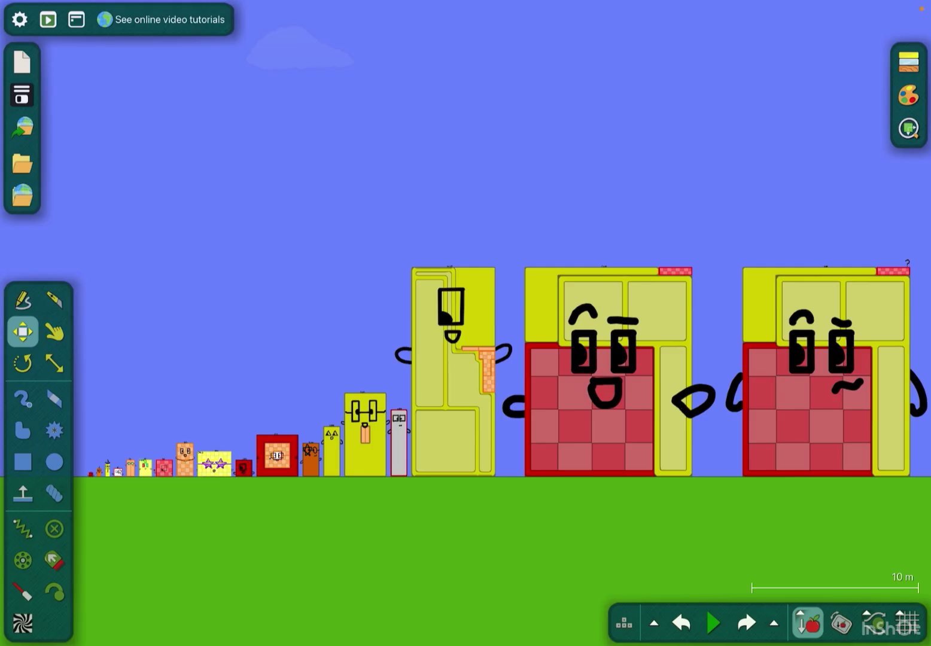
- Start the Numberblocks simulation and pick the Drag tool for grabbing characters
key("space")
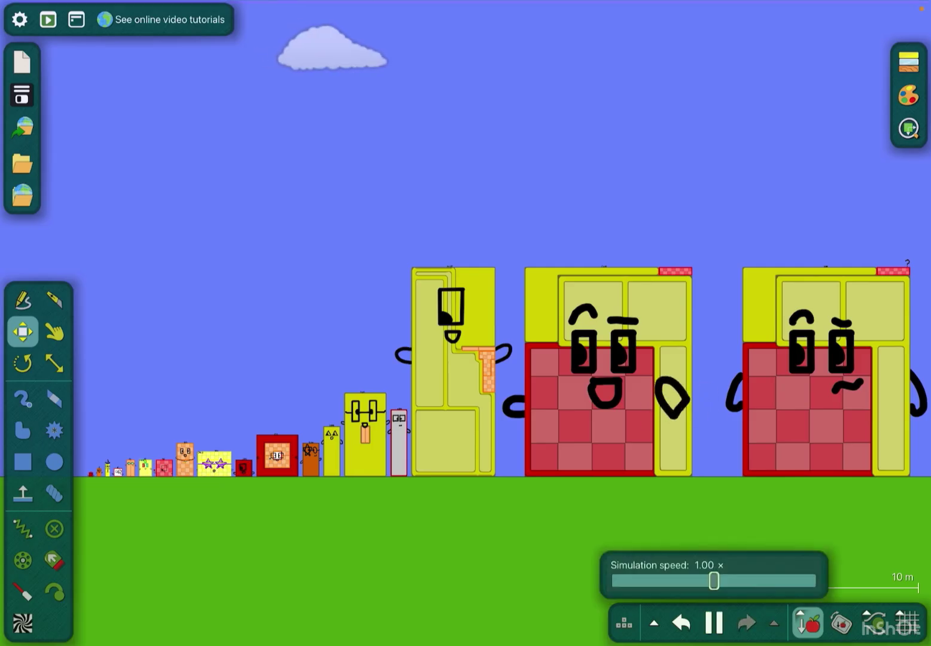
scroll(566, 370, "up", 5)
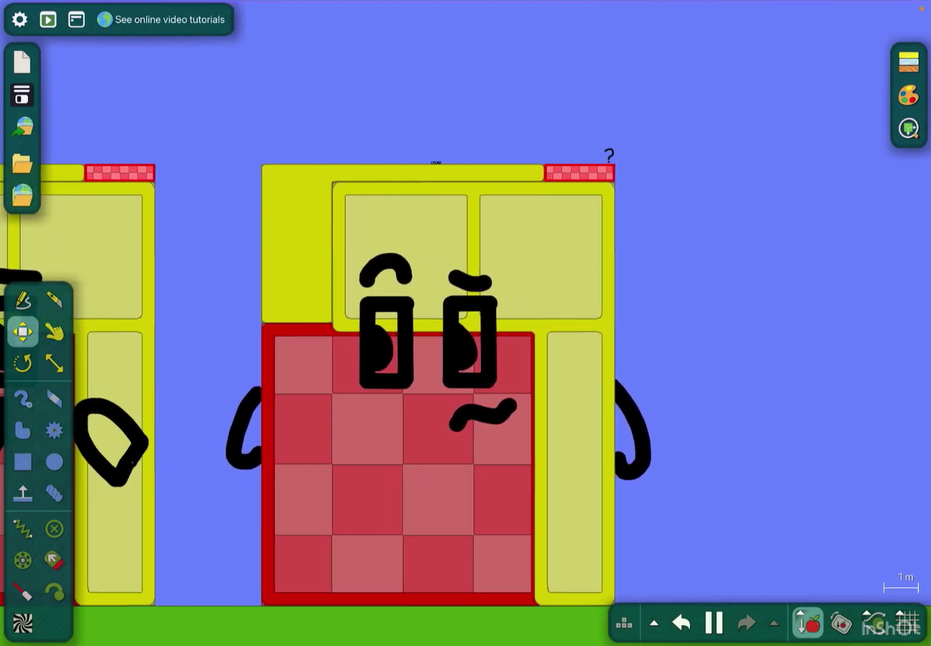
scroll(466, 328, "down", 5)
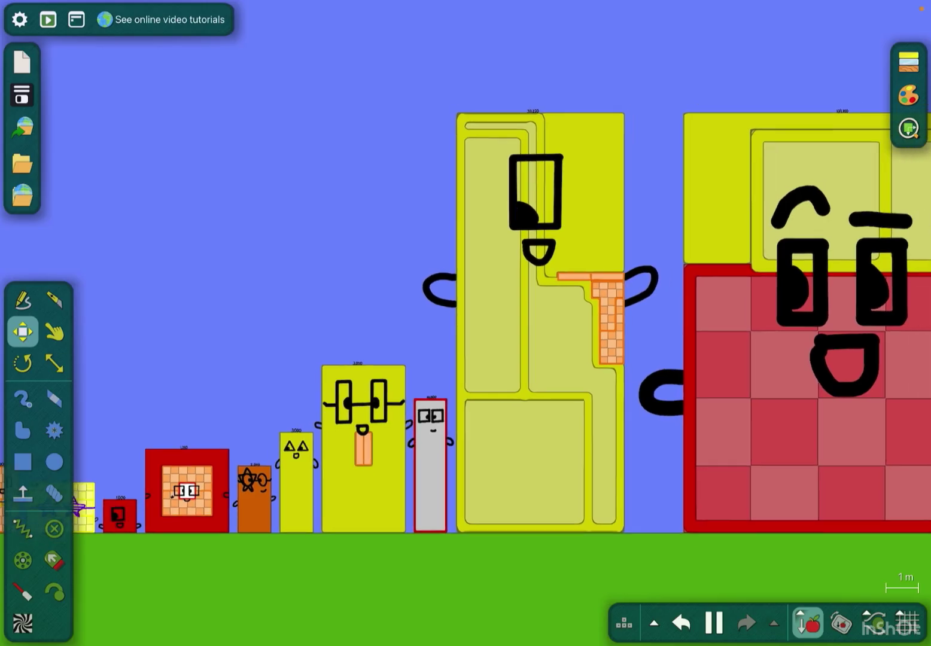
key("g")
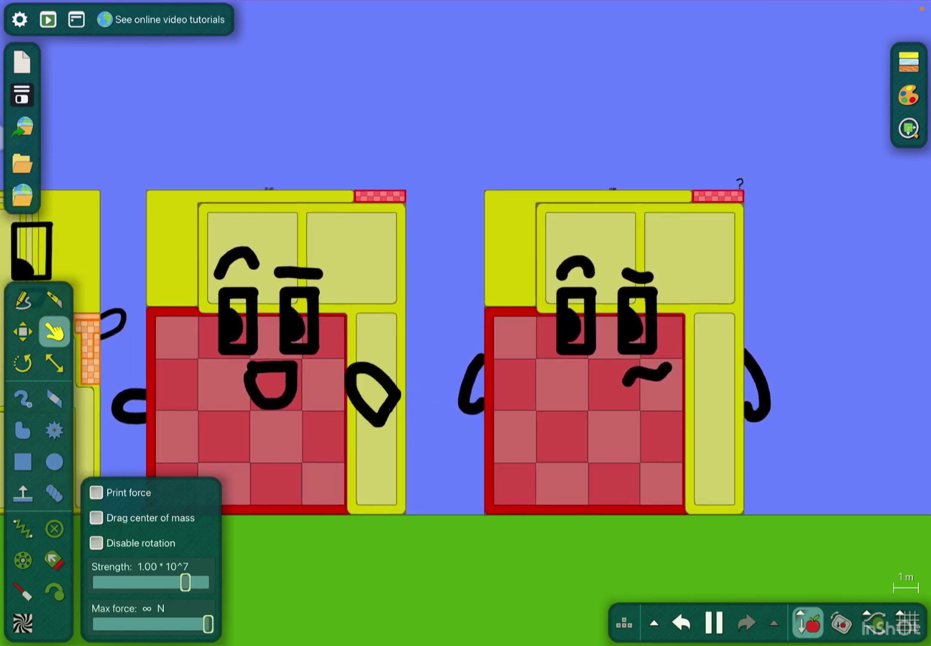
scroll(466, 327, "down", 2)
- Pause the simulation and draw a T-shaped box hammer above the characters
left_click(23, 332)
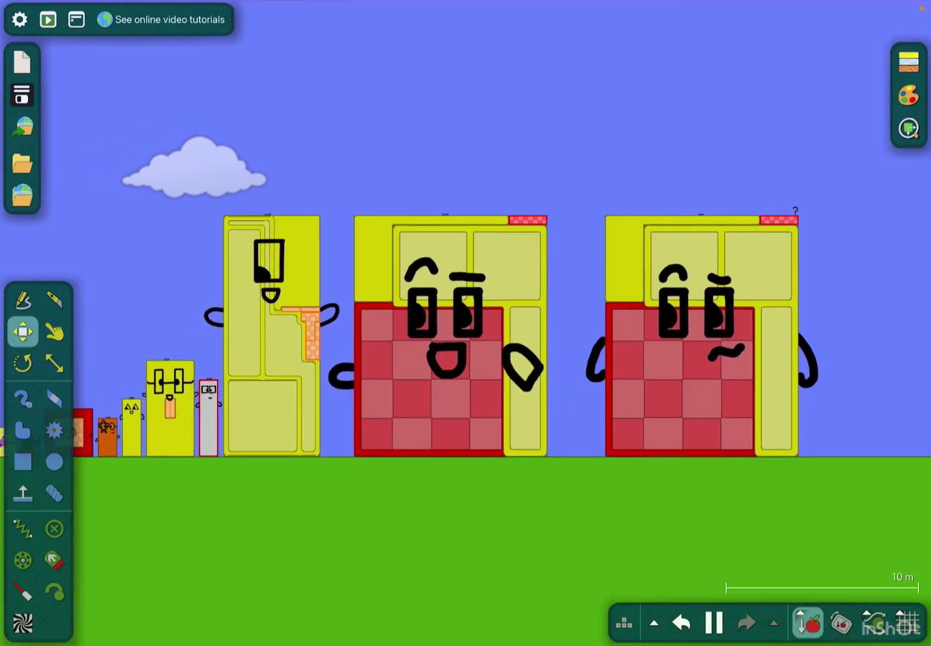
left_click(713, 623)
scroll(465, 328, "up", 3)
left_click(23, 461)
left_click_drag(542, 182, 606, 434)
left_click_drag(427, 125, 753, 264)
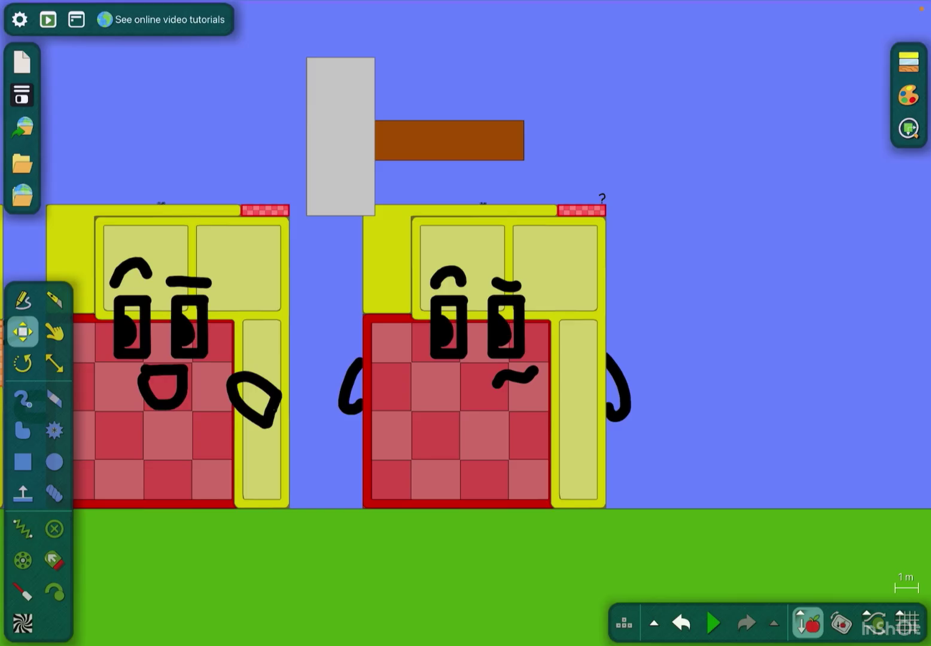
left_click_drag(340, 135, 215, 136)
scroll(466, 328, "left", 3)
- Squash the middle red-and-yellow character flat and erase its bar and stray arm piece
left_click(55, 363)
left_click(391, 328)
left_click_drag(376, 191, 376, 371)
right_click(433, 377)
left_click(469, 319)
right_click(473, 370)
left_click(523, 269)
- Move the hammer down onto the grass and erase it
left_click(434, 131)
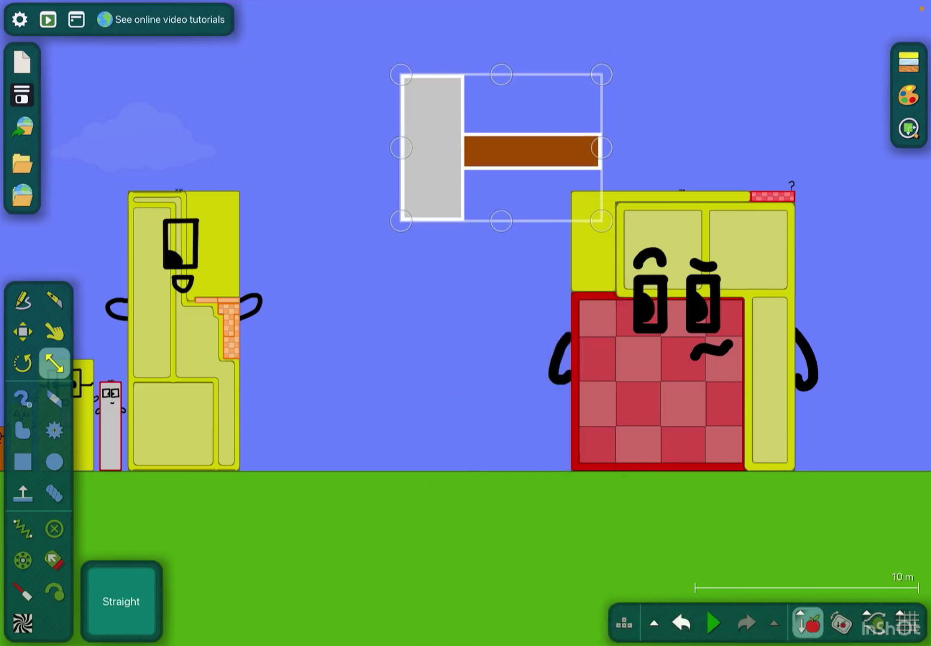
mouse_move(434, 131)
left_mouse_down()
mouse_move(335, 210)
mouse_move(332, 187)
mouse_move(405, 240)
left_mouse_up()
left_click(23, 363)
left_click(22, 333)
left_click_drag(357, 262, 350, 546)
right_click(393, 553)
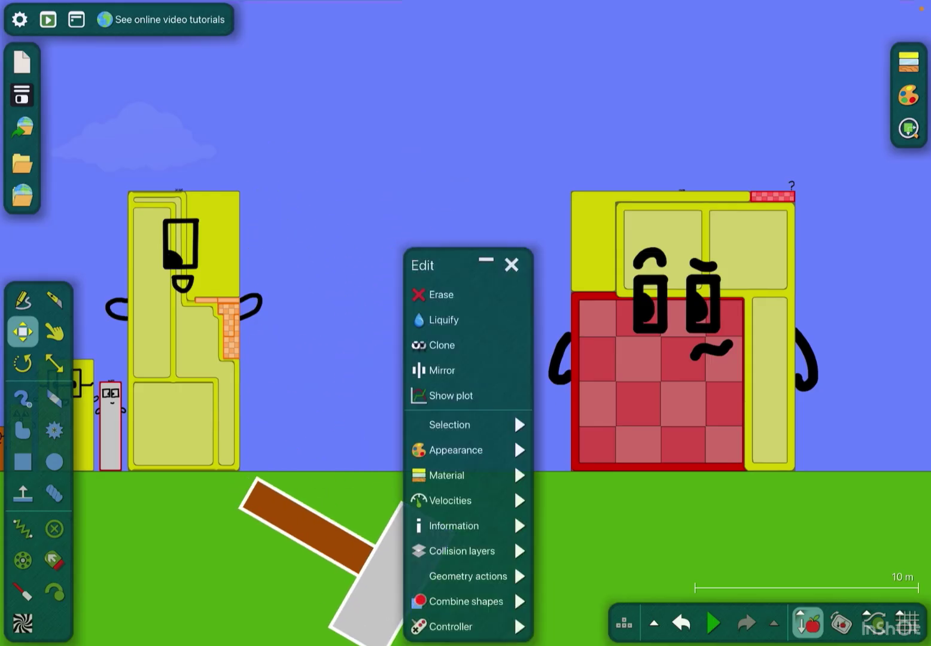
left_click(437, 295)
left_click(22, 399)
scroll(655, 328, "up", 5)
scroll(655, 328, "down", 4)
left_click(23, 333)
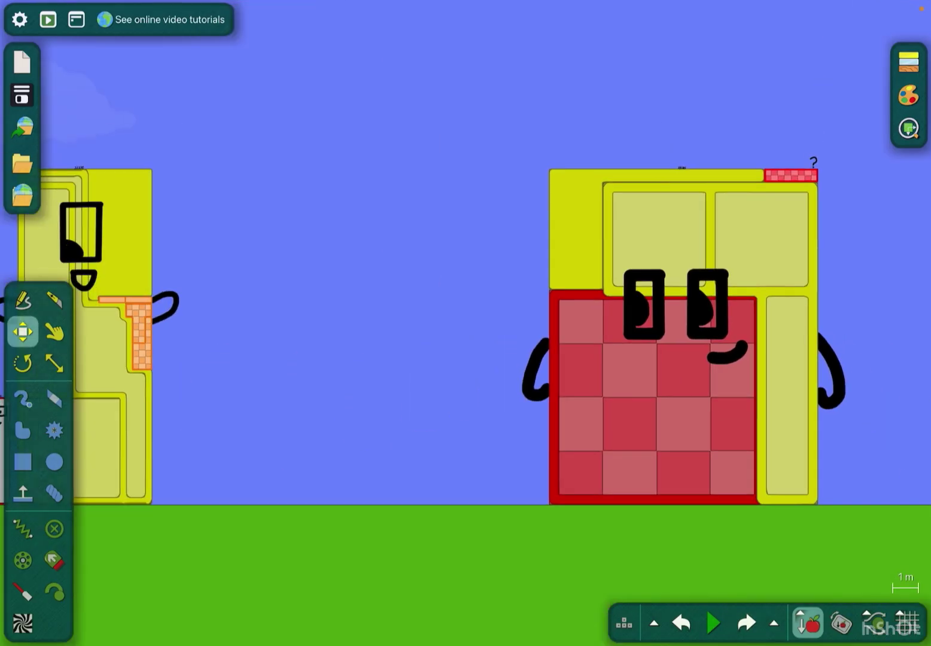
scroll(466, 320, "right", 10)
scroll(465, 320, "right", 5)
scroll(465, 319, "right", 2)
scroll(466, 320, "up", 3)
scroll(466, 320, "right", 3)
scroll(467, 320, "down", 3)
scroll(466, 320, "right", 3)
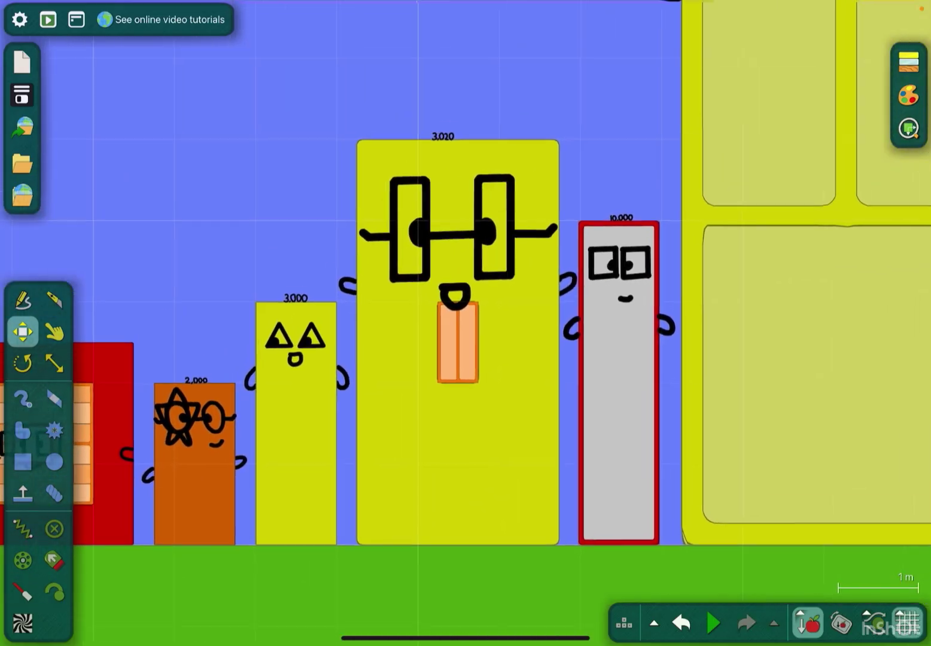
scroll(619, 328, "right", 3)
scroll(619, 328, "up", 2)
scroll(618, 327, "up", 5)
scroll(465, 321, "up", 3)
scroll(465, 320, "down", 5)
scroll(466, 320, "down", 3)
scroll(466, 321, "down", 3)
scroll(466, 320, "up", 5)
scroll(466, 320, "right", 2)
scroll(466, 320, "down", 3)
scroll(466, 321, "down", 5)
scroll(466, 321, "up", 1)
scroll(467, 320, "up", 5)
scroll(629, 408, "up", 2)
scroll(527, 207, "down", 5)
scroll(528, 207, "down", 1)
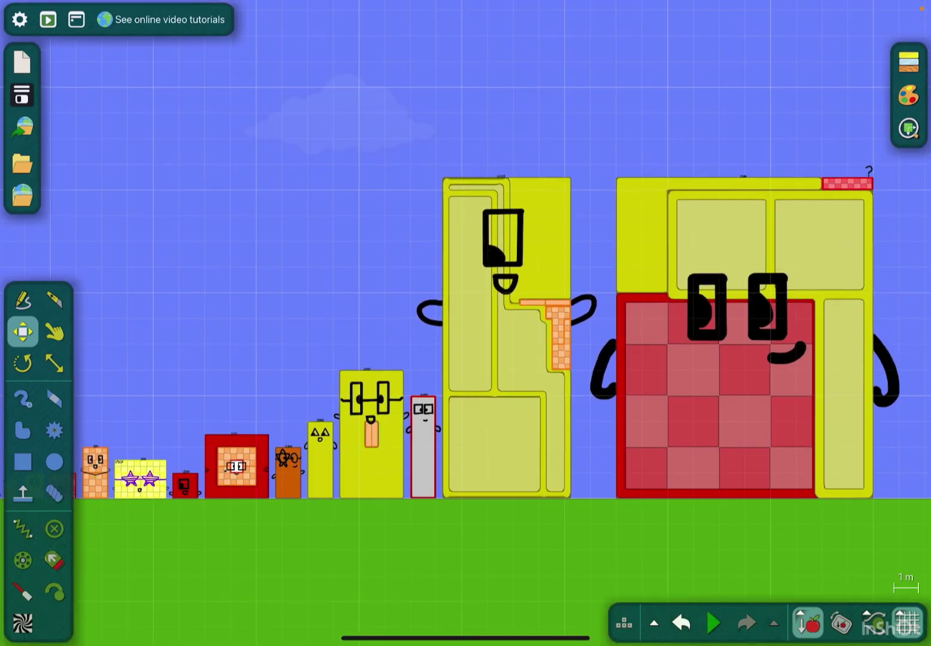
scroll(636, 212, "up", 5)
scroll(636, 213, "down", 3)
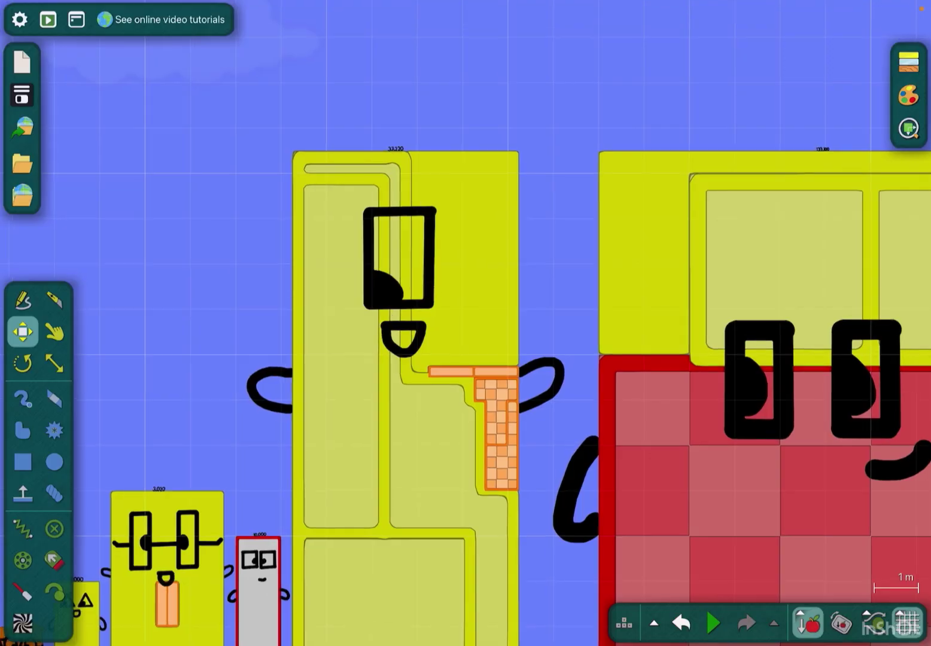
scroll(680, 321, "down", 2)
scroll(680, 321, "down", 1)
scroll(679, 322, "down", 3)
scroll(680, 321, "down", 1)
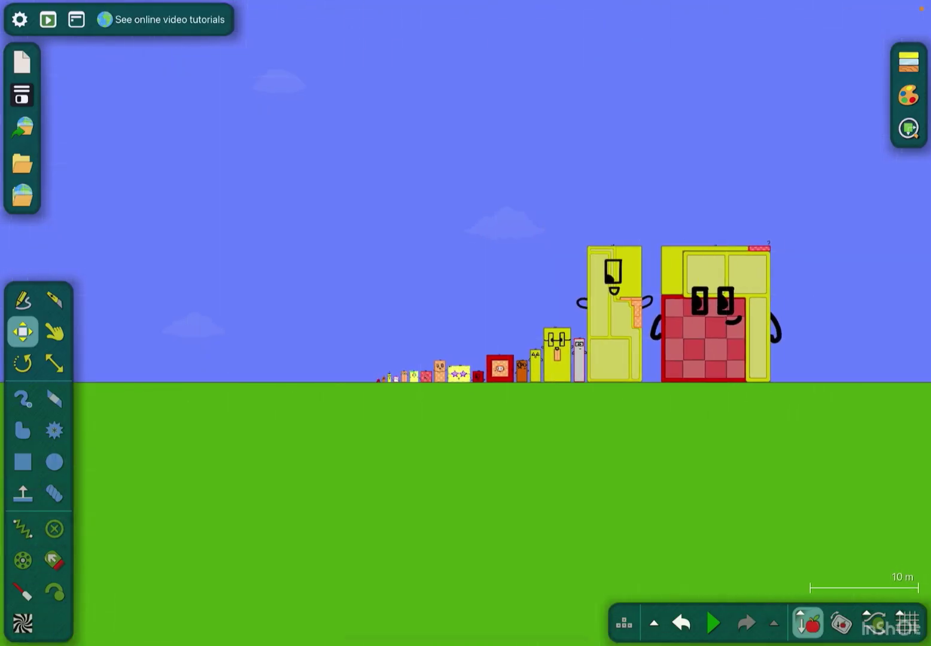
scroll(509, 327, "up", 1)
scroll(477, 198, "down", 1)
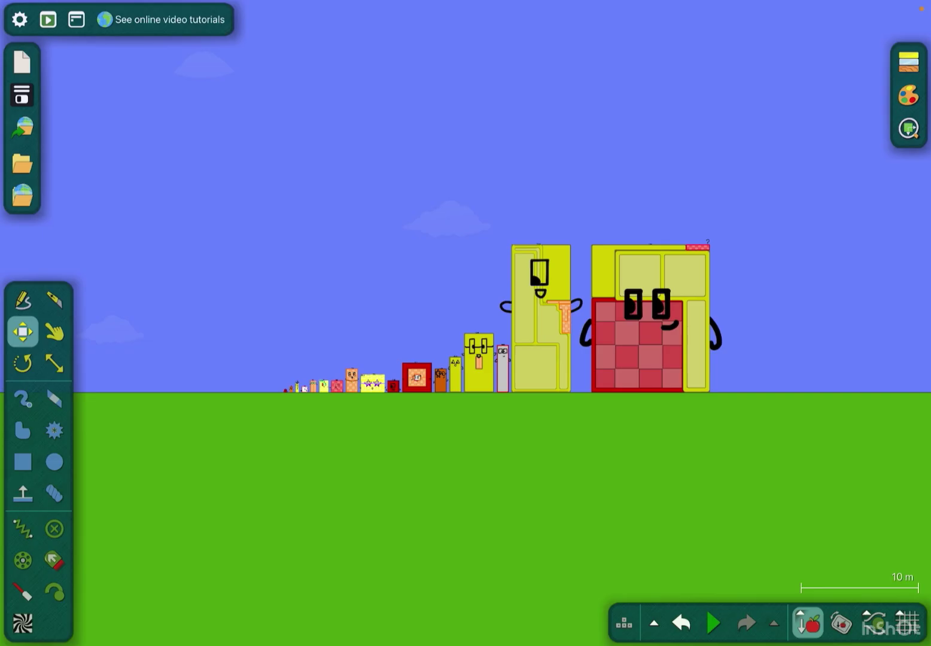
scroll(698, 247, "up", 5)
scroll(640, 219, "up", 5)
scroll(648, 268, "up", 5)
- Erase the question mark's dot and curve, then open the saved-scenes browser
left_click(612, 313)
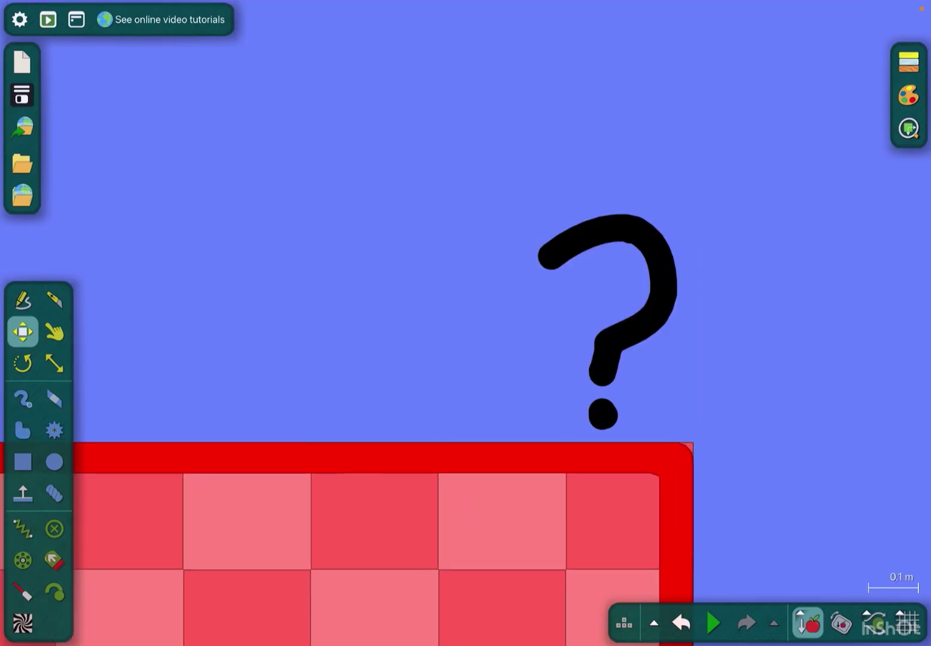
left_click(603, 414)
left_click(701, 268)
left_click(618, 241)
left_click(701, 268)
scroll(465, 328, "down", 5)
scroll(466, 328, "down", 5)
scroll(466, 327, "down", 5)
scroll(466, 328, "up", 1)
scroll(466, 327, "up", 1)
scroll(466, 327, "up", 1)
scroll(465, 327, "up", 1)
scroll(466, 328, "down", 1)
scroll(466, 327, "down", 1)
scroll(466, 327, "down", 1)
scroll(465, 328, "down", 1)
scroll(466, 327, "down", 1)
scroll(466, 327, "down", 1)
scroll(466, 328, "down", 1)
left_click_drag(465, 327, 460, 327)
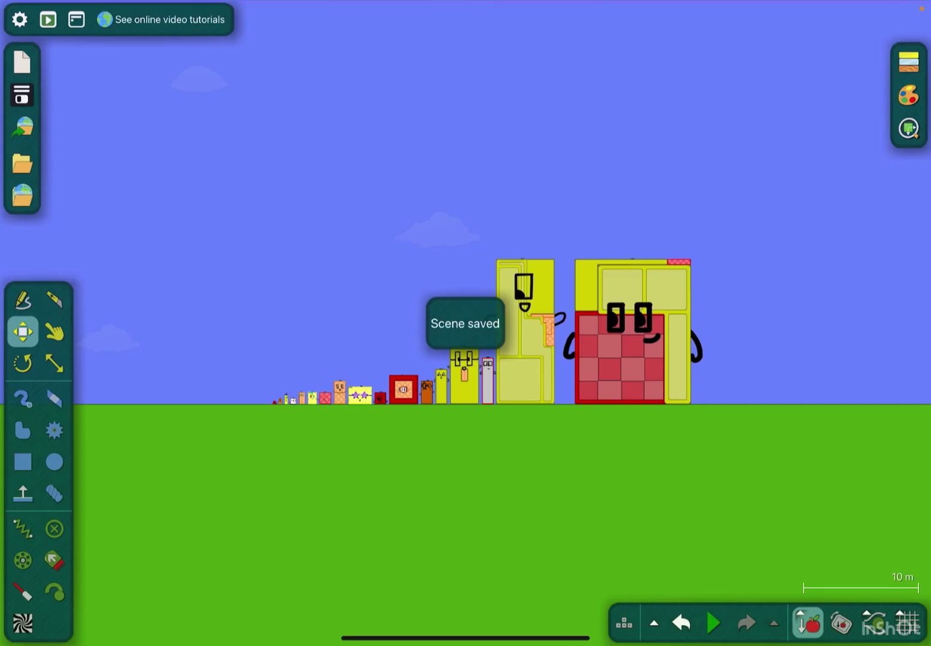
left_click(22, 163)
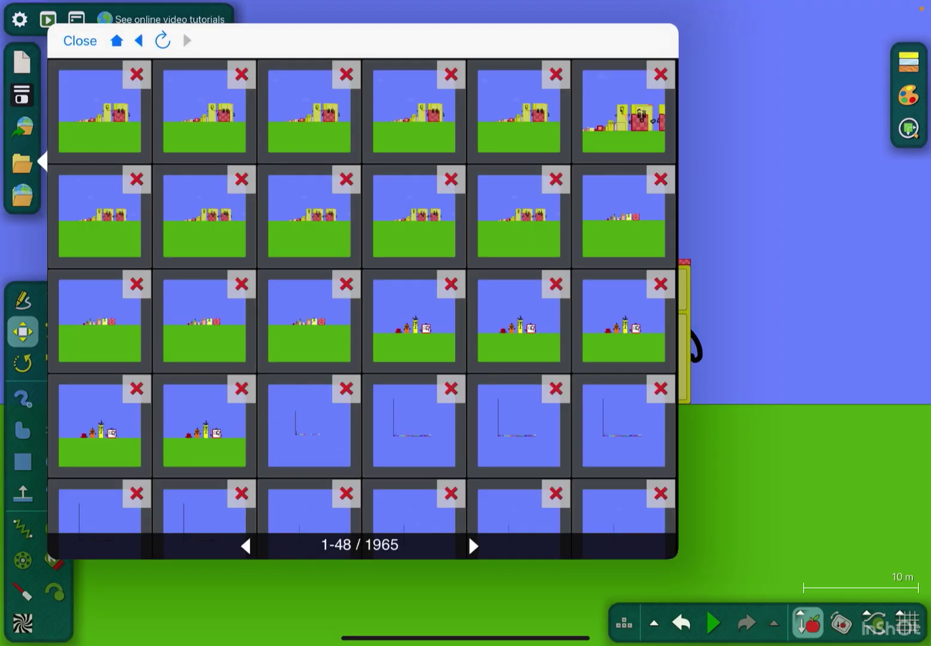
- Delete the top-right saved scenes one after another, confirming each deletion
left_click(660, 74)
left_click(625, 142)
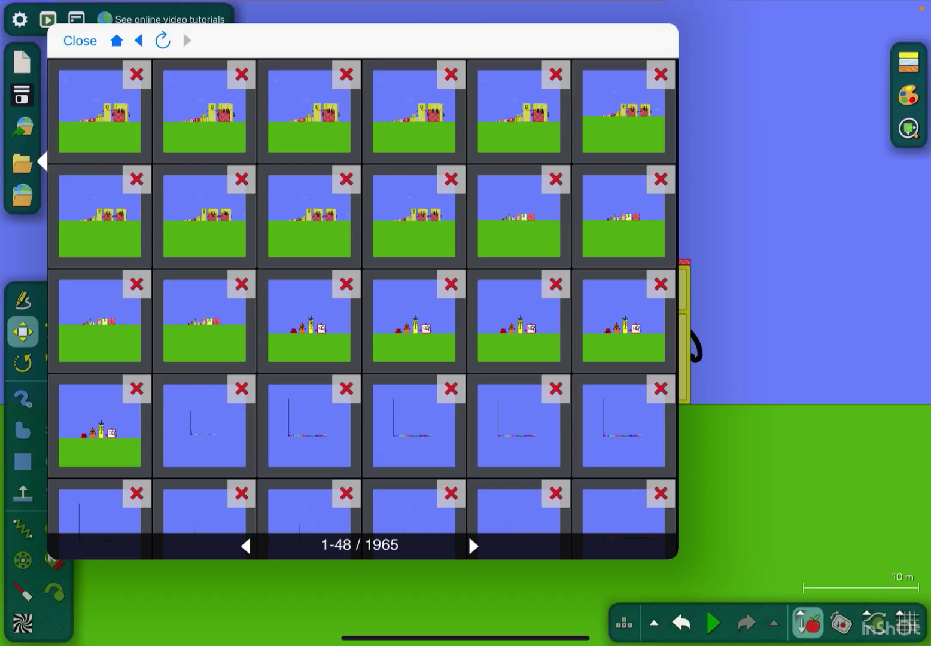
left_click(660, 73)
left_click(624, 142)
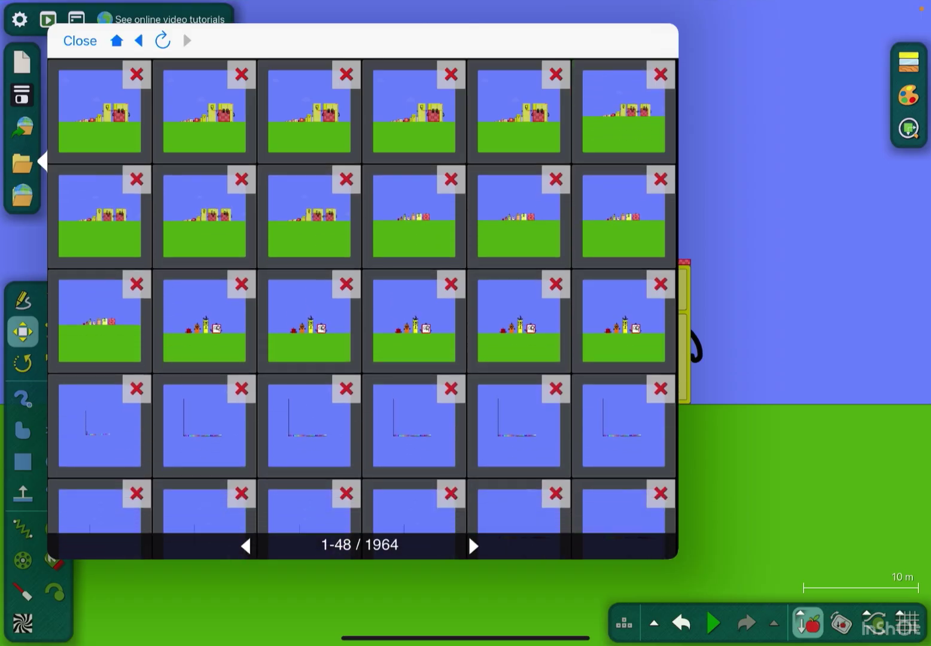
left_click(660, 75)
left_click(624, 142)
left_click(619, 141)
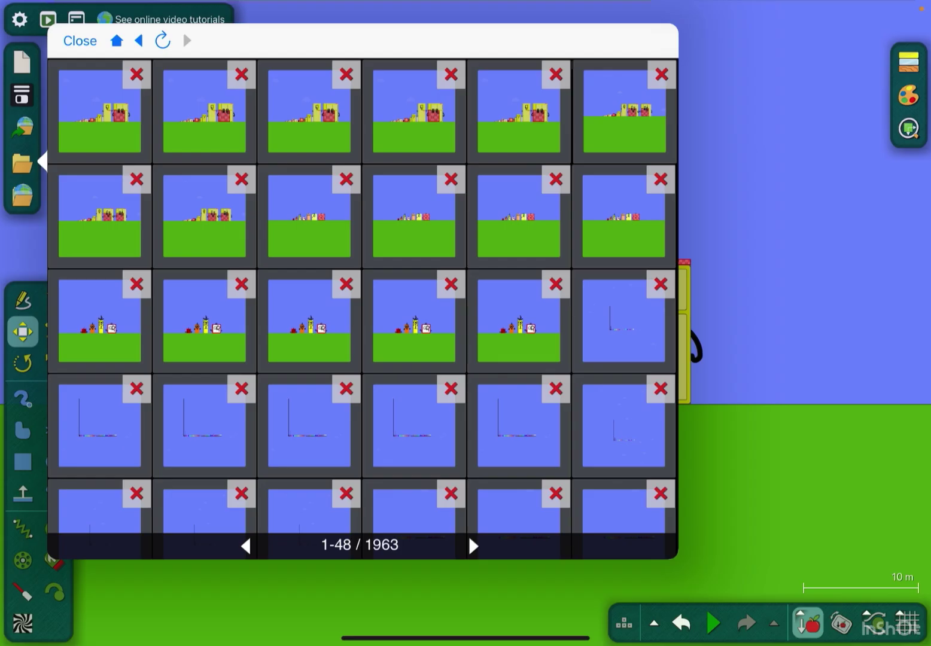
- Delete three more top-right saved scenes and close the scene browser
left_click(659, 74)
left_click(620, 140)
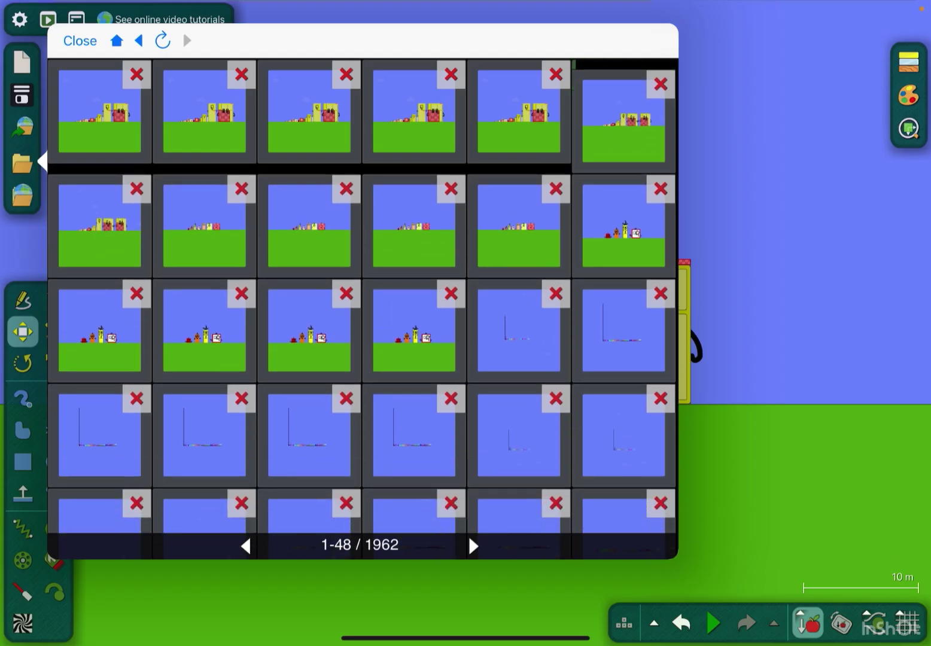
left_click(660, 75)
left_click(621, 141)
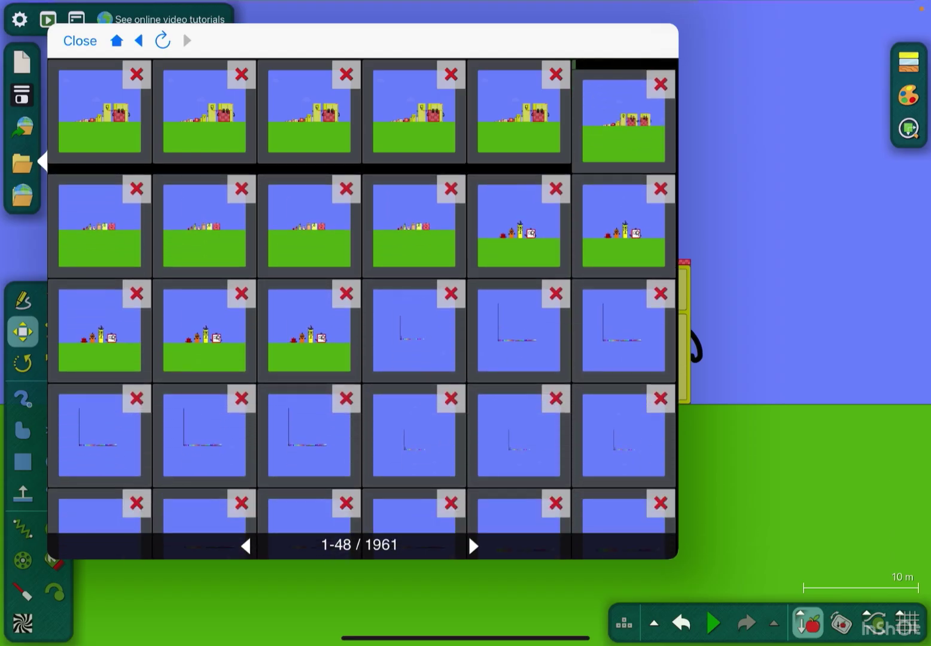
left_click(660, 75)
left_click(620, 141)
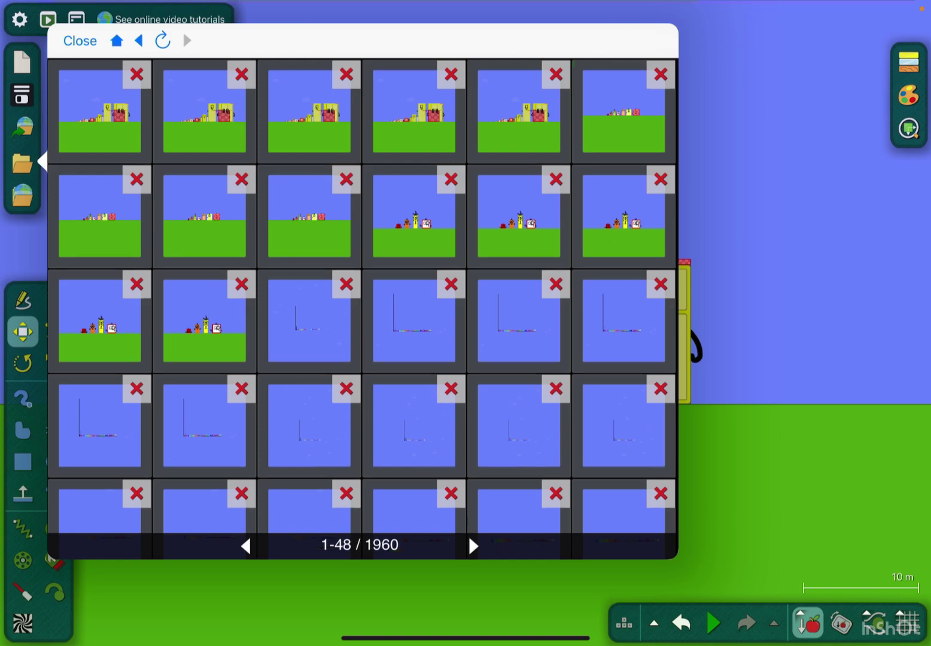
left_click(100, 110)
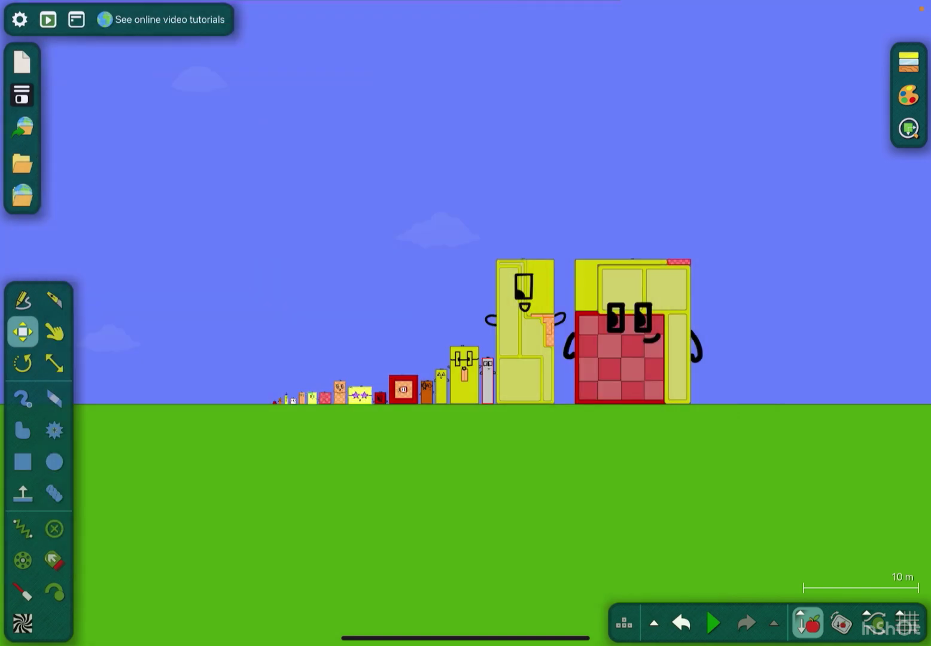
- Run the simulation and drag the 1,210 character up so it hangs tilted
left_click(713, 623)
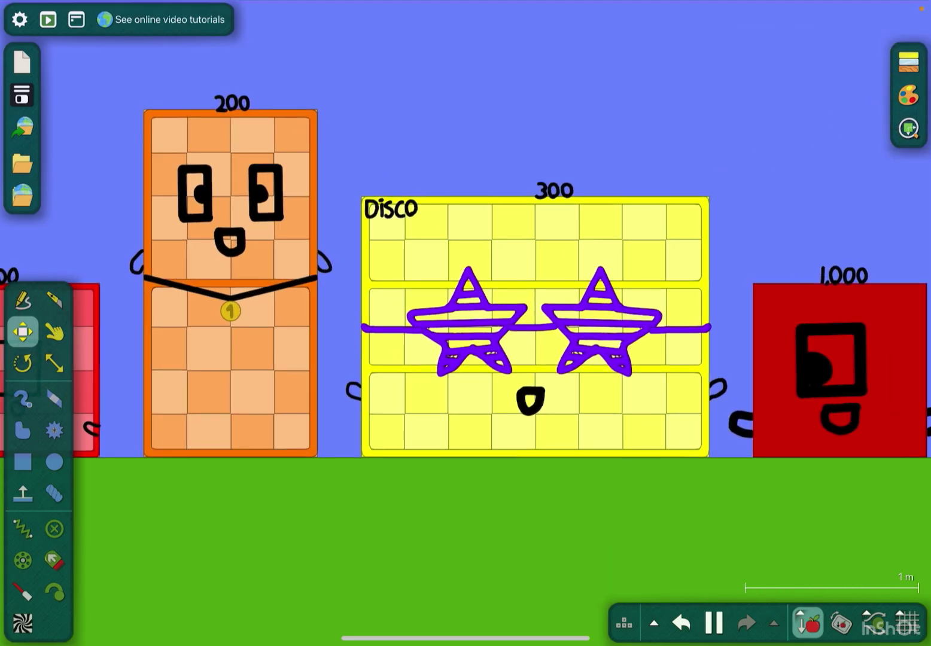
left_click(54, 332)
left_click_drag(691, 240, 714, 189)
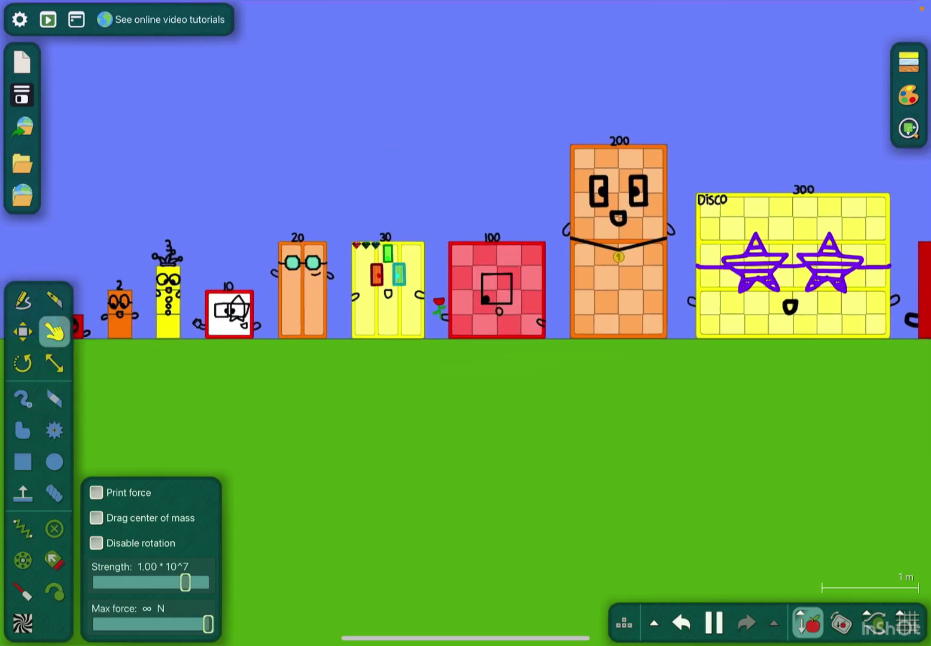
scroll(241, 291, "up", 5)
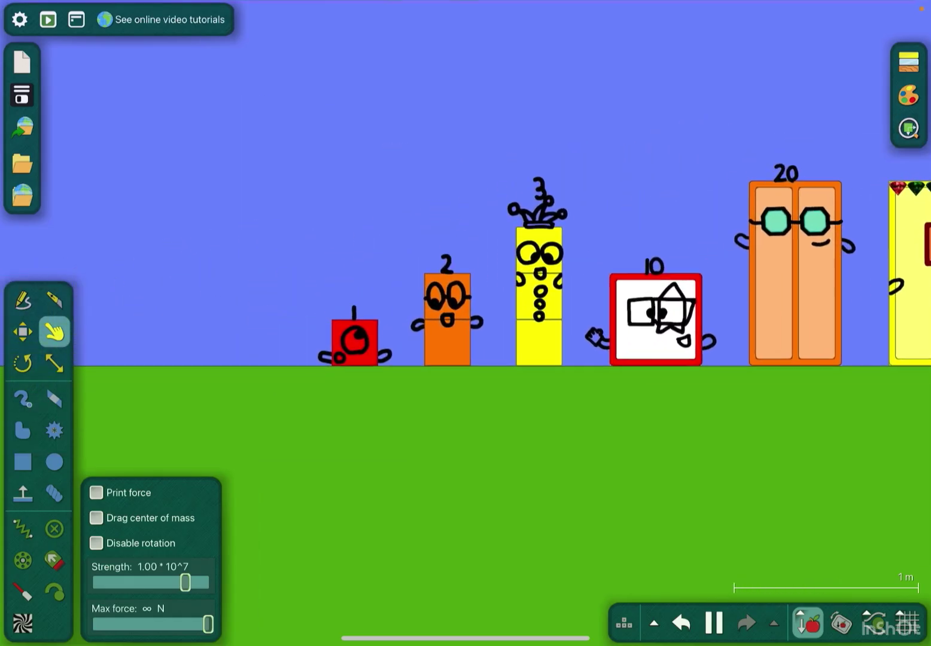
scroll(571, 214, "up", 3)
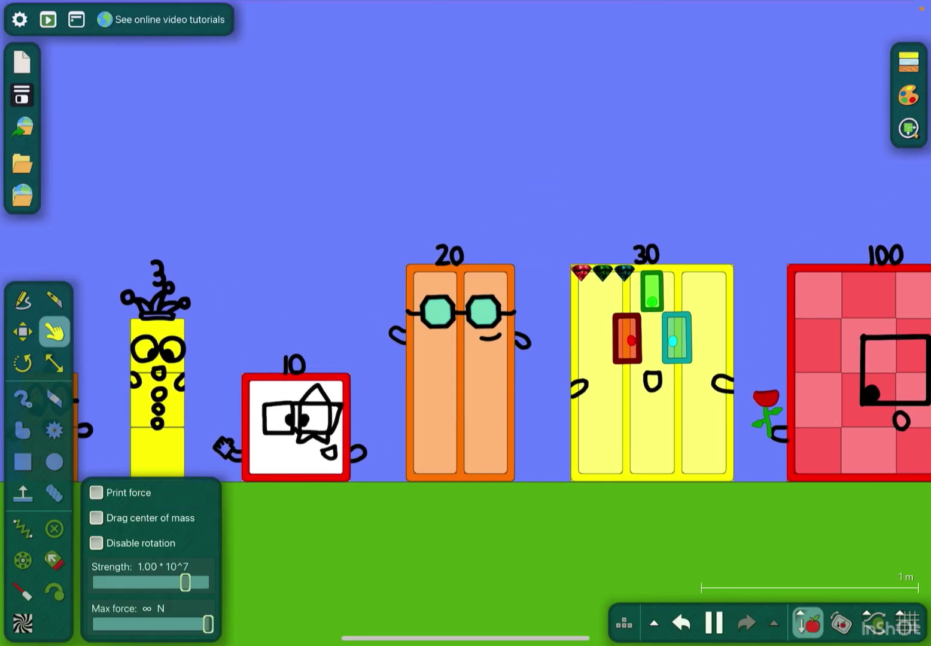
scroll(465, 364, "up", 3)
scroll(466, 363, "up", 2)
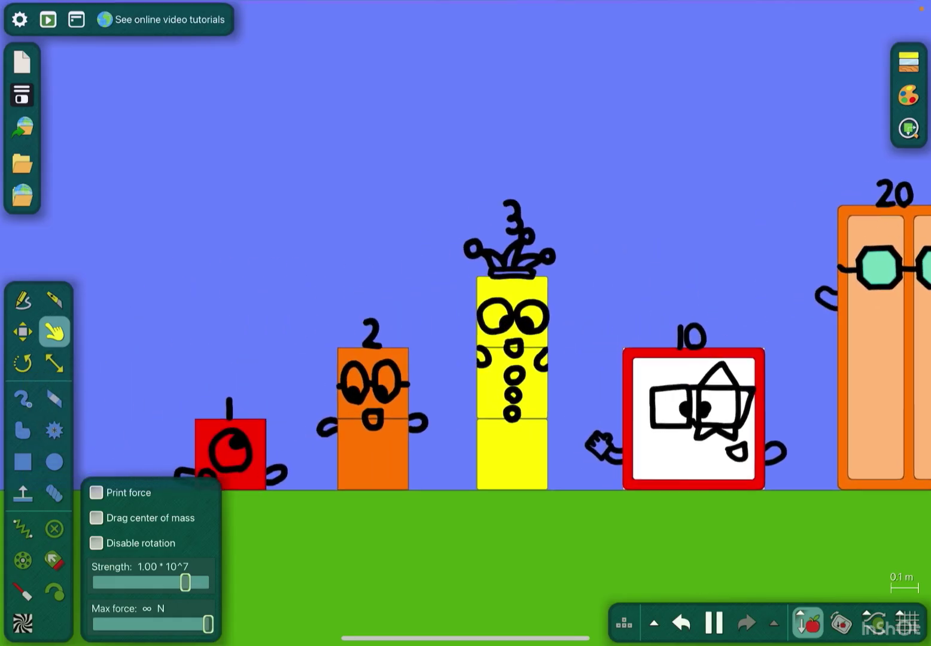
scroll(499, 353, "up", 2)
scroll(499, 353, "up", 2)
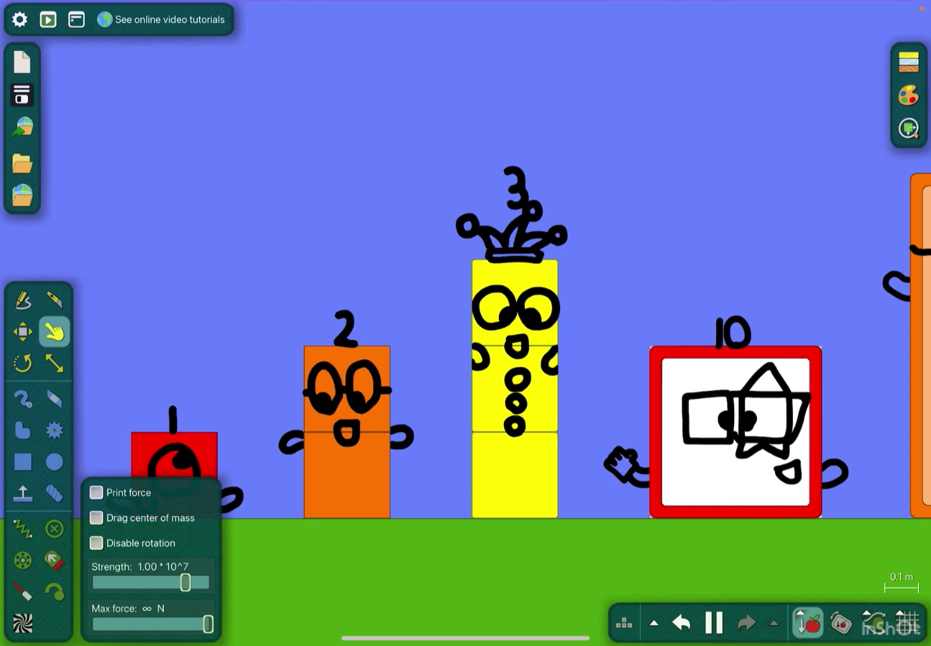
scroll(713, 190, "down", 1)
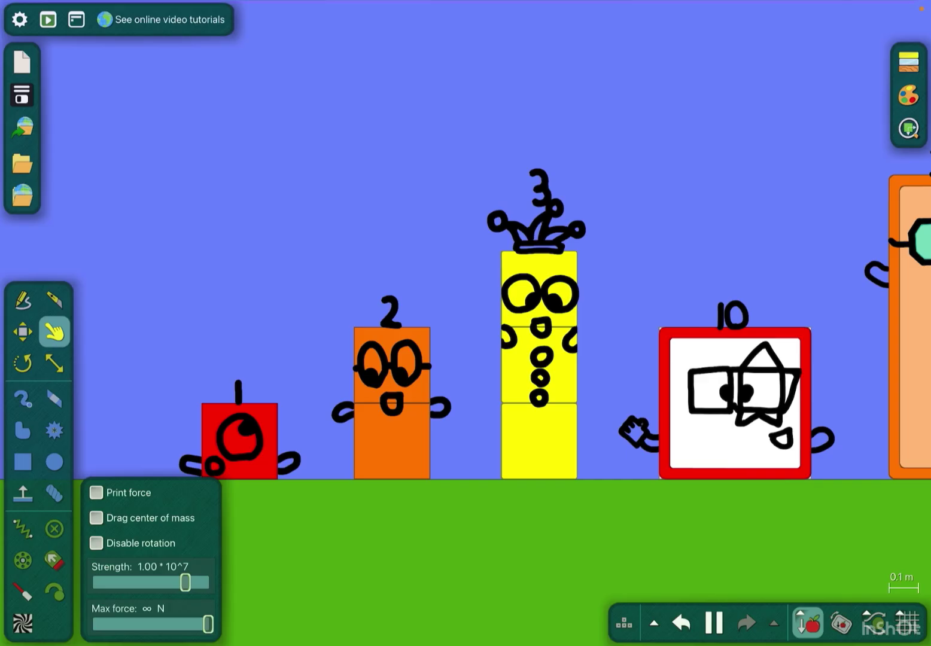
scroll(543, 328, "up", 1)
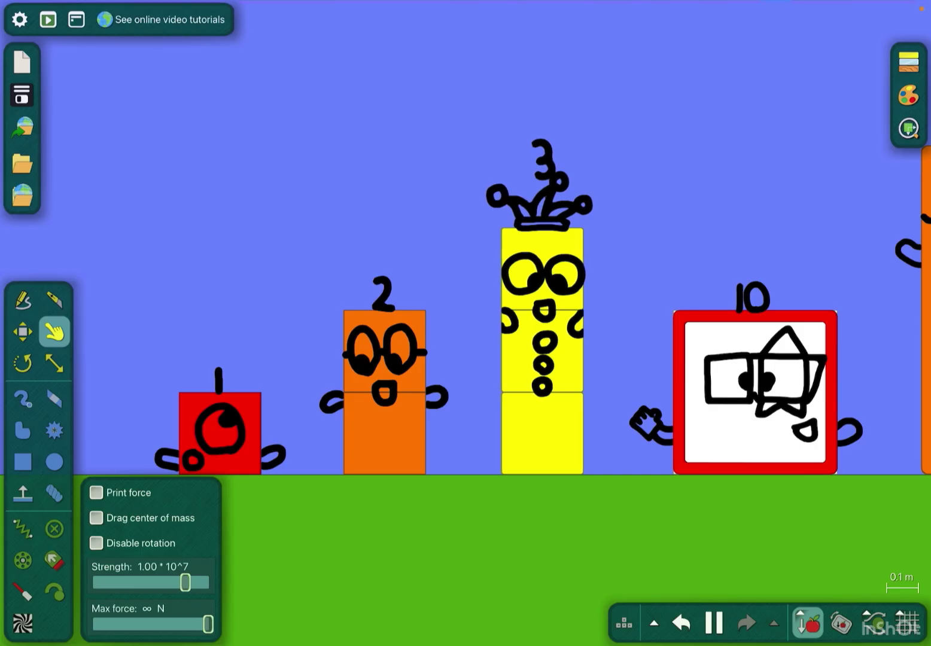
scroll(619, 333, "down", 2)
scroll(618, 333, "down", 5)
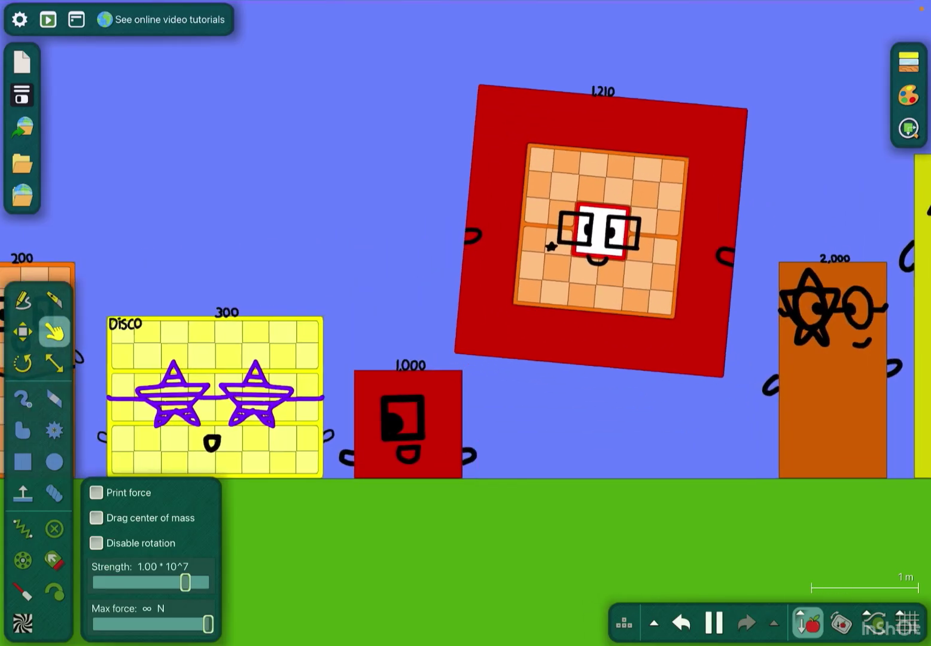
- Undo the unwanted tilt of the 1,210 block and return to the Drag tool
left_click(23, 364)
key("ctrl+z")
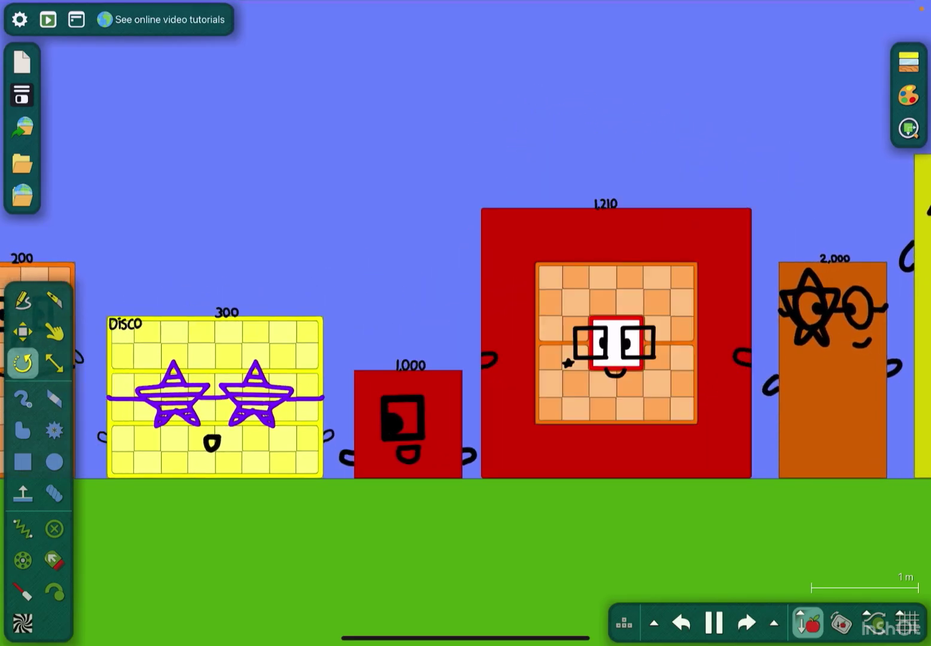
left_click(55, 333)
scroll(466, 328, "down", 5)
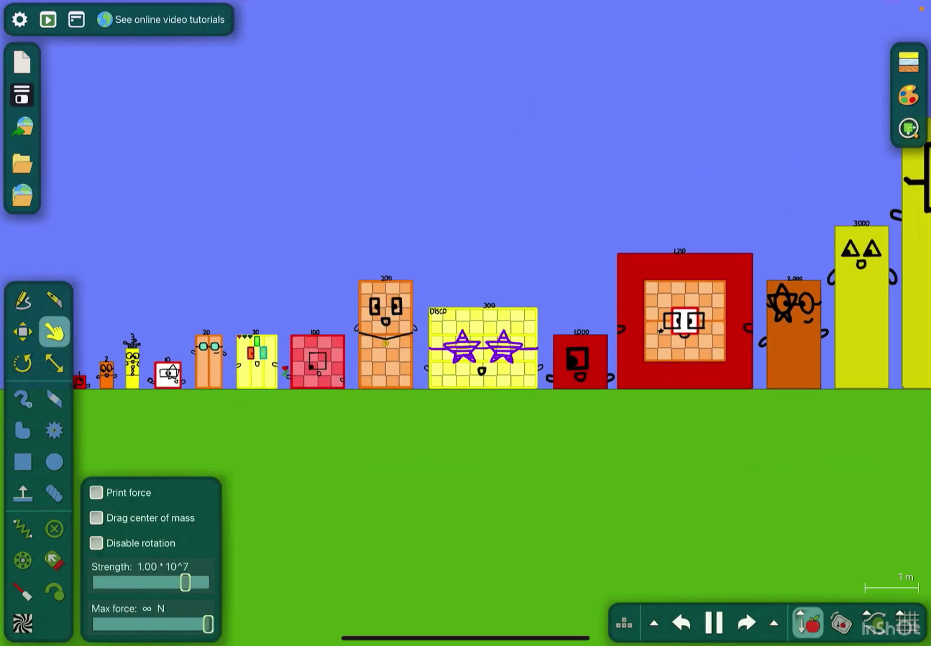
scroll(634, 437, "up", 1)
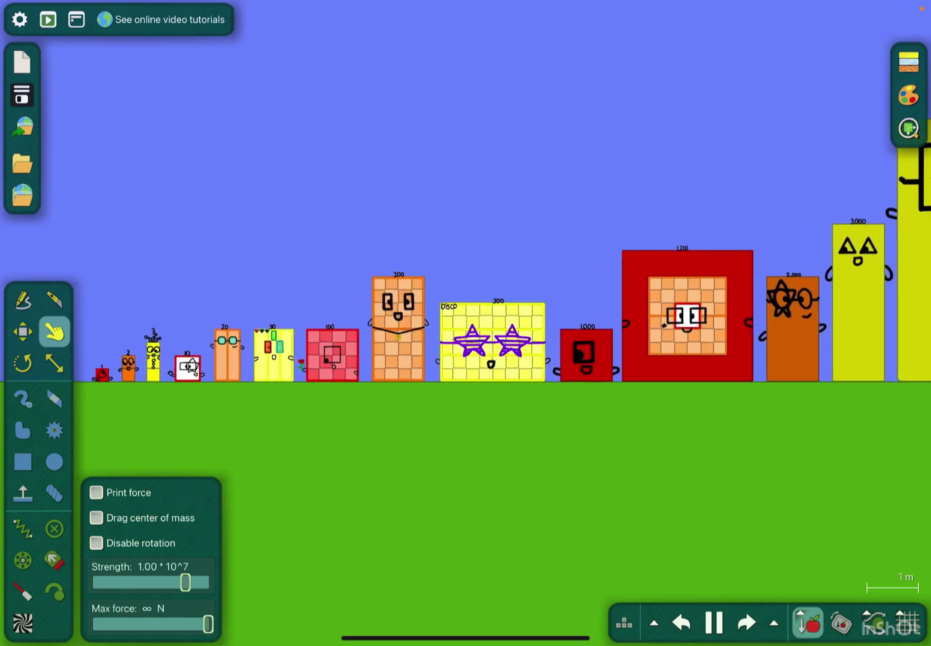
scroll(571, 340, "up", 5)
scroll(510, 328, "up", 1)
scroll(728, 291, "up", 2)
scroll(655, 290, "up", 3)
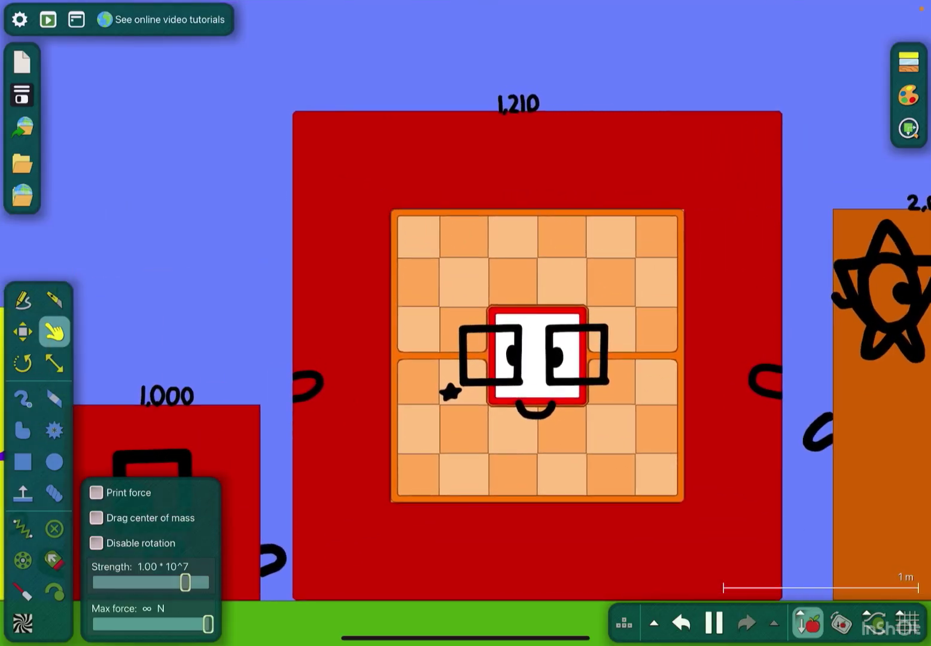
scroll(509, 328, "down", 3)
scroll(582, 306, "down", 2)
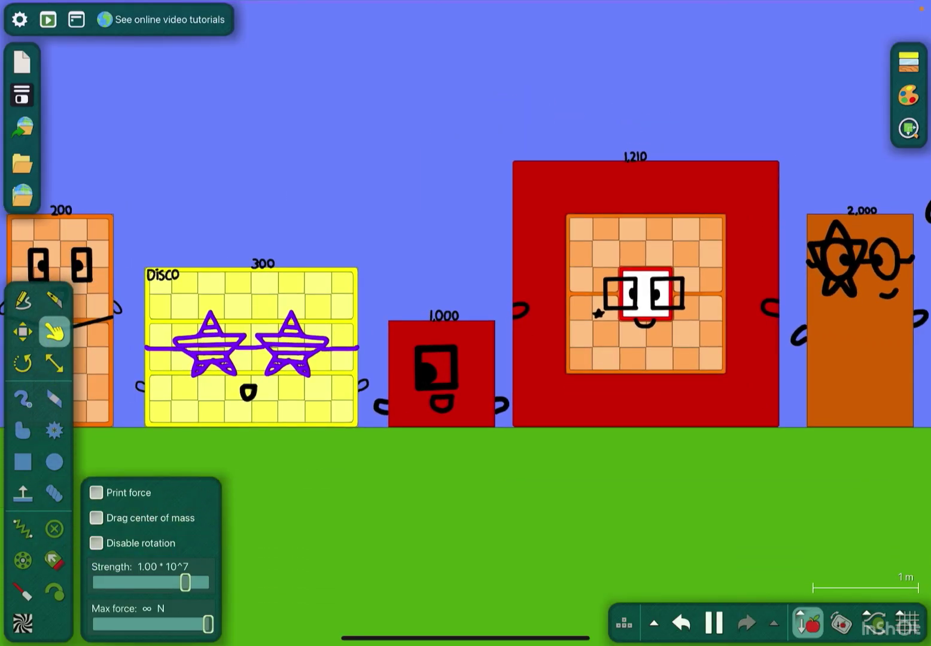
scroll(728, 254, "up", 3)
scroll(554, 334, "down", 3)
scroll(553, 335, "down", 2)
scroll(510, 327, "down", 2)
scroll(583, 292, "down", 2)
scroll(655, 291, "up", 3)
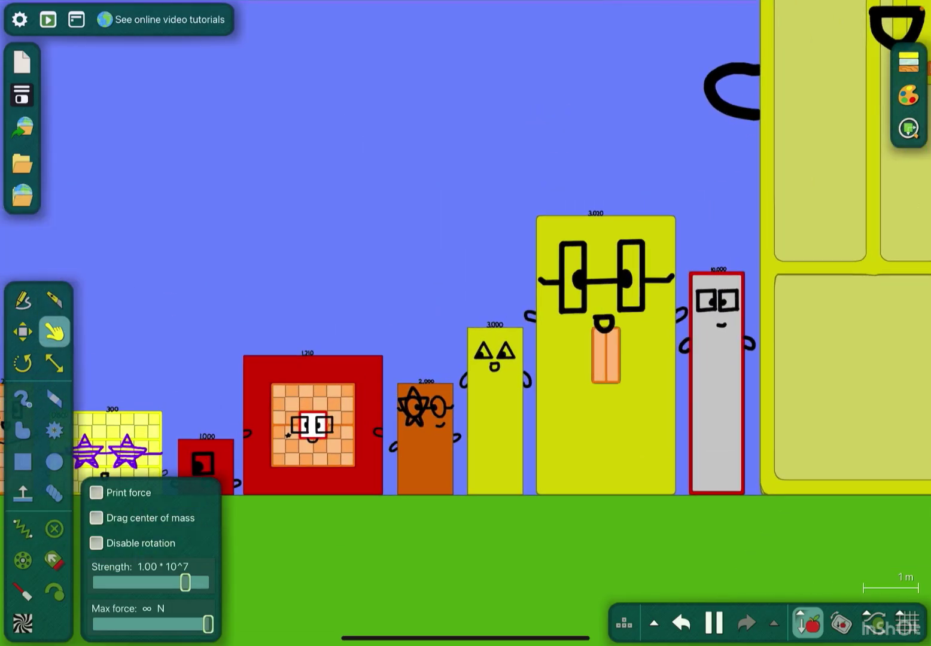
scroll(242, 430, "up", 2)
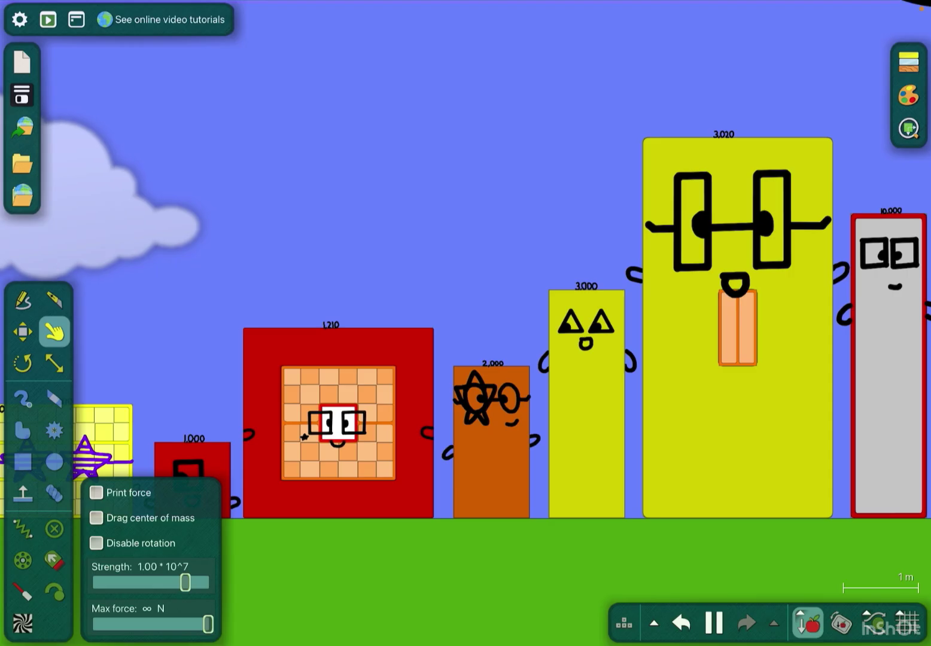
scroll(680, 273, "up", 1)
scroll(680, 272, "up", 2)
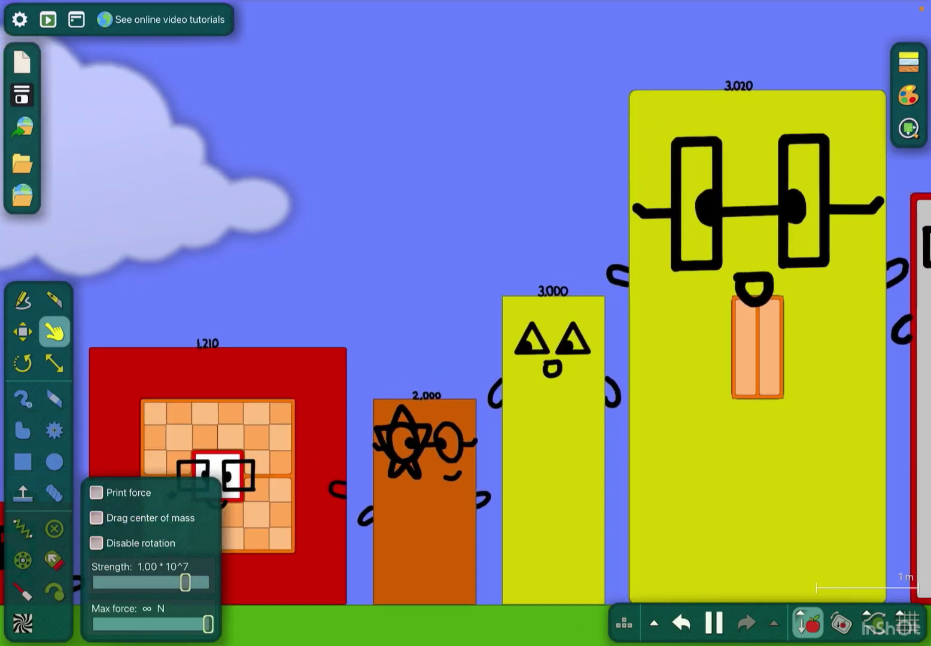
scroll(757, 218, "up", 3)
scroll(466, 323, "down", 3)
scroll(466, 324, "down", 1)
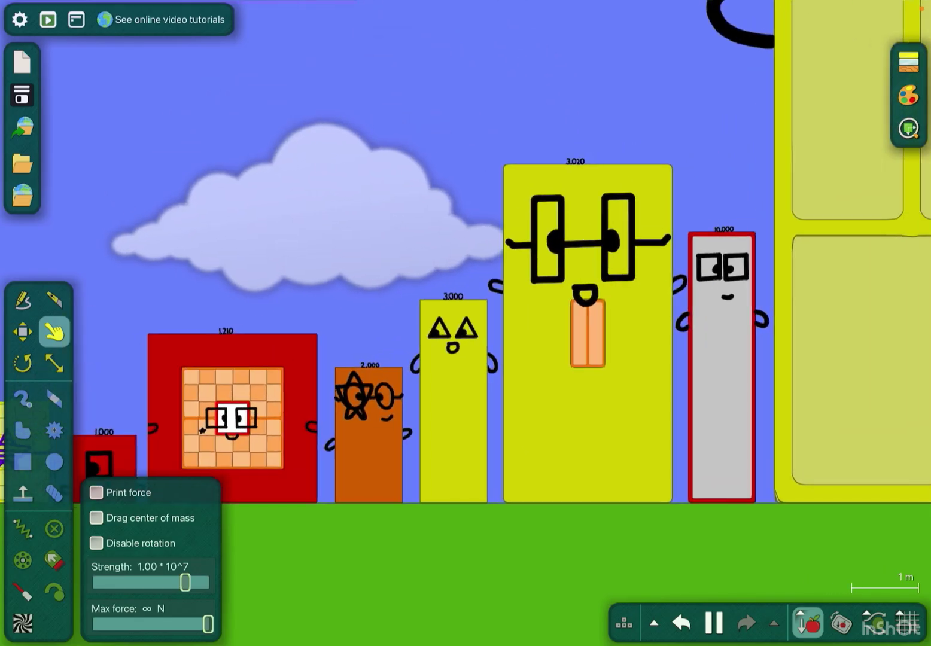
left_click(23, 333)
left_click(585, 218)
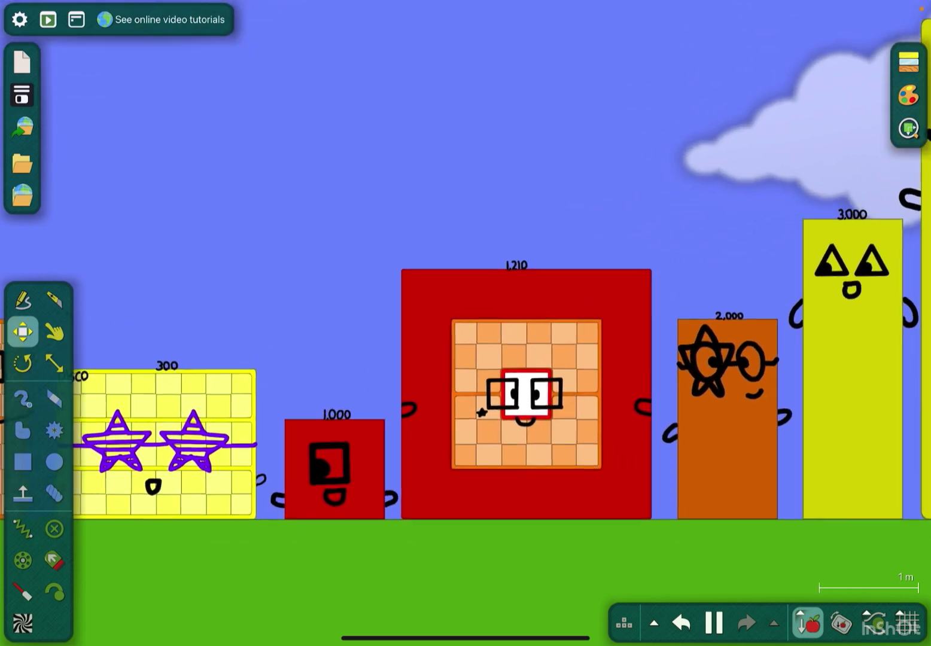
left_click(23, 363)
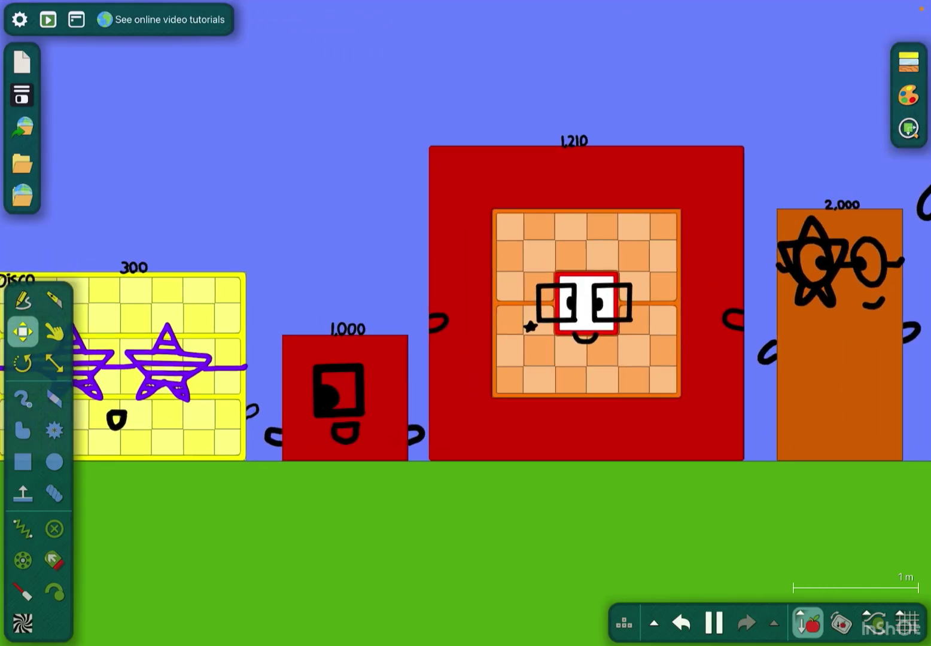
left_click(54, 333)
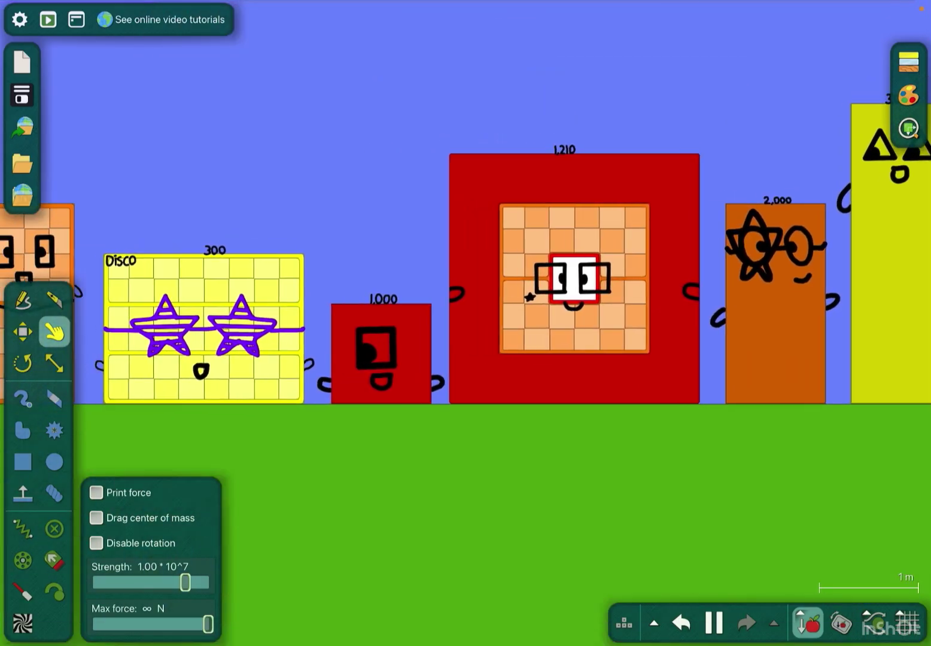
- Drag the 1,210 and 2,000 blocks to the row's left end and straighten 1 and 2
left_click_drag(561, 329, 245, 182)
mouse_move(641, 306)
left_mouse_down()
mouse_move(572, 295)
mouse_move(468, 229)
mouse_move(374, 270)
mouse_move(291, 284)
left_mouse_up()
scroll(110, 349, "up", 2)
scroll(109, 349, "up", 2)
scroll(109, 350, "up", 3)
mouse_move(437, 273)
left_mouse_down()
mouse_move(409, 167)
mouse_move(412, 114)
mouse_move(458, 135)
left_mouse_up()
scroll(918, 225, "down", 1)
scroll(918, 225, "down", 1)
mouse_move(142, 286)
left_mouse_down()
mouse_move(306, 233)
mouse_move(350, 255)
mouse_move(363, 275)
left_mouse_up()
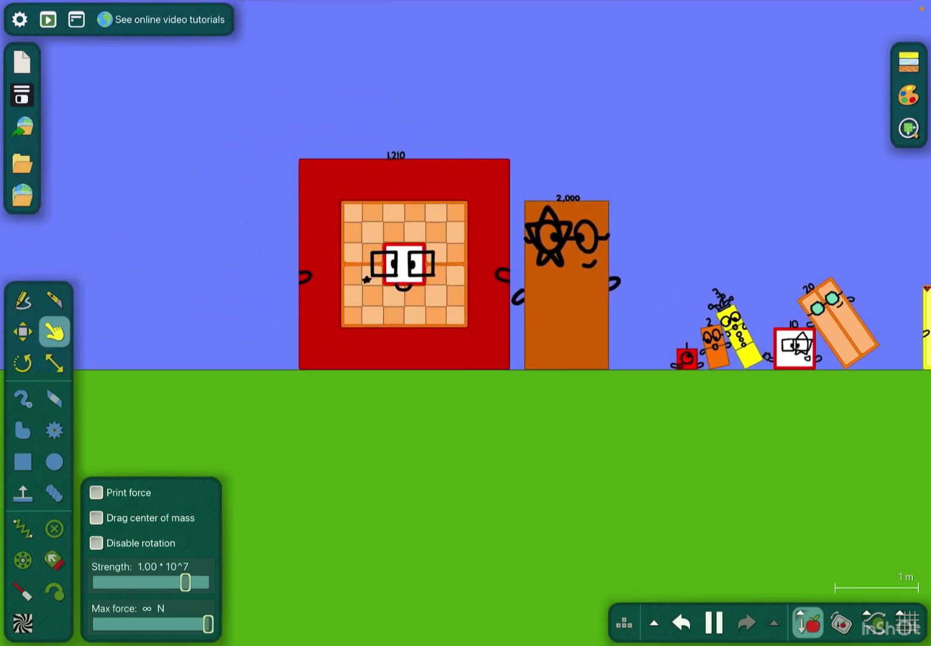
scroll(741, 316, "up", 5)
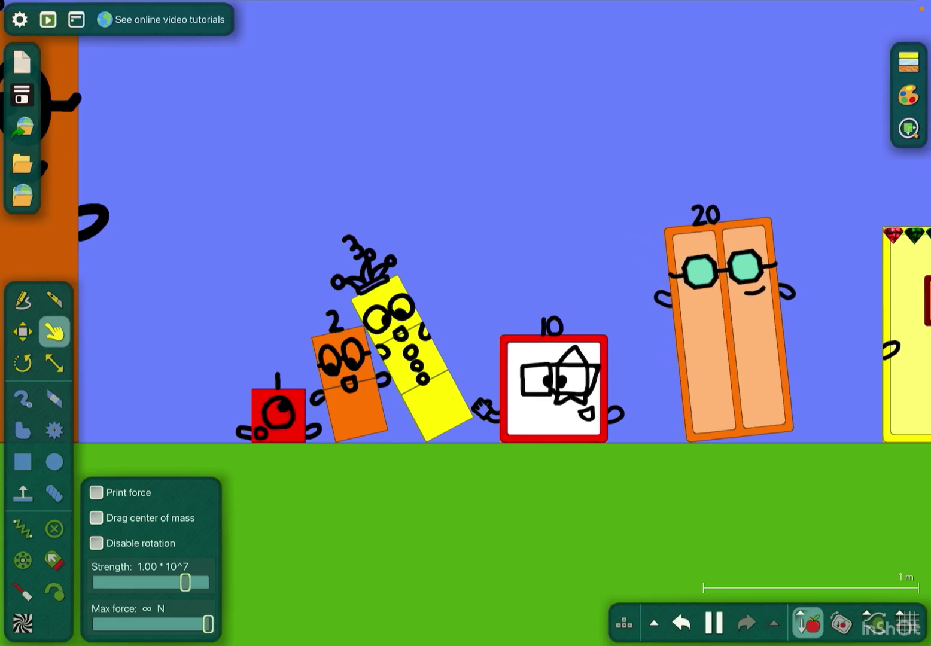
scroll(741, 317, "up", 1)
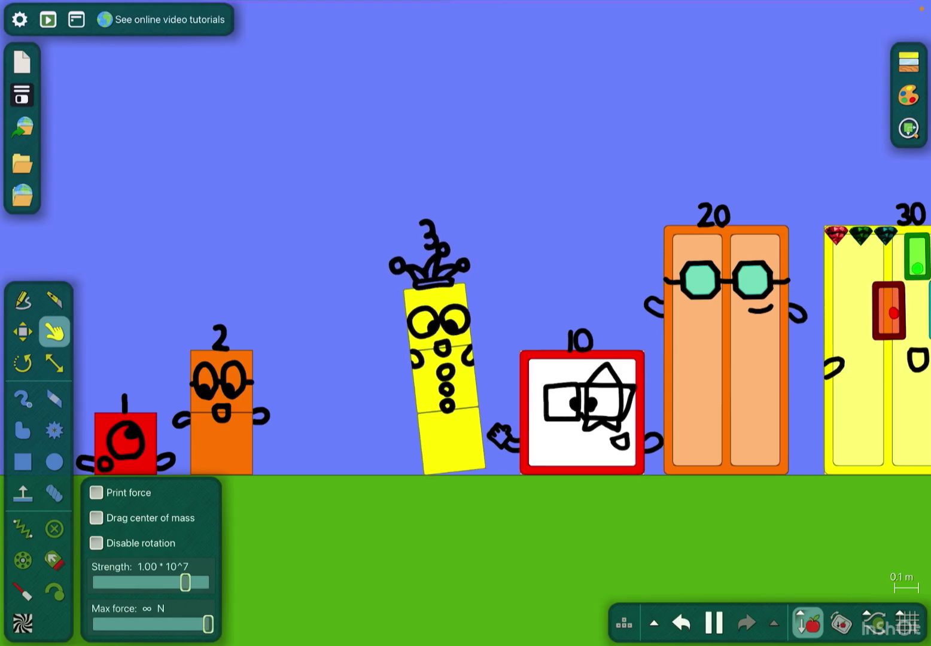
left_click_drag(222, 407, 317, 408)
left_click_drag(167, 437, 218, 434)
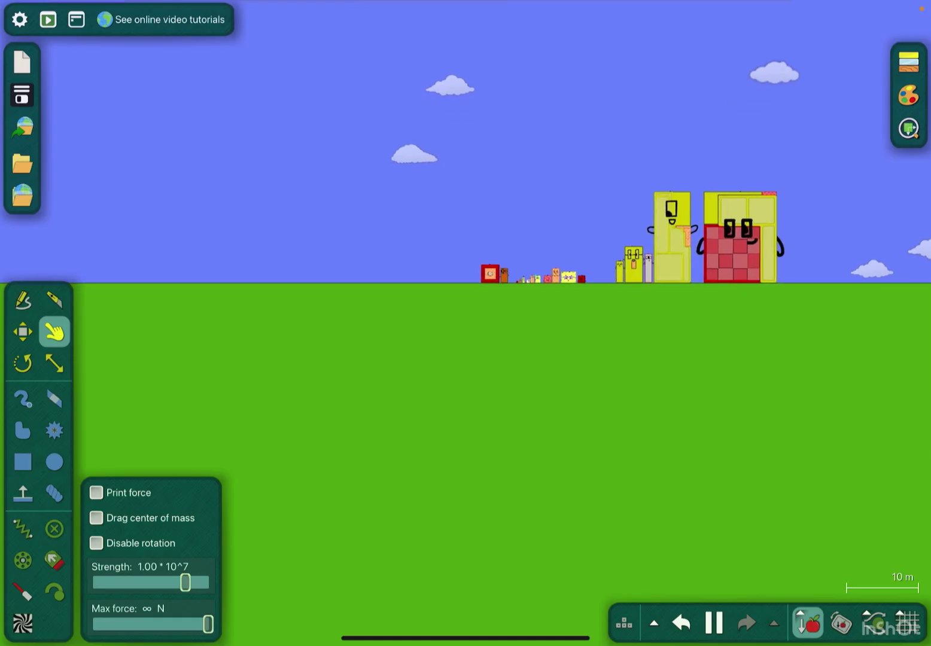
scroll(553, 291, "up", 3)
scroll(510, 328, "up", 2)
scroll(510, 349, "up", 5)
scroll(343, 364, "up", 1)
scroll(342, 364, "up", 3)
scroll(343, 364, "up", 1)
scroll(466, 342, "down", 1)
scroll(466, 343, "right", 2)
scroll(466, 328, "up", 2)
scroll(465, 327, "up", 1)
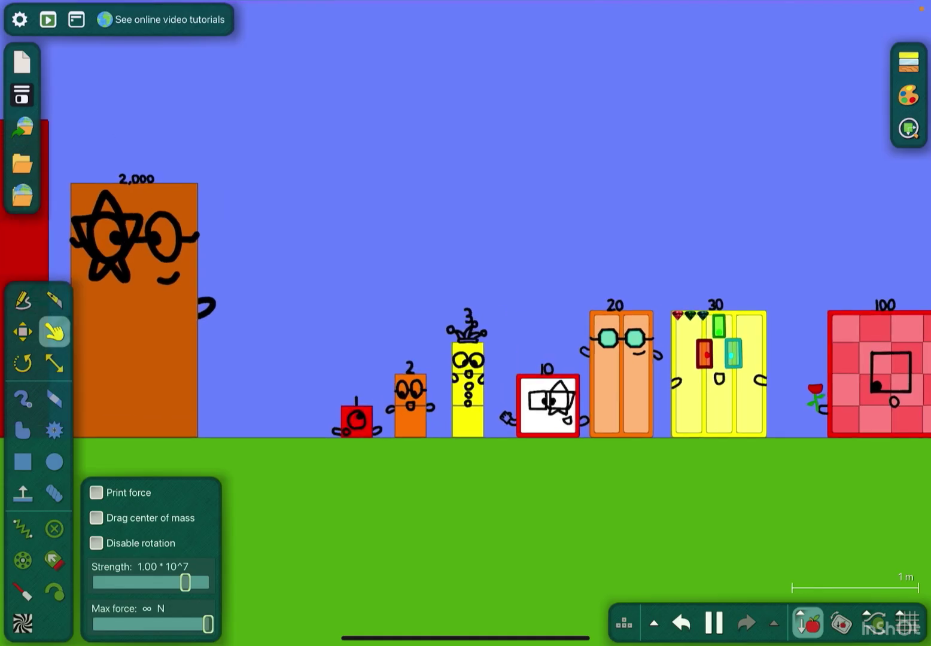
scroll(632, 354, "up", 3)
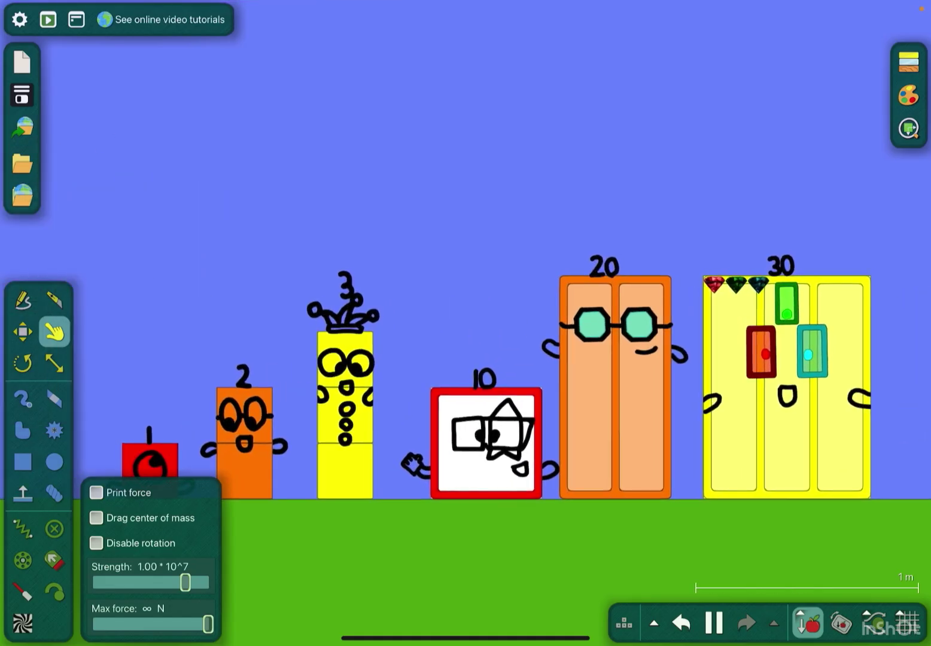
scroll(524, 377, "right", 2)
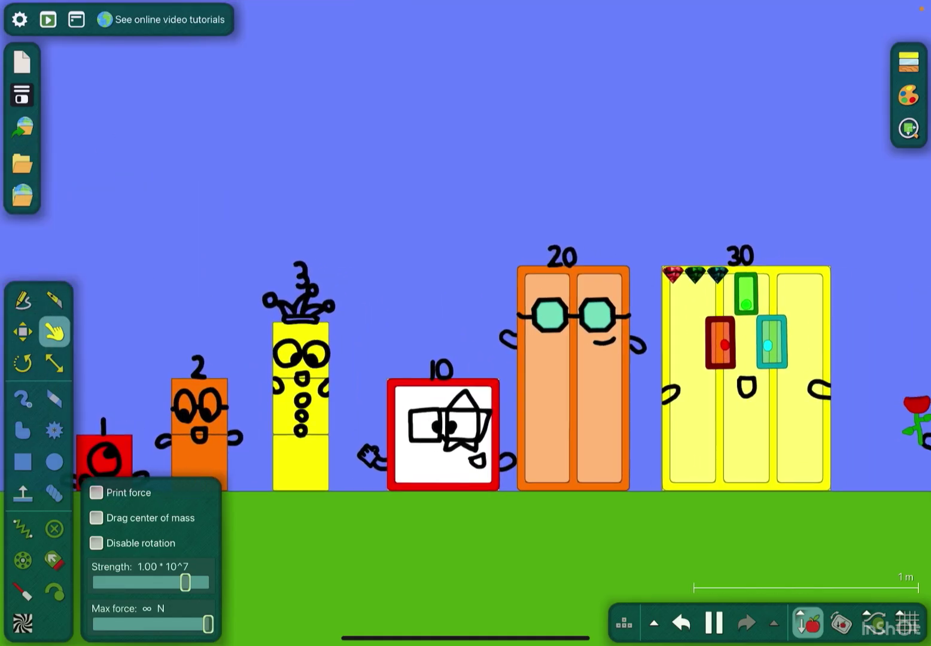
scroll(553, 379, "up", 1)
scroll(539, 378, "up", 1)
scroll(517, 378, "up", 2)
scroll(509, 364, "down", 2)
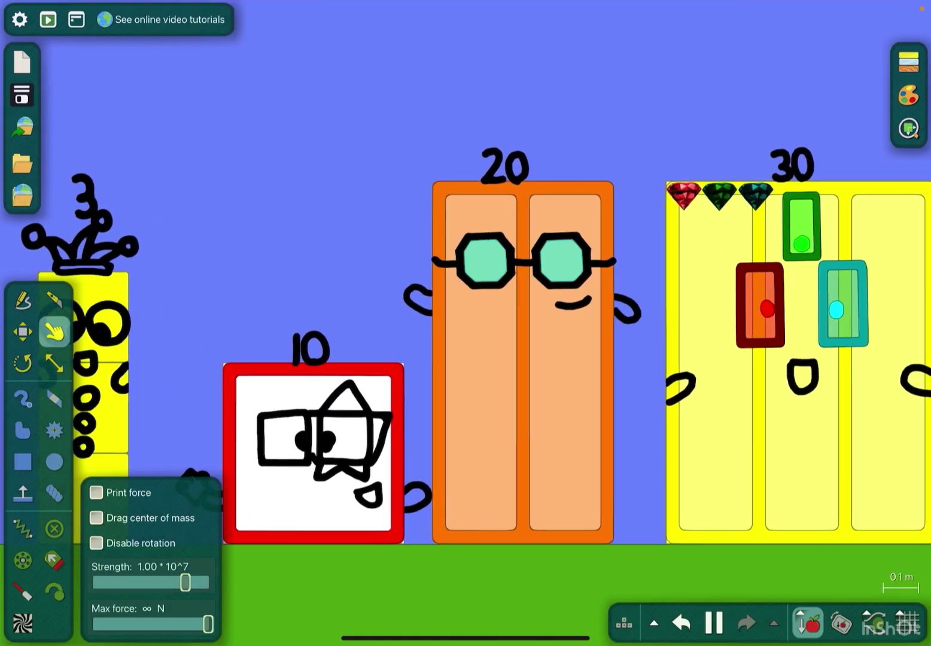
scroll(466, 364, "down", 3)
scroll(467, 364, "down", 1)
scroll(466, 364, "up", 1)
scroll(466, 364, "up", 2)
scroll(466, 364, "down", 1)
scroll(466, 364, "down", 3)
scroll(465, 363, "down", 1)
scroll(641, 277, "up", 1)
scroll(640, 276, "up", 2)
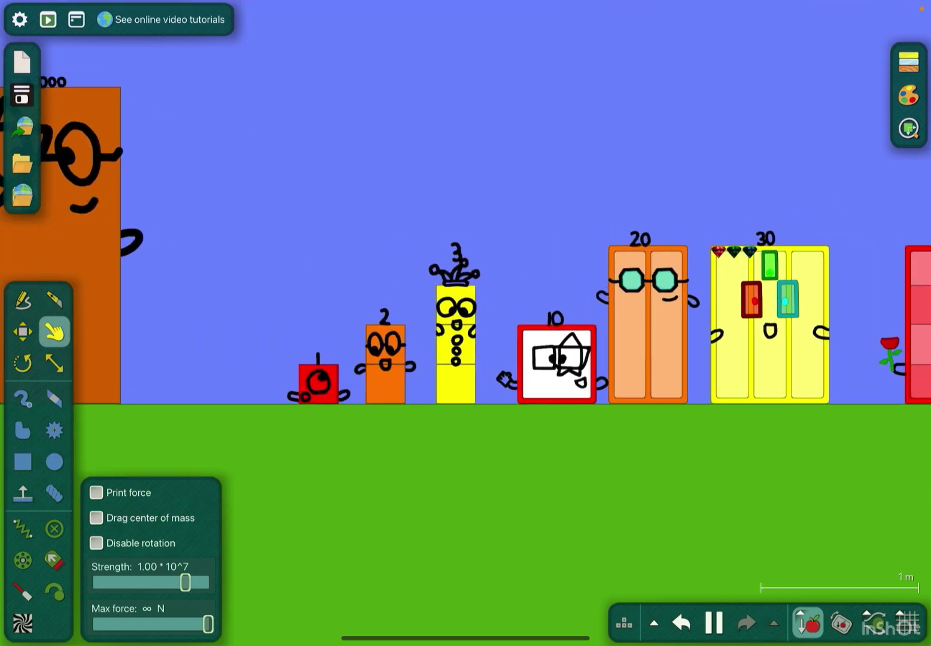
scroll(625, 344, "up", 2)
scroll(627, 344, "up", 1)
scroll(626, 345, "up", 1)
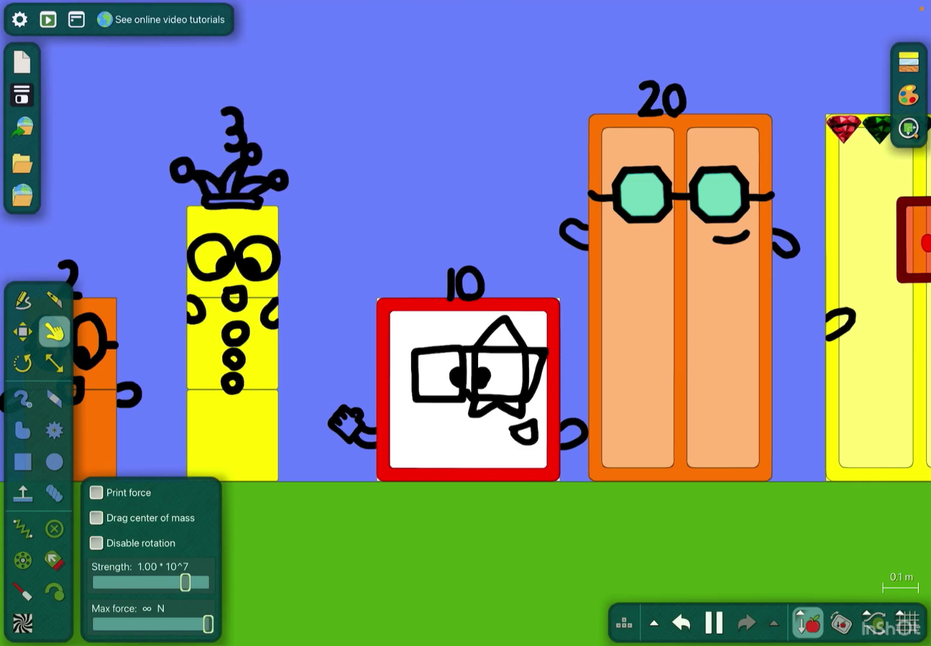
left_click(22, 333)
scroll(465, 291, "down", 1)
scroll(466, 291, "down", 3)
scroll(465, 291, "down", 3)
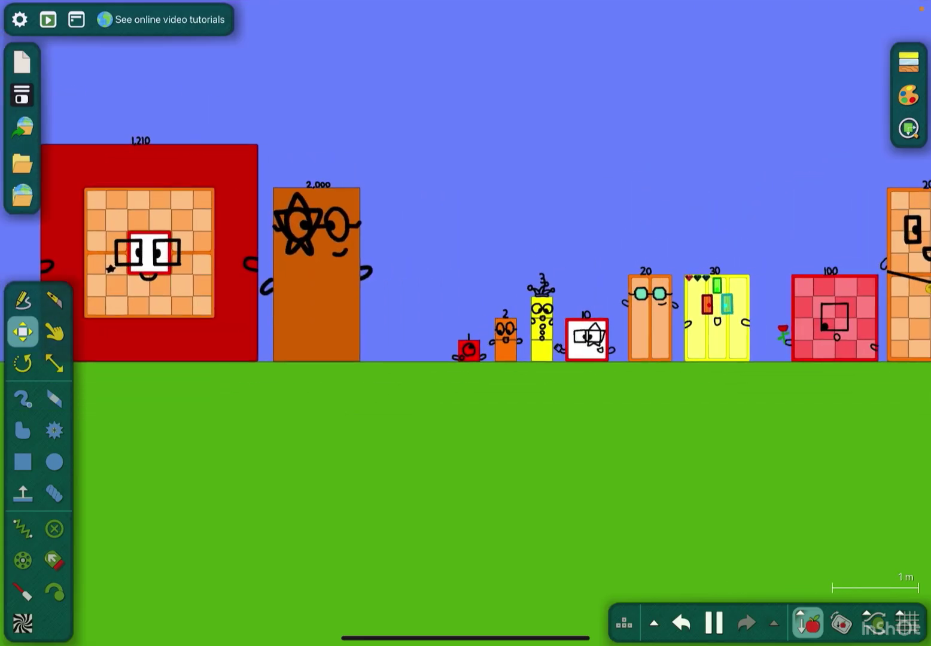
scroll(632, 306, "up", 3)
scroll(633, 306, "up", 2)
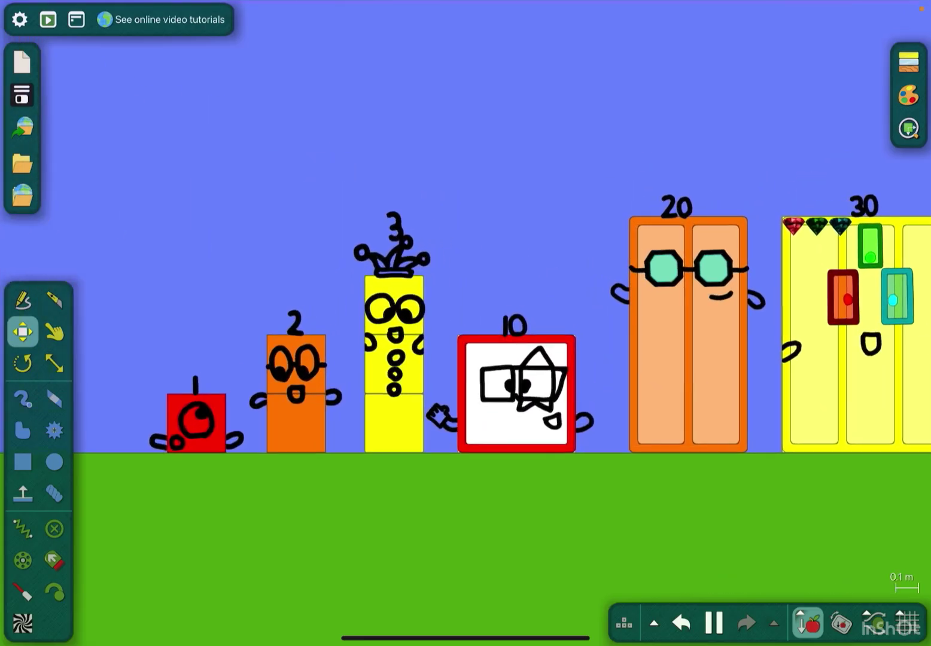
scroll(575, 225, "down", 3)
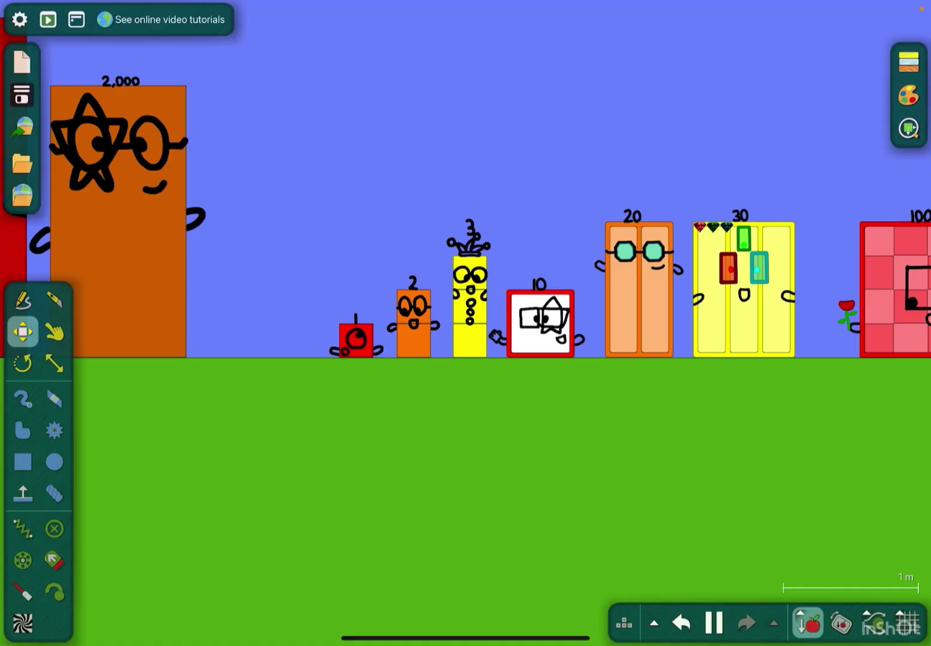
scroll(466, 291, "down", 5)
scroll(466, 291, "up", 1)
scroll(466, 291, "up", 3)
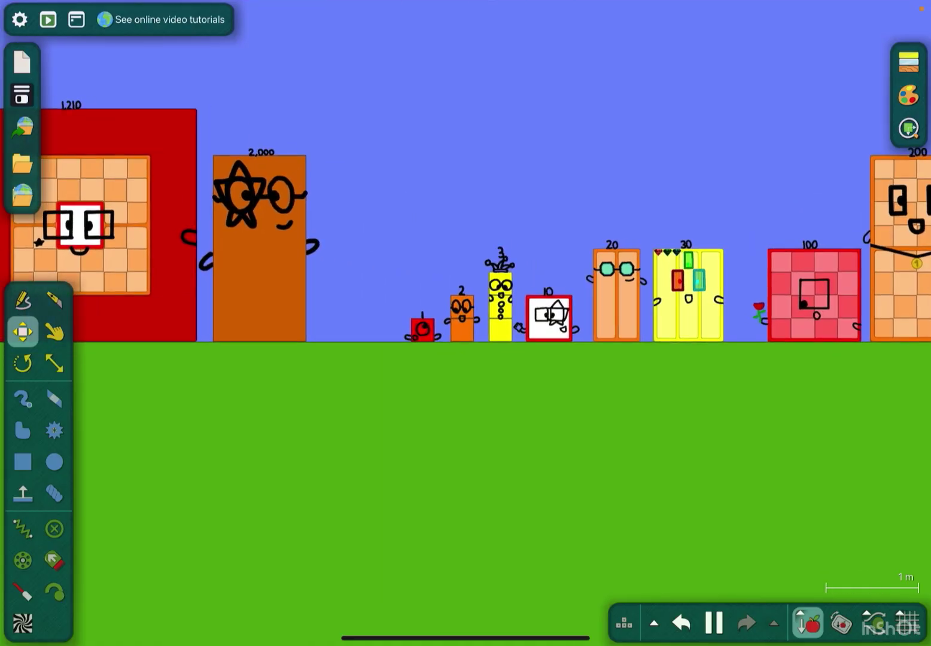
scroll(466, 291, "down", 5)
left_click_drag(583, 254, 355, 316)
scroll(467, 291, "down", 2)
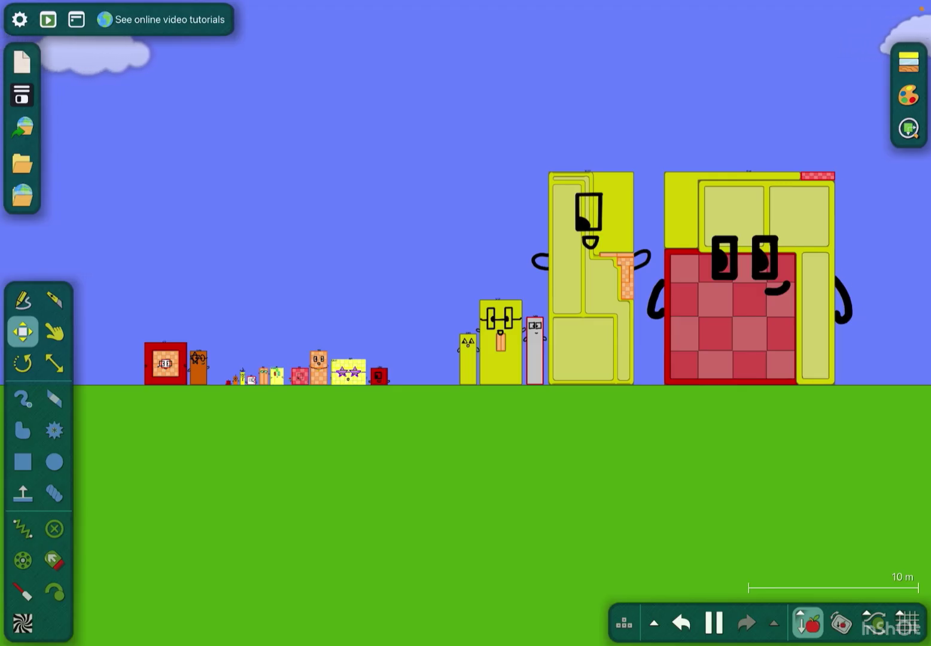
left_click_drag(363, 255, 546, 255)
scroll(452, 349, "up", 3)
scroll(452, 350, "up", 1)
scroll(450, 350, "up", 2)
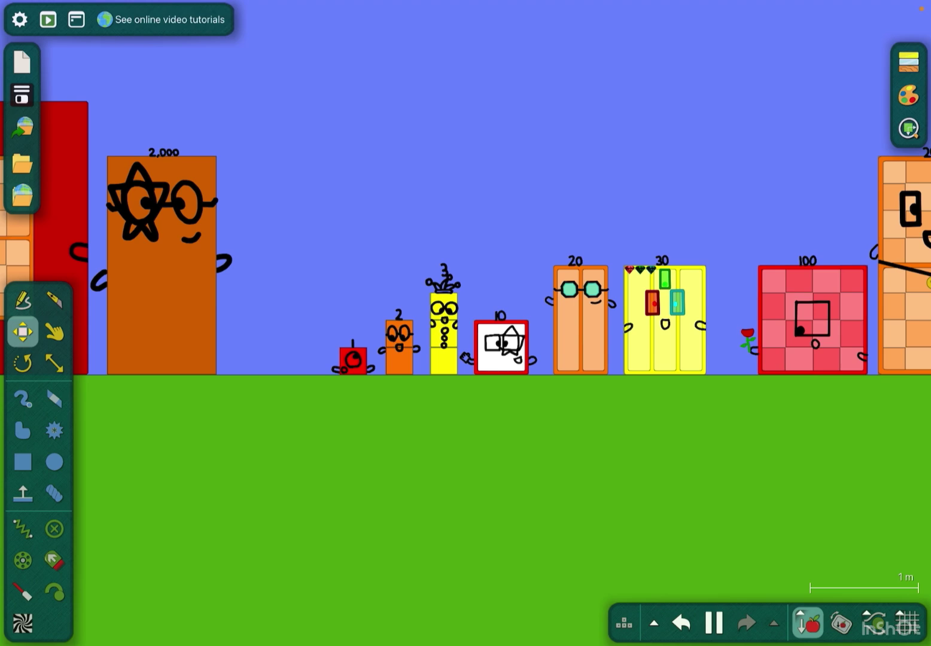
scroll(526, 331, "up", 3)
scroll(526, 330, "up", 1)
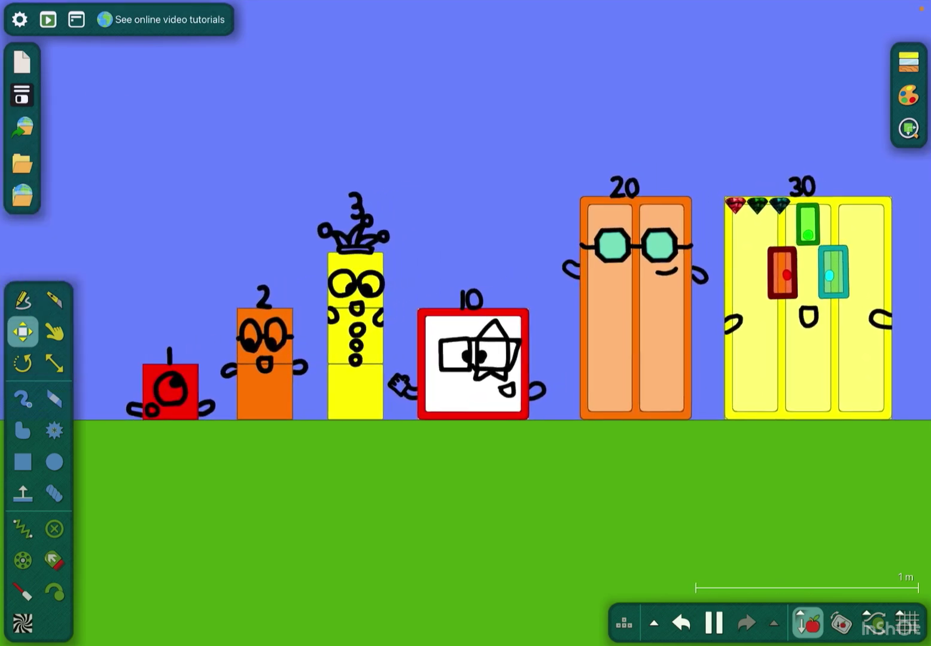
left_click_drag(467, 291, 448, 347)
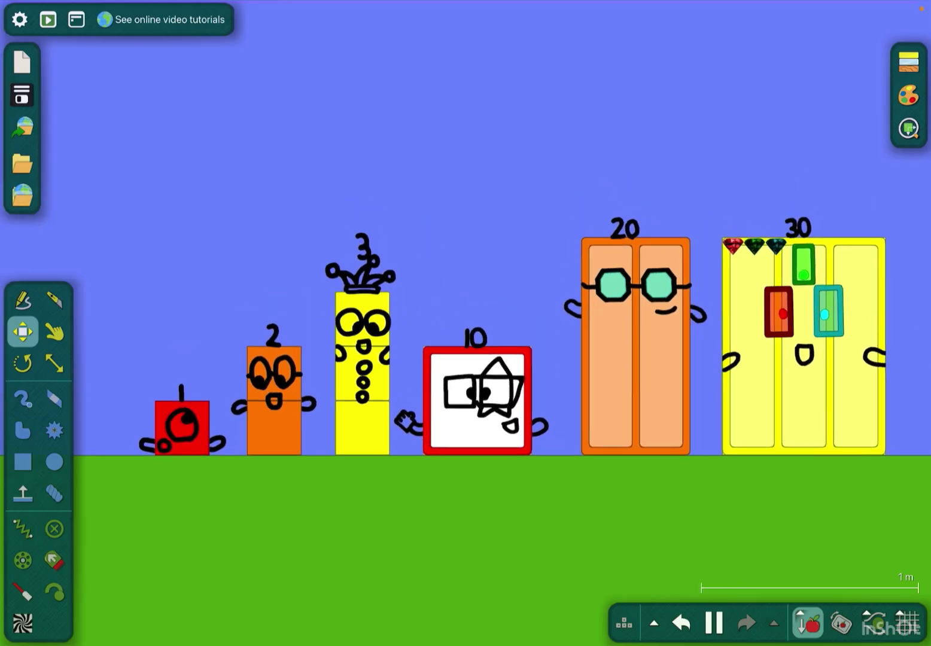
scroll(465, 327, "down", 3)
scroll(466, 327, "up", 4)
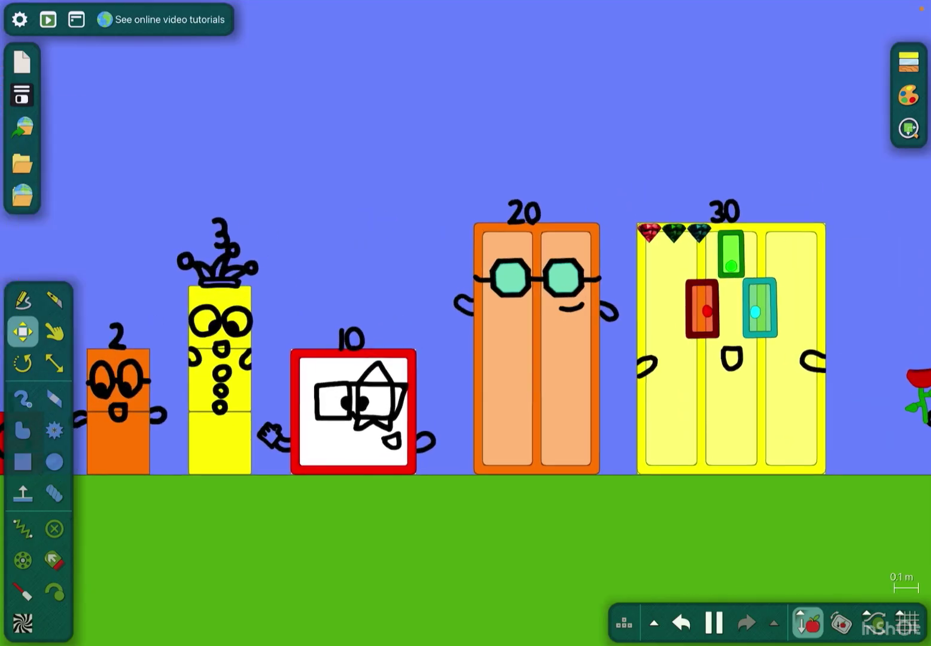
left_click(55, 332)
- Tip the orange 20 block over so it rocks on the ground
left_click_drag(539, 306, 560, 291)
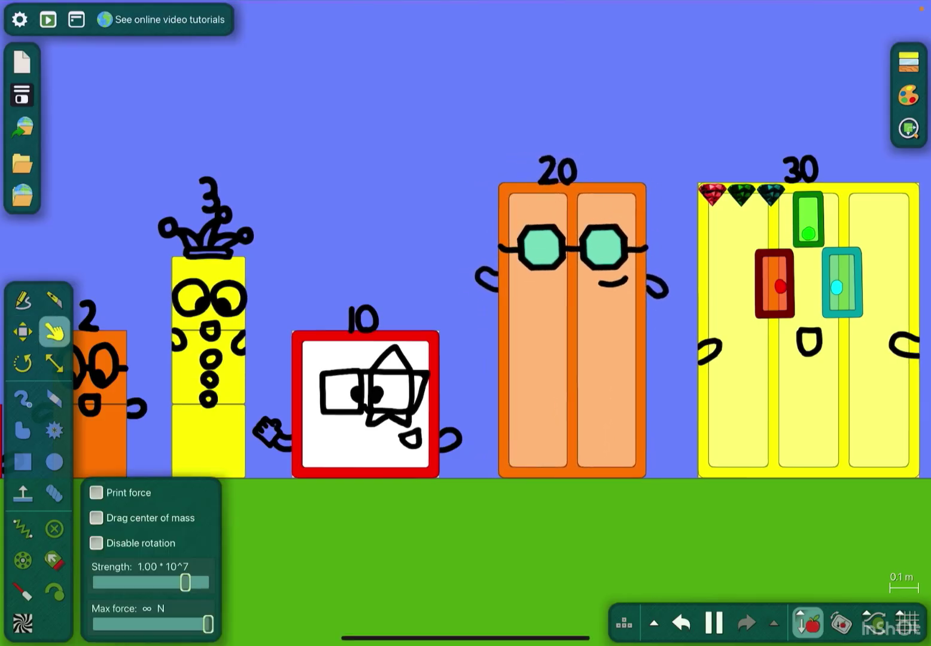
scroll(466, 367, "down", 2)
scroll(465, 364, "down", 1)
scroll(800, 291, "up", 2)
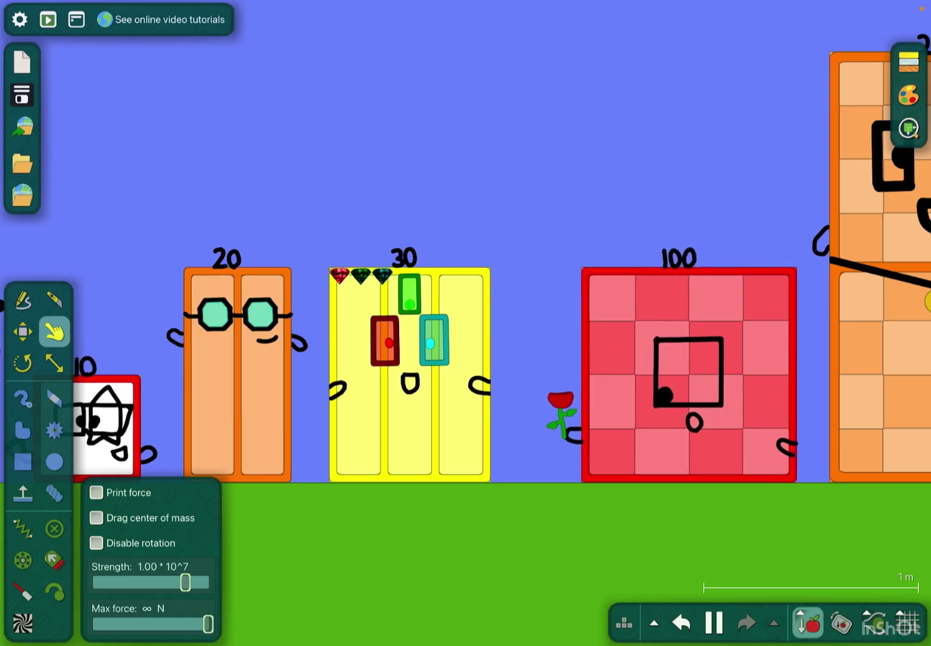
scroll(659, 444, "up", 3)
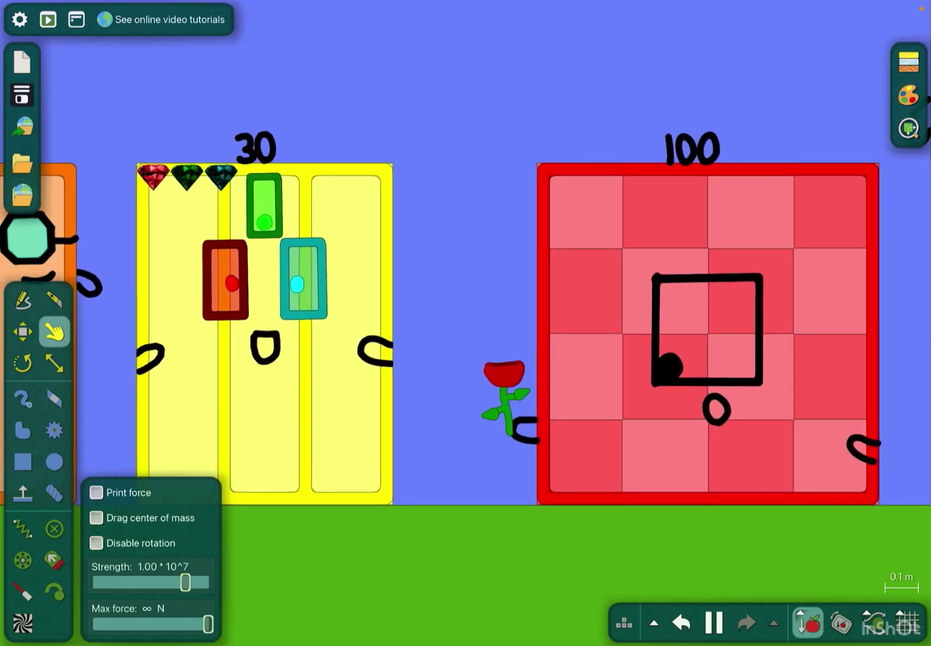
scroll(466, 291, "down", 3)
scroll(465, 291, "up", 1)
scroll(466, 291, "down", 2)
scroll(465, 291, "down", 2)
scroll(466, 292, "down", 1)
scroll(465, 290, "left", 1)
scroll(466, 292, "right", 3)
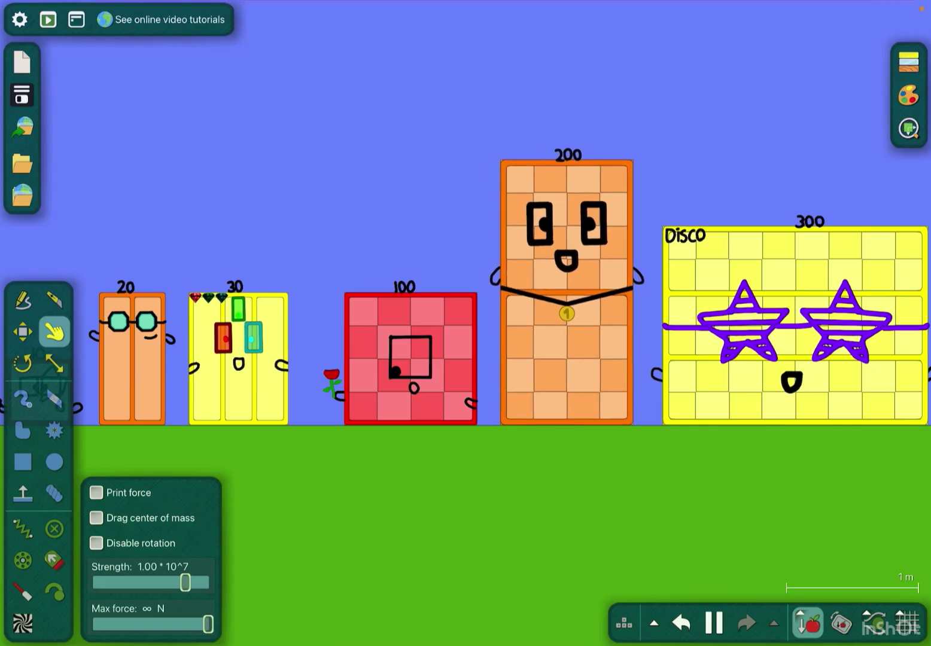
scroll(466, 291, "down", 2)
scroll(467, 291, "down", 3)
scroll(466, 292, "up", 1)
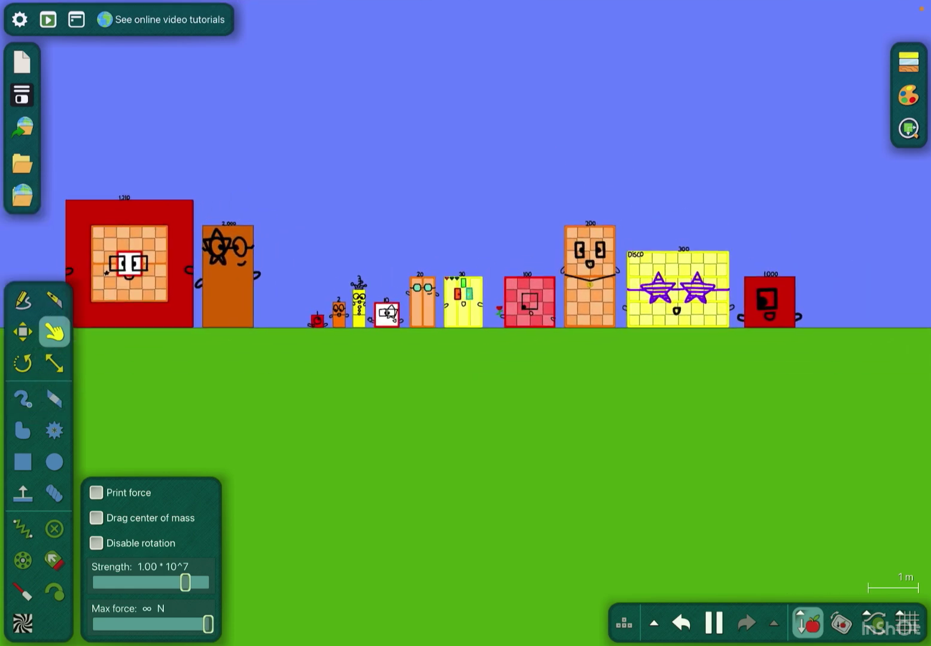
scroll(465, 291, "down", 2)
scroll(465, 292, "down", 2)
scroll(466, 291, "down", 1)
- Box-select the giant yellow and red blocks, shift them left, and deselect
key("m")
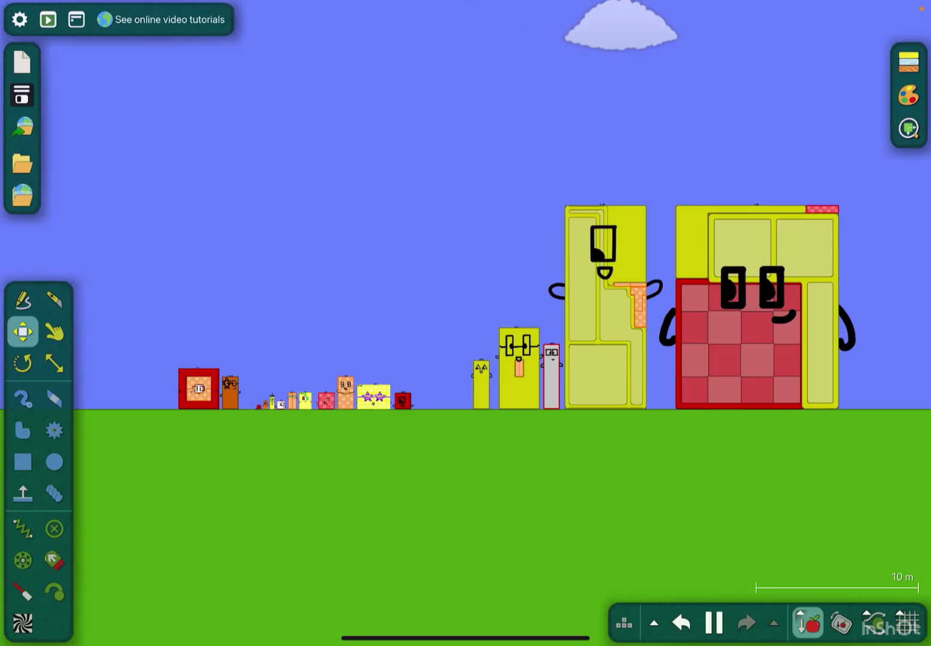
left_click_drag(650, 434, 472, 443)
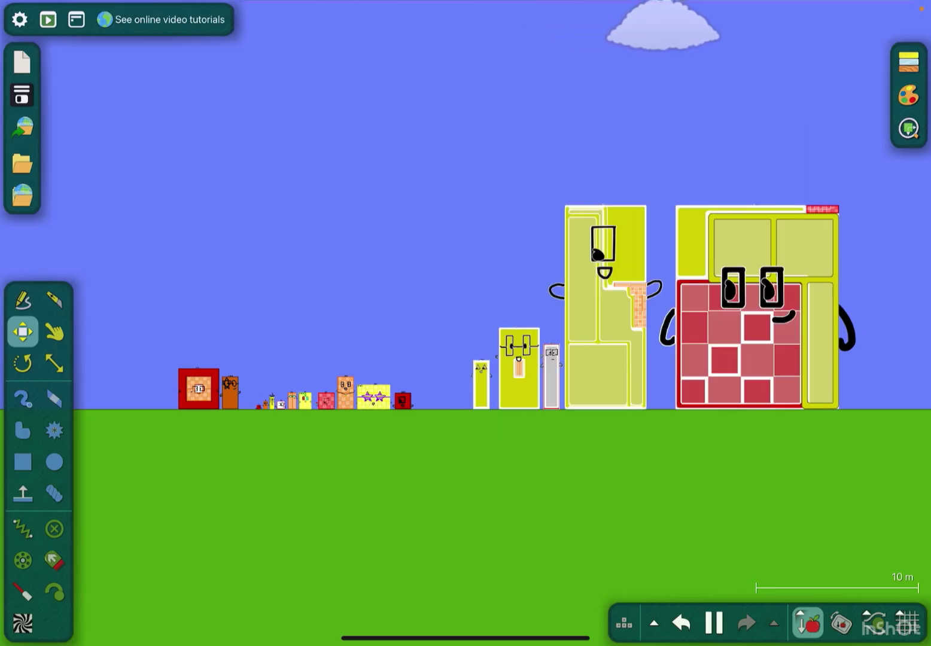
left_click_drag(757, 343, 702, 343)
key("Escape")
scroll(166, 437, "up", 1)
scroll(166, 437, "up", 2)
scroll(166, 436, "up", 3)
scroll(165, 437, "up", 1)
scroll(540, 369, "up", 3)
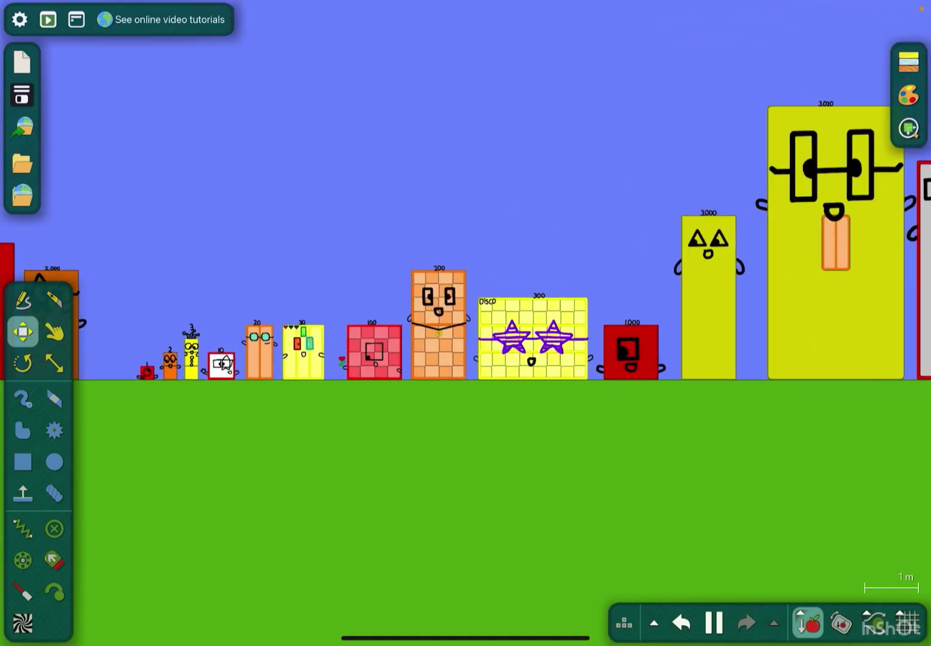
scroll(539, 369, "up", 2)
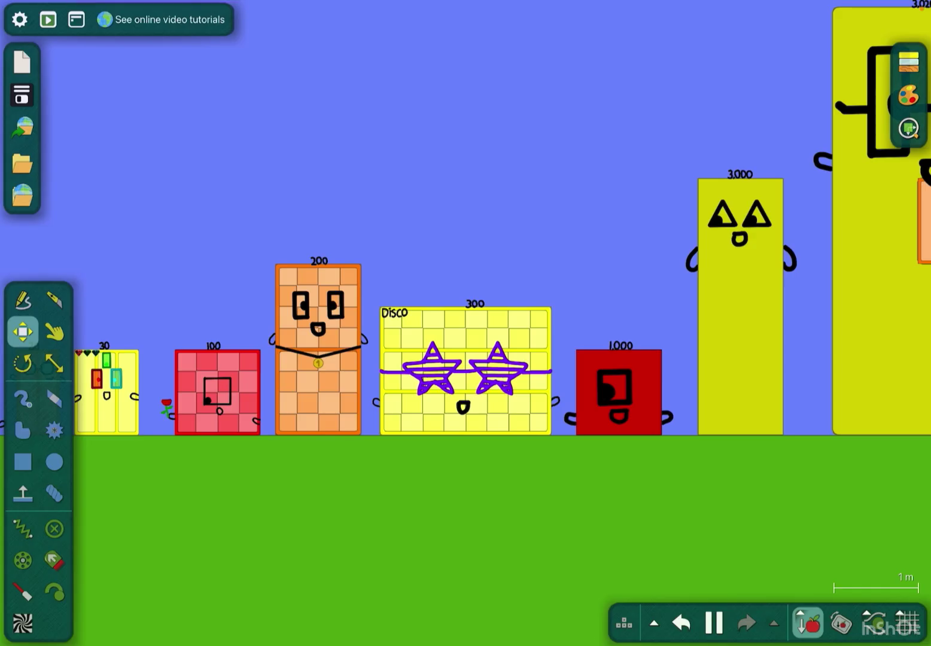
scroll(823, 251, "up", 2)
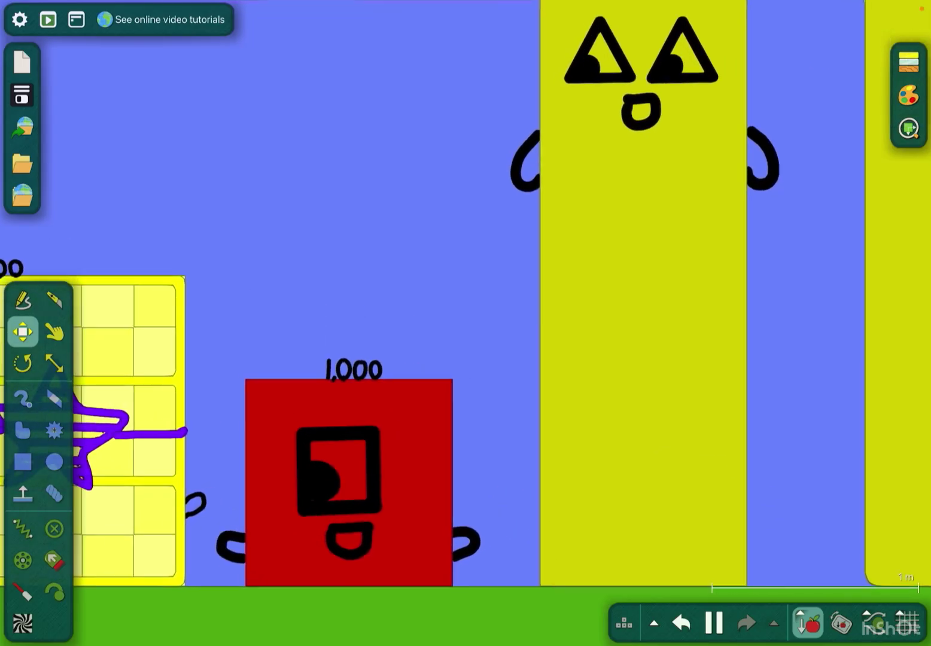
scroll(466, 292, "down", 5)
scroll(465, 292, "up", 3)
scroll(466, 291, "up", 2)
scroll(466, 291, "down", 3)
scroll(465, 327, "down", 3)
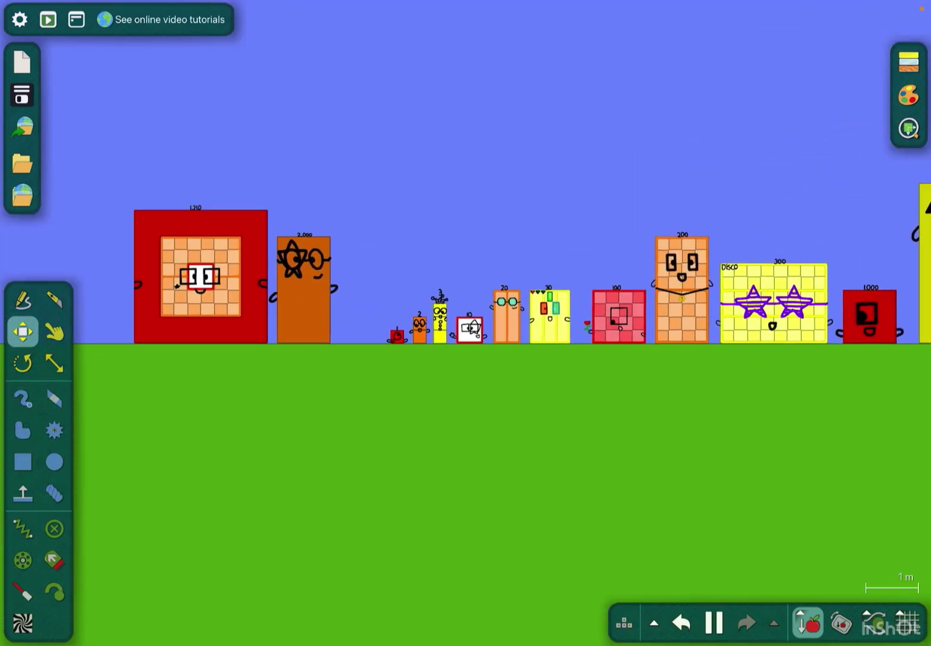
scroll(465, 291, "up", 3)
scroll(466, 292, "right", 3)
scroll(466, 292, "right", 3)
scroll(465, 292, "right", 3)
scroll(466, 261, "right", 3)
scroll(465, 291, "down", 2)
scroll(466, 292, "up", 2)
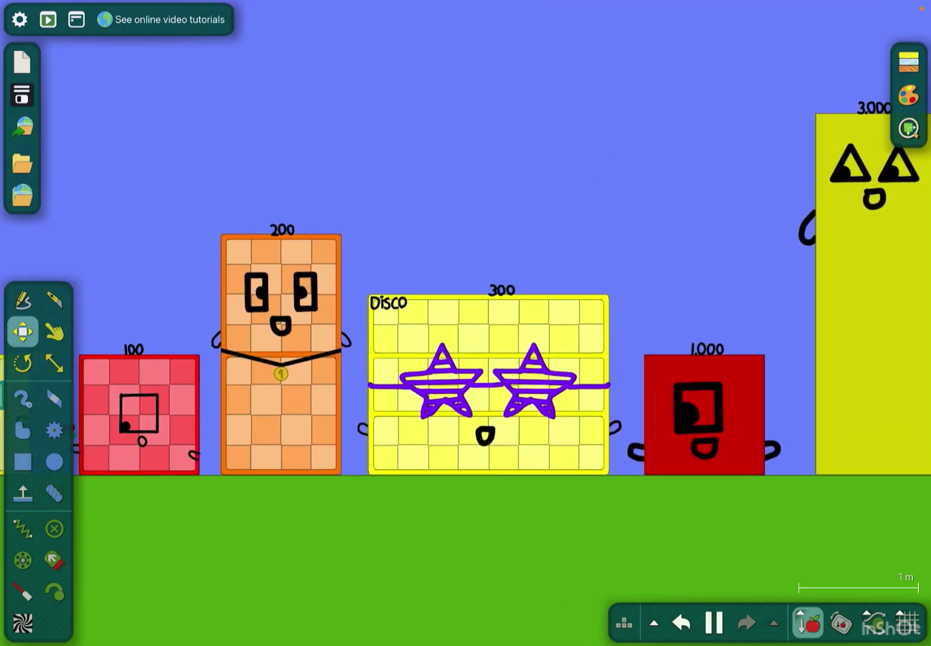
scroll(694, 313, "down", 3)
scroll(466, 292, "up", 1)
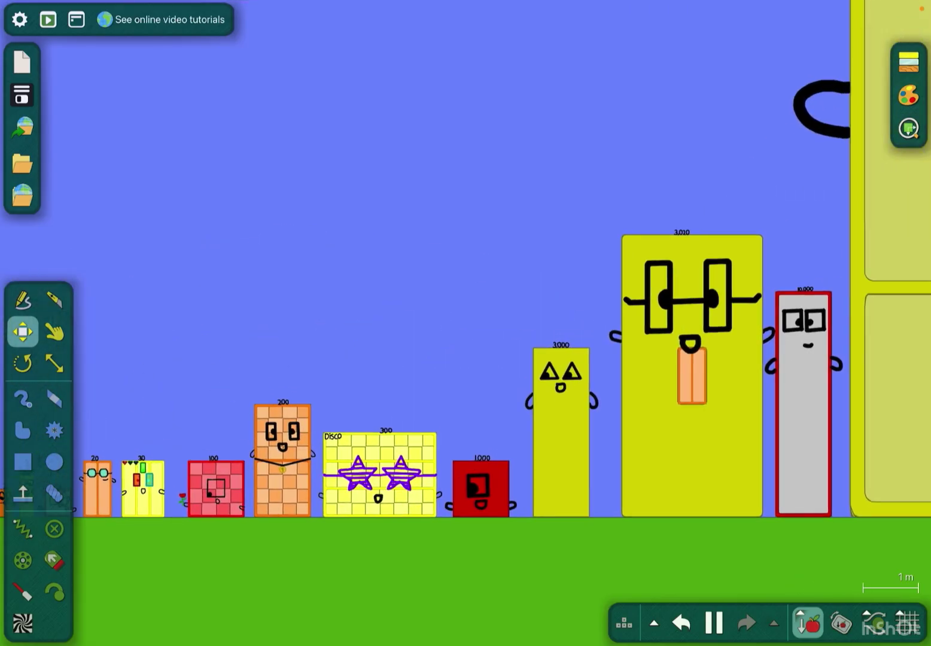
scroll(466, 323, "down", 3)
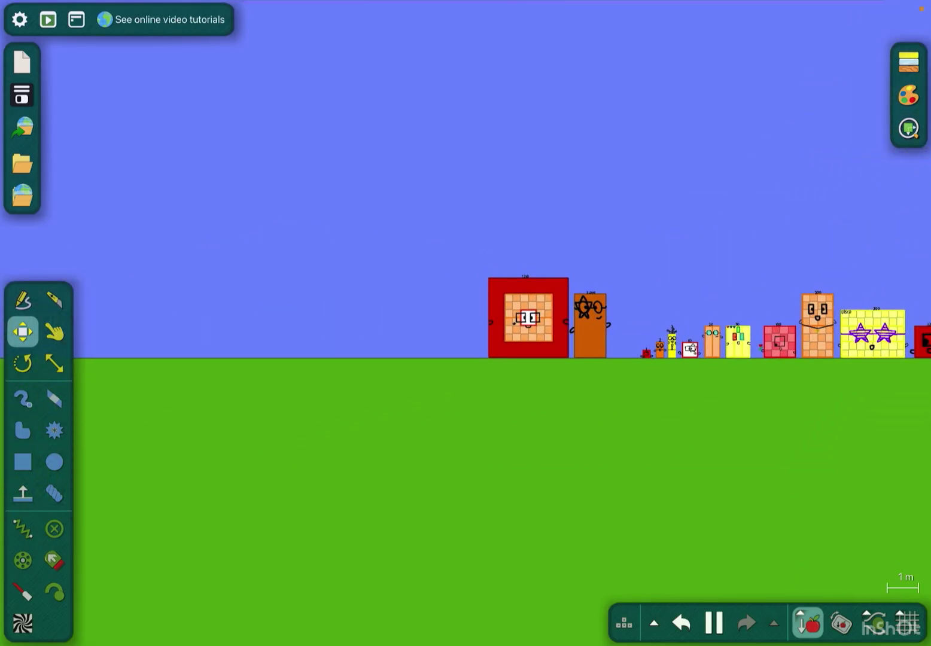
scroll(466, 323, "up", 2)
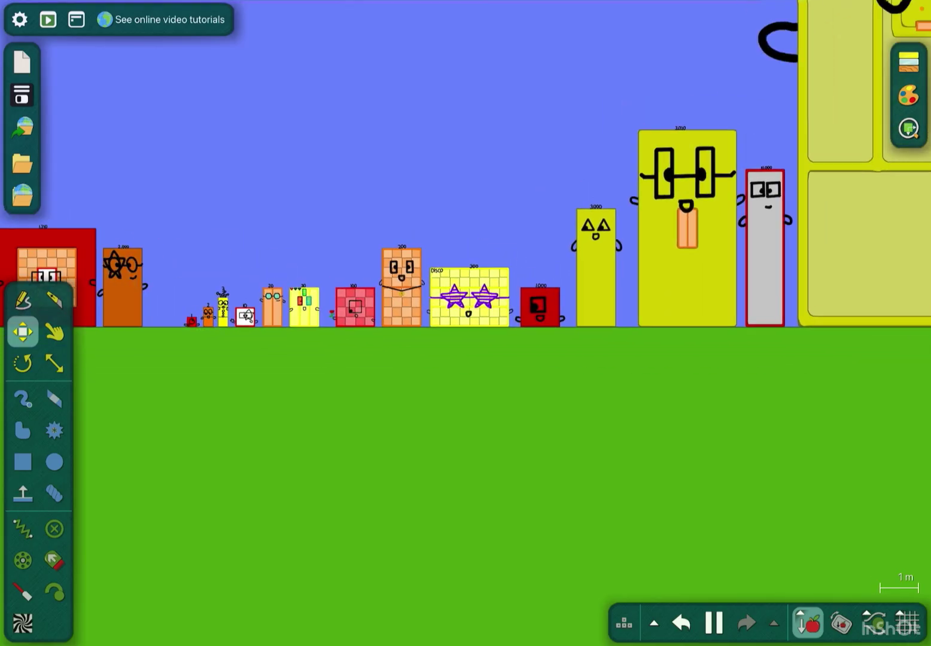
scroll(558, 315, "up", 3)
scroll(466, 324, "down", 2)
scroll(837, 109, "up", 4)
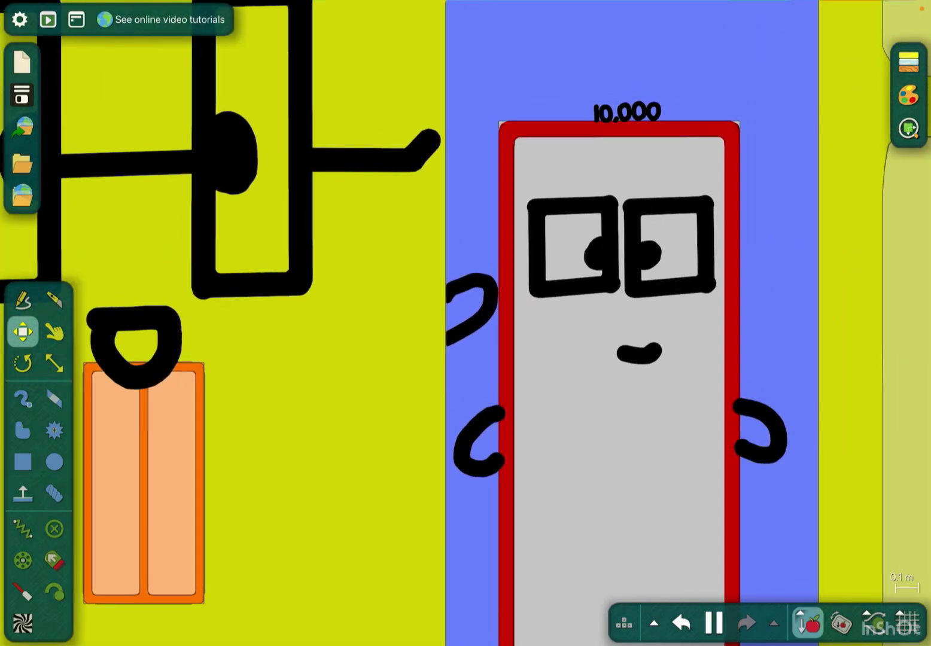
scroll(465, 323, "down", 3)
scroll(466, 323, "down", 2)
scroll(466, 323, "down", 3)
scroll(465, 324, "down", 1)
scroll(466, 323, "right", 5)
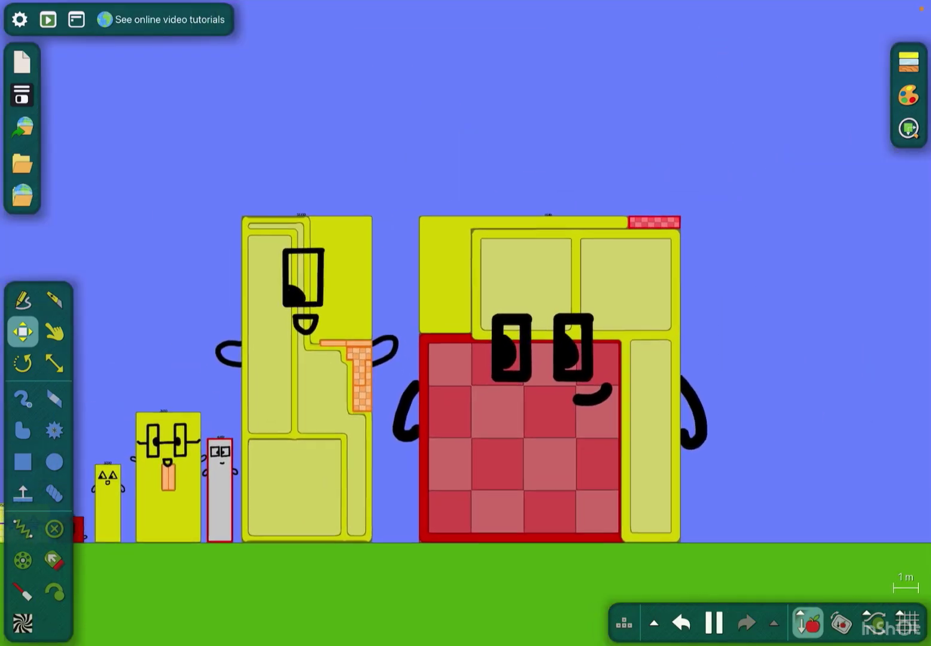
scroll(466, 322, "down", 2)
scroll(466, 323, "left", 3)
scroll(466, 323, "up", 1)
scroll(466, 323, "up", 3)
scroll(466, 323, "left", 5)
scroll(466, 324, "left", 2)
scroll(466, 323, "down", 1)
scroll(465, 323, "down", 3)
scroll(466, 323, "left", 2)
scroll(466, 323, "left", 2)
scroll(466, 324, "right", 1)
scroll(466, 323, "up", 3)
scroll(467, 324, "up", 2)
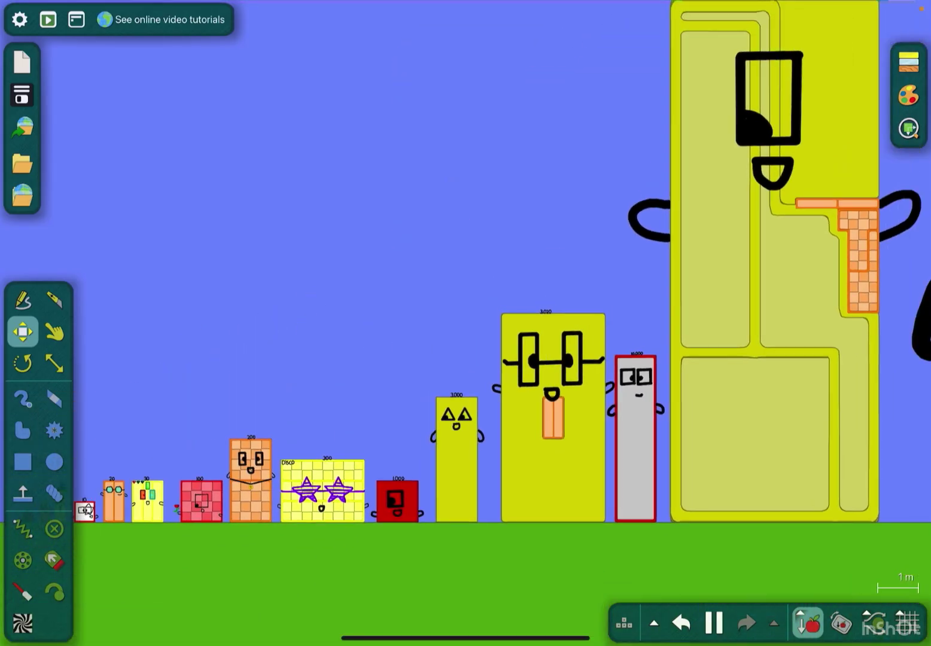
- Fling the 3,000 block skyward, then nudge block 20 evenly between 10 and 30
left_click(54, 332)
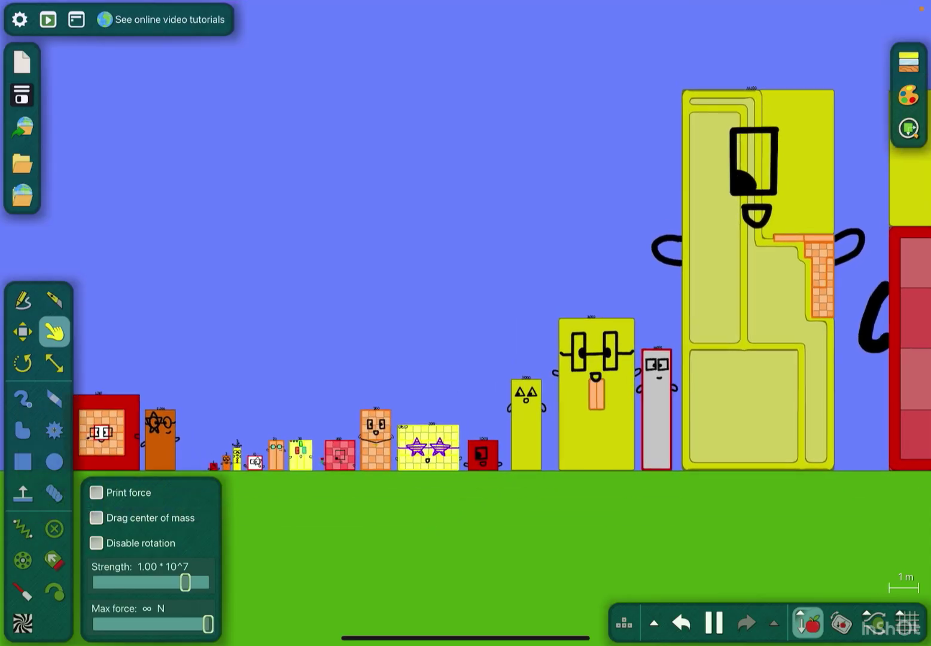
left_click_drag(597, 393, 466, 43)
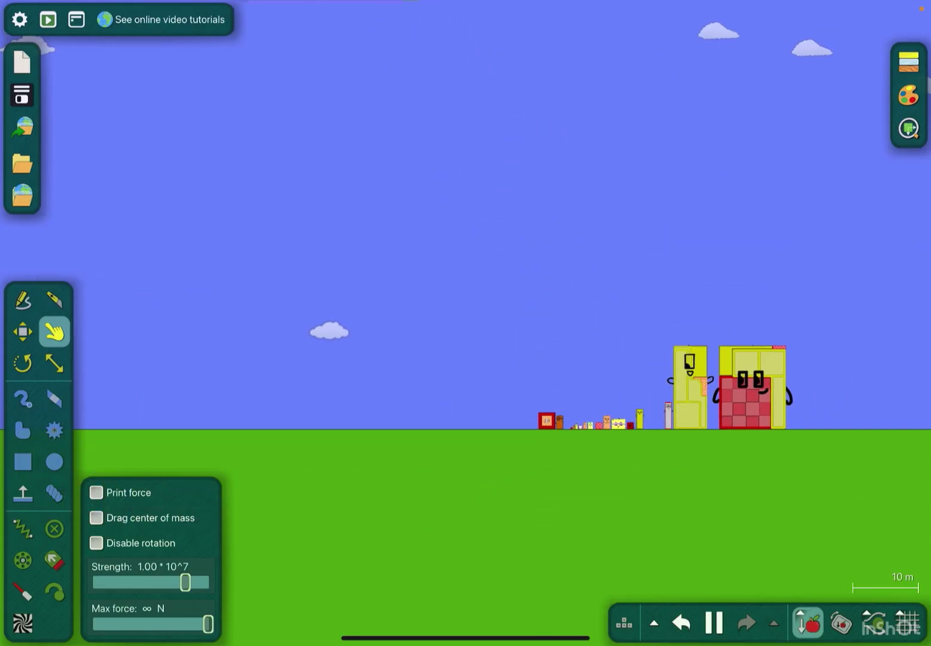
scroll(670, 418, "up", 5)
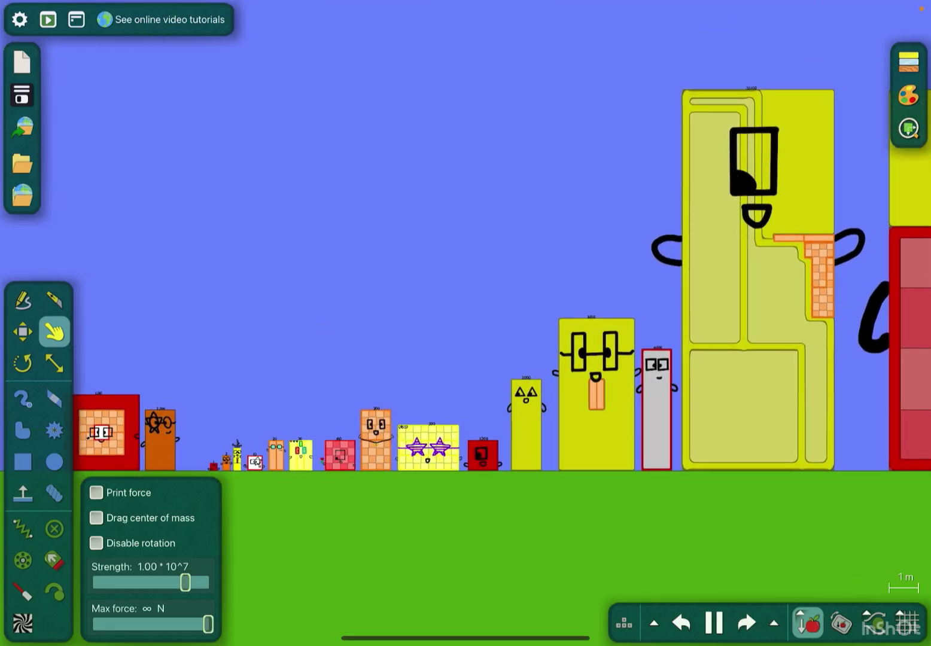
scroll(611, 447, "up", 3)
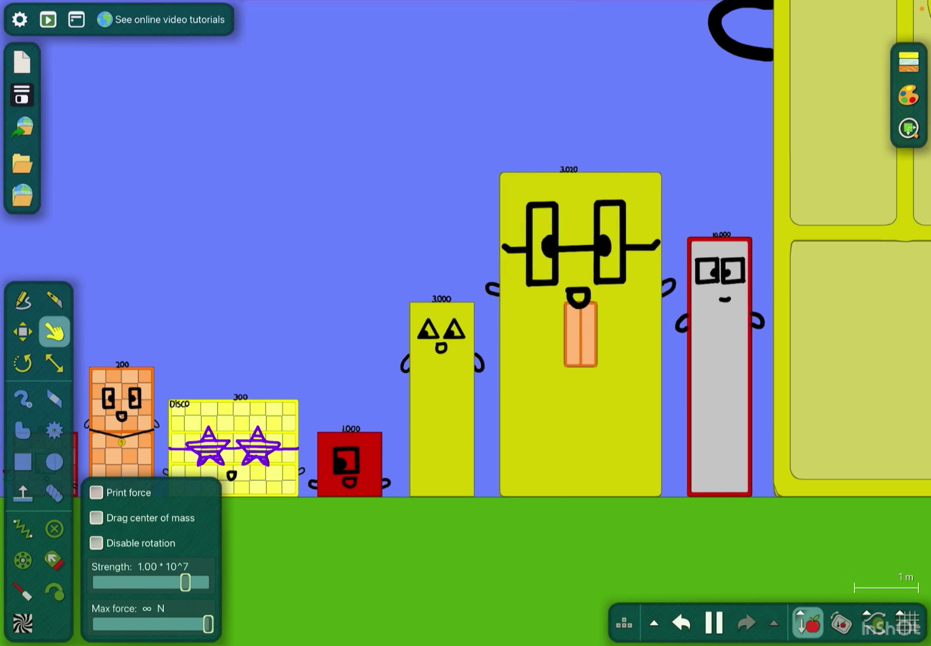
scroll(601, 347, "down", 3)
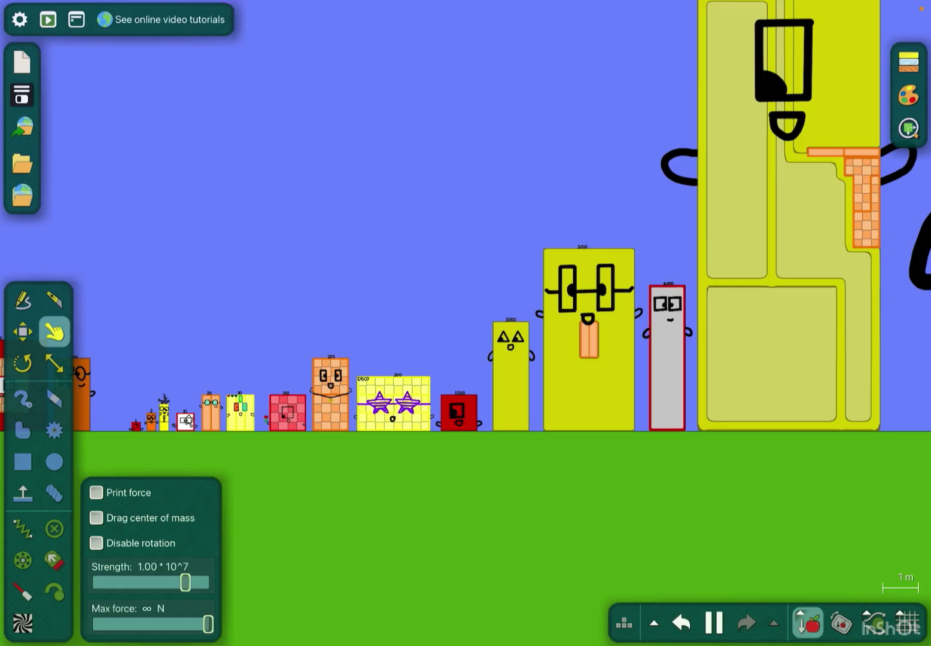
scroll(575, 347, "down", 3)
scroll(604, 342, "up", 5)
scroll(597, 364, "down", 3)
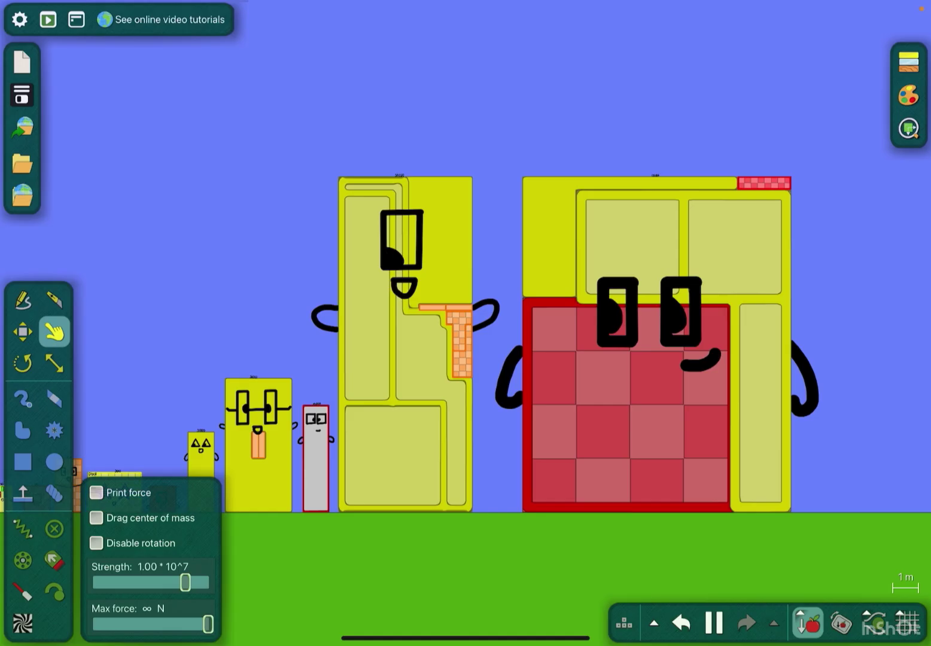
scroll(466, 342, "down", 5)
scroll(466, 343, "right", 5)
scroll(465, 343, "up", 5)
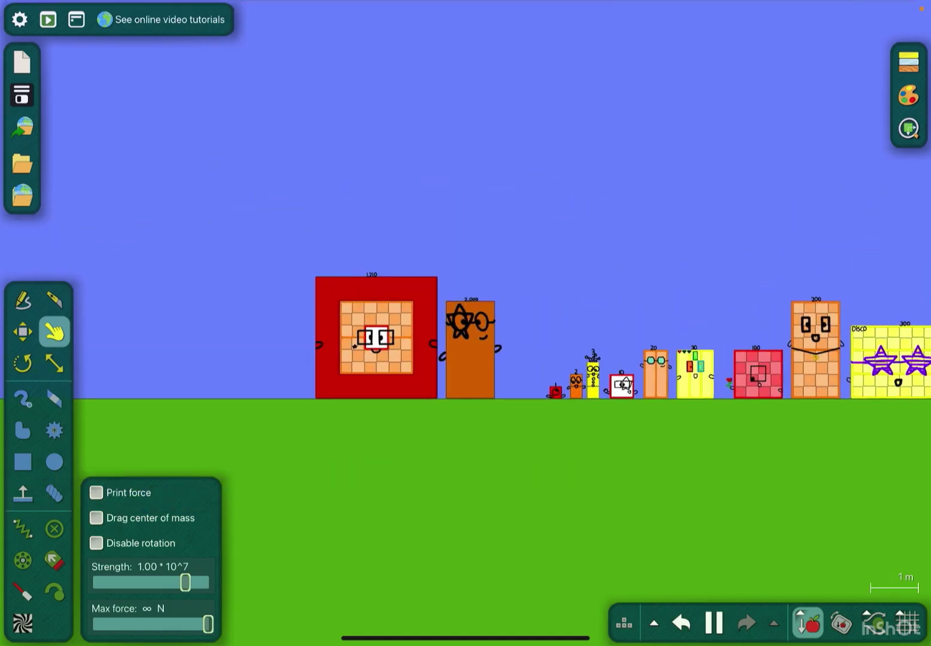
scroll(666, 357, "up", 3)
scroll(666, 357, "up", 2)
scroll(669, 391, "up", 5)
scroll(466, 386, "right", 2)
scroll(465, 387, "right", 3)
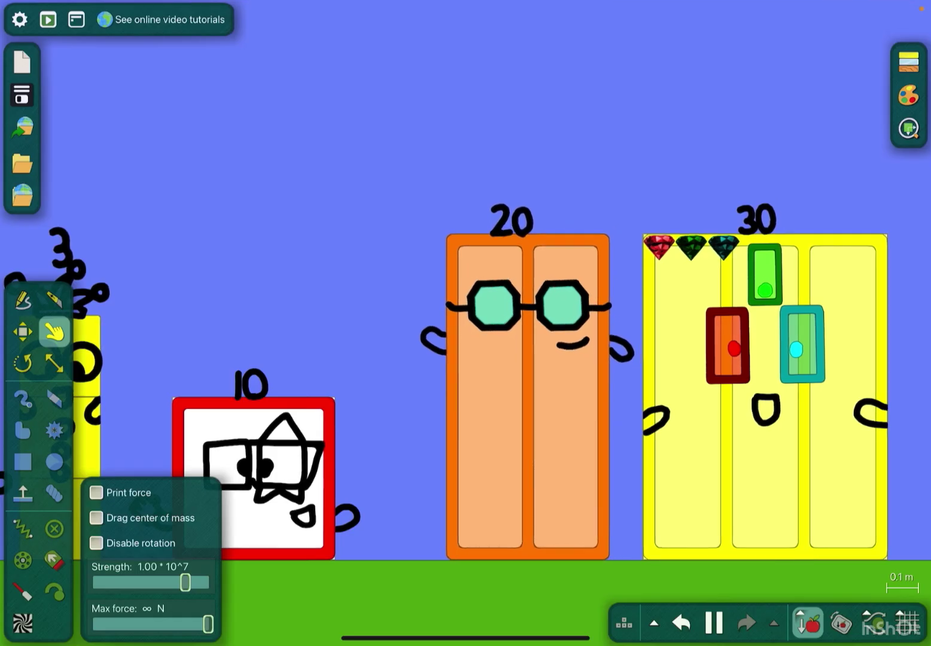
scroll(466, 364, "down", 5)
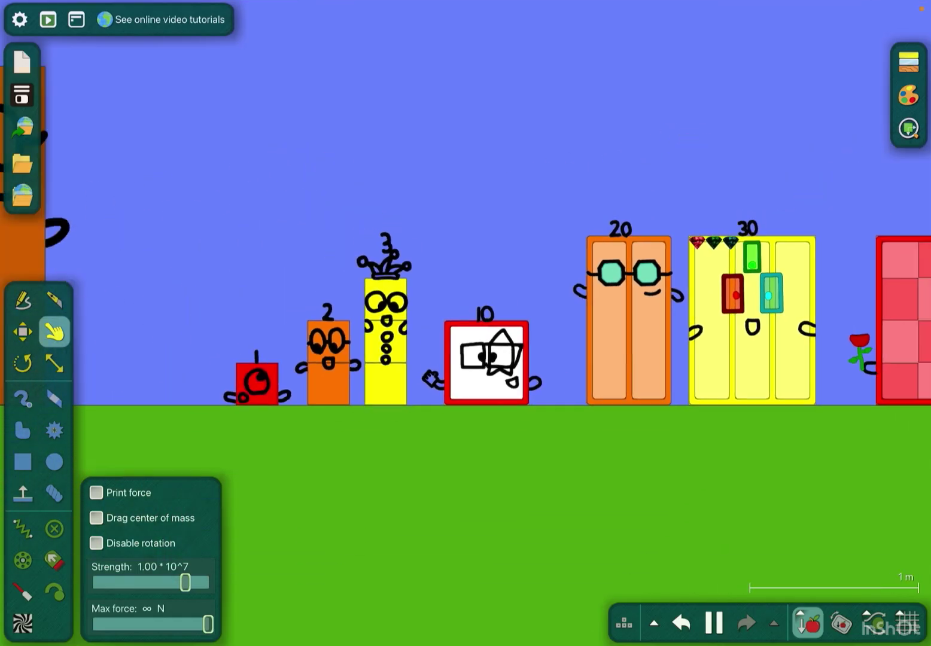
key("m")
left_click_drag(611, 310, 578, 309)
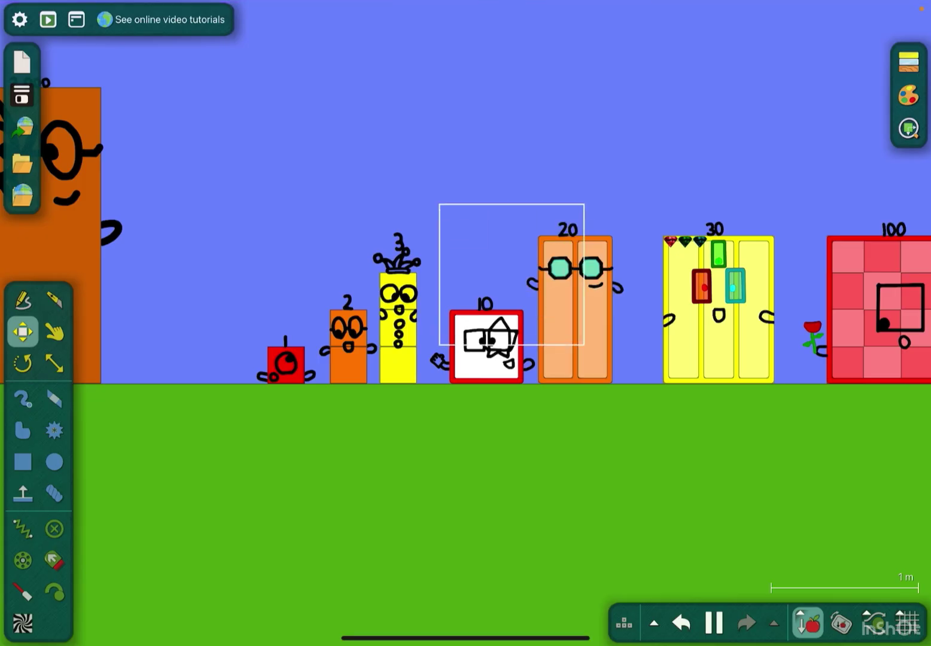
scroll(487, 237, "up", 2)
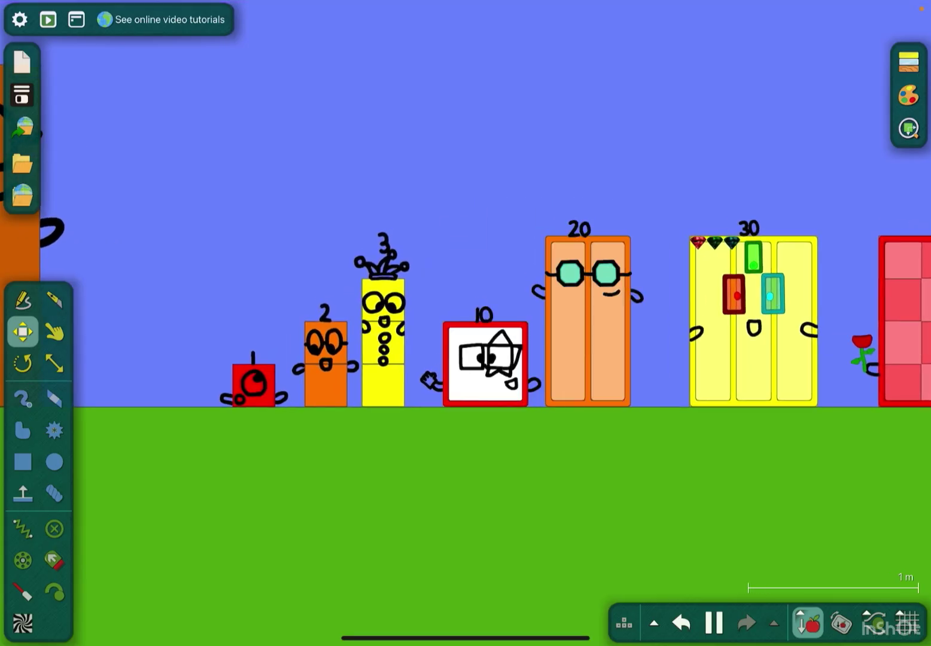
left_click_drag(588, 320, 624, 312)
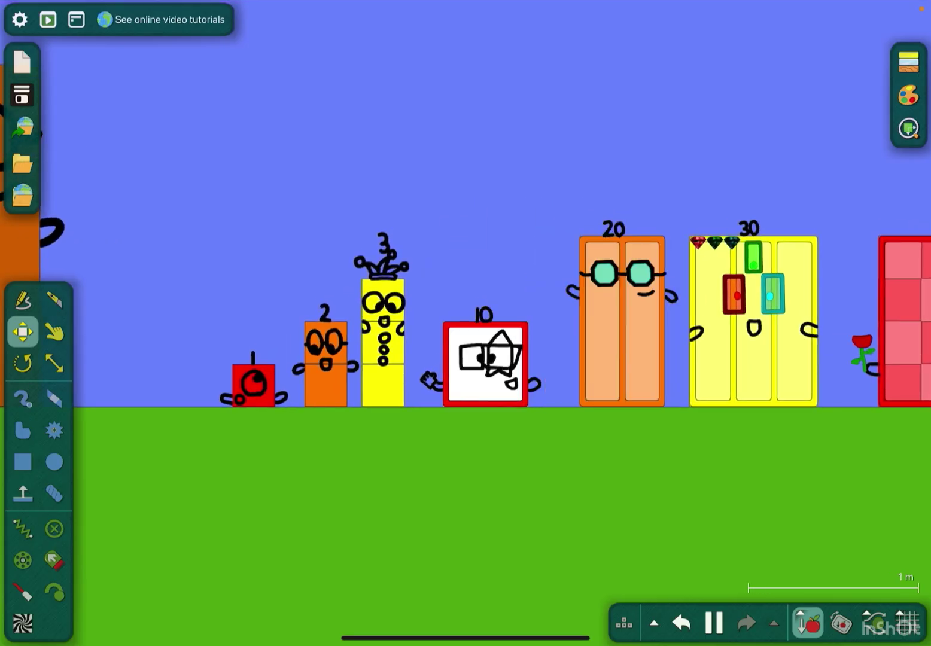
scroll(636, 255, "up", 2)
scroll(635, 255, "up", 1)
scroll(636, 254, "up", 1)
scroll(655, 271, "up", 3)
scroll(644, 299, "up", 2)
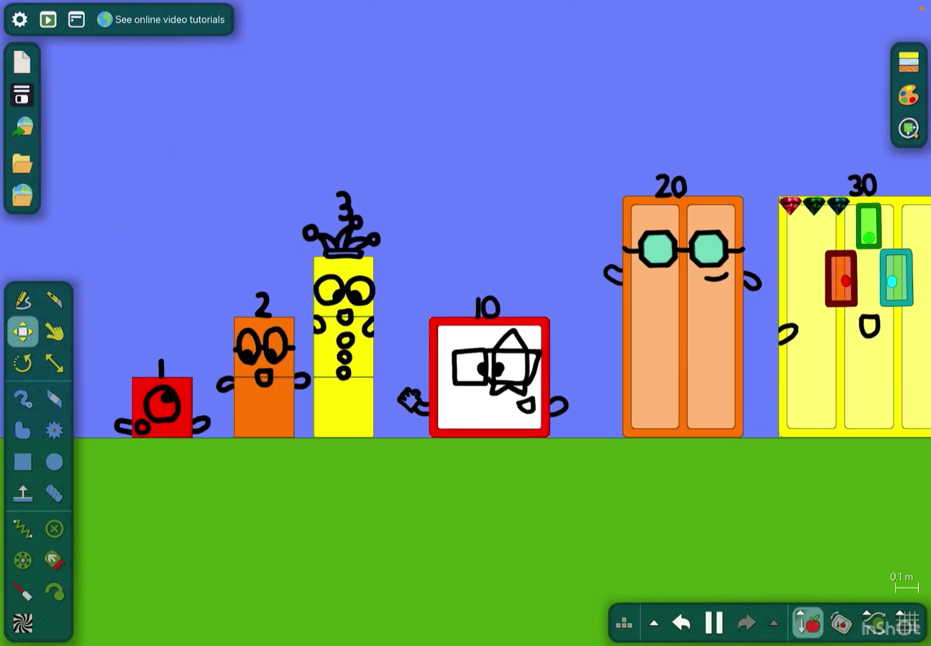
- Pause the simulation and drag block 1210 up and left into the air
left_click(56, 300)
left_click(23, 333)
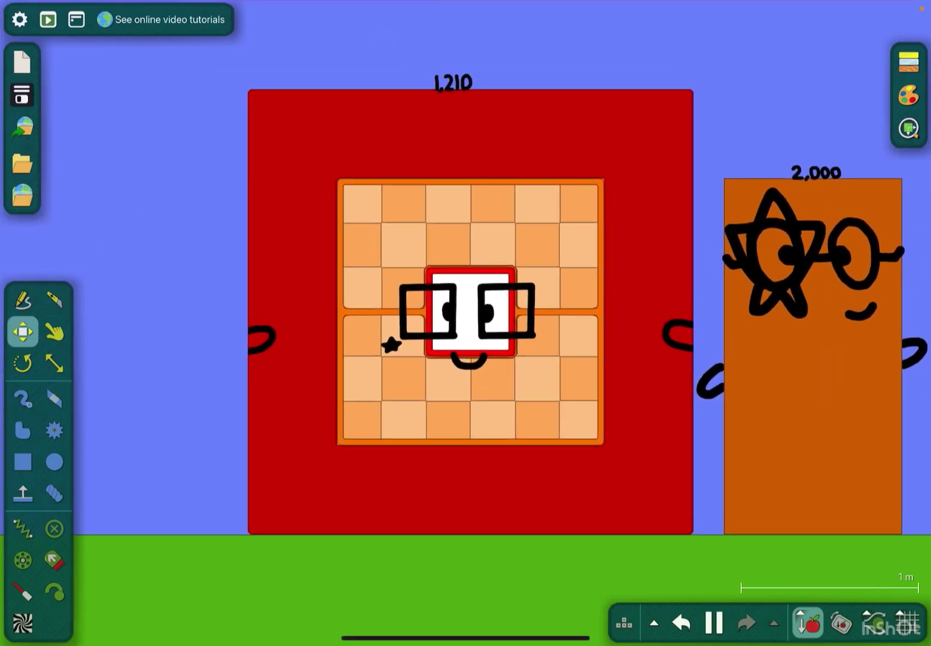
left_click(23, 362)
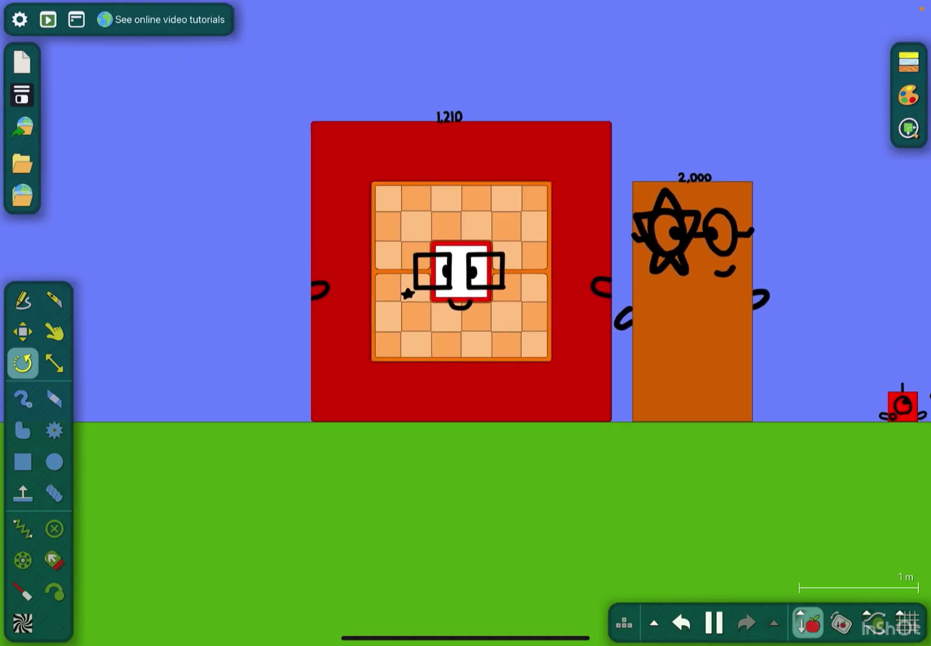
left_click(23, 332)
scroll(370, 337, "up", 3)
left_click(714, 623)
left_click(23, 398)
scroll(509, 233, "down", 3)
left_click_drag(520, 349, 520, 313)
scroll(321, 387, "up", 3)
scroll(321, 386, "up", 2)
scroll(601, 347, "down", 1)
scroll(602, 347, "down", 2)
left_click_drag(645, 170, 591, 34)
- Draw the balloon loop at the end of the black string
key("Escape")
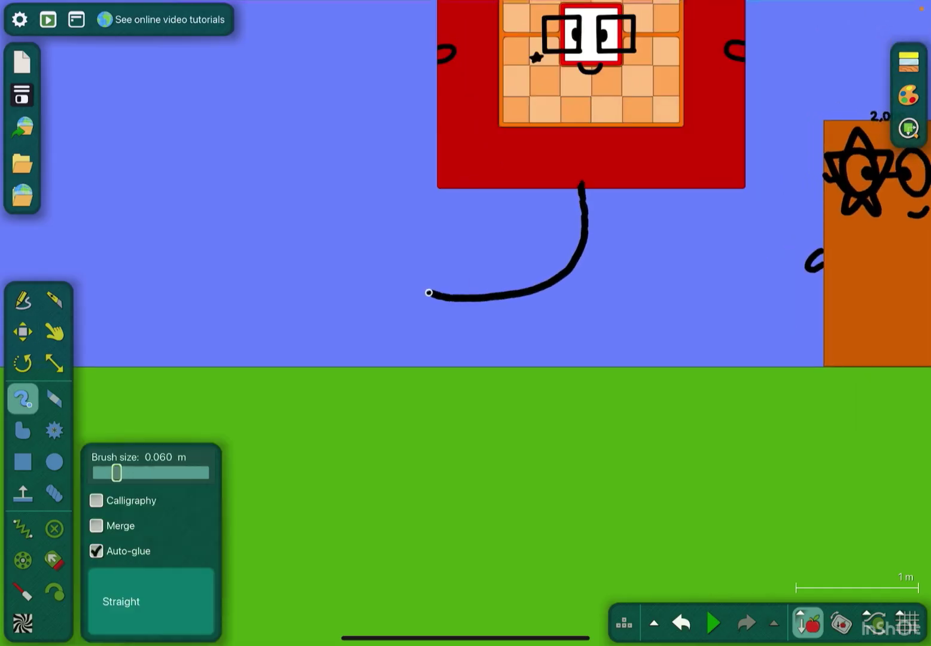
scroll(305, 200, "up", 3)
scroll(305, 200, "up", 3)
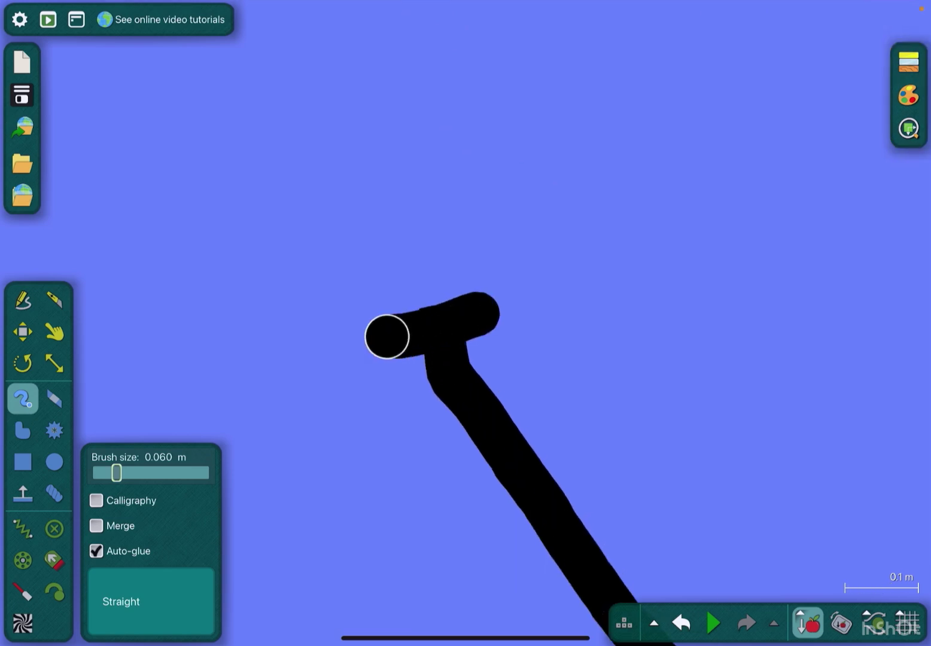
left_click_drag(358, 335, 522, 237)
right_click(518, 240)
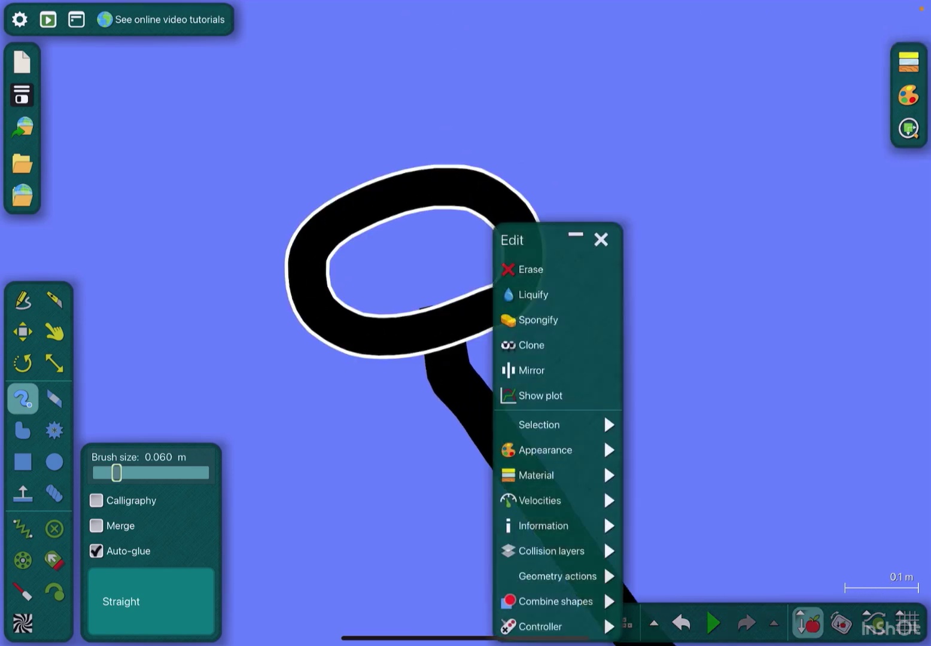
key("Escape")
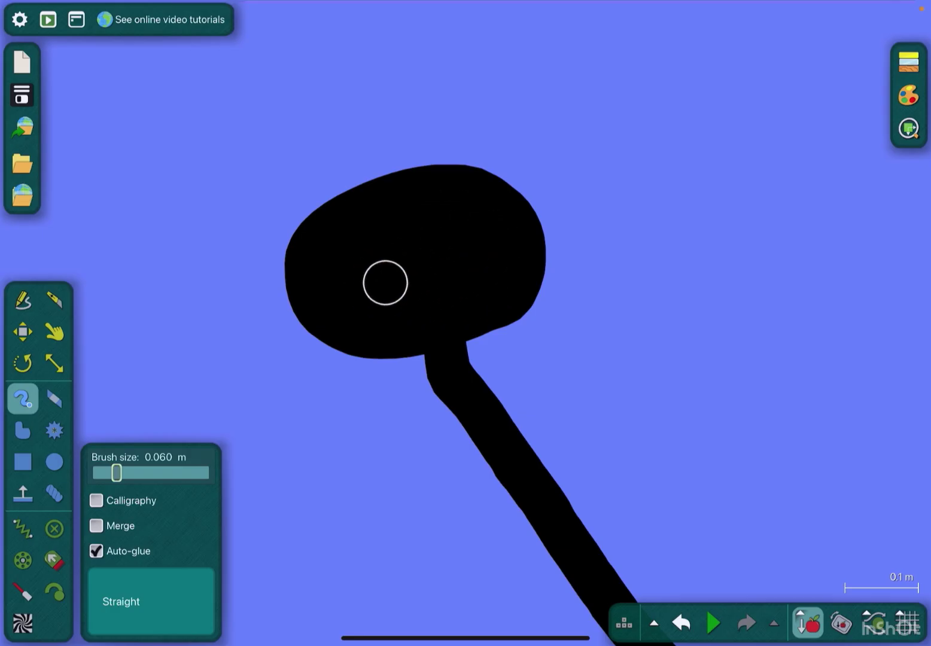
- Fill the balloon loop blue and undo the stray outline stroke
right_click(466, 241)
left_click(522, 450)
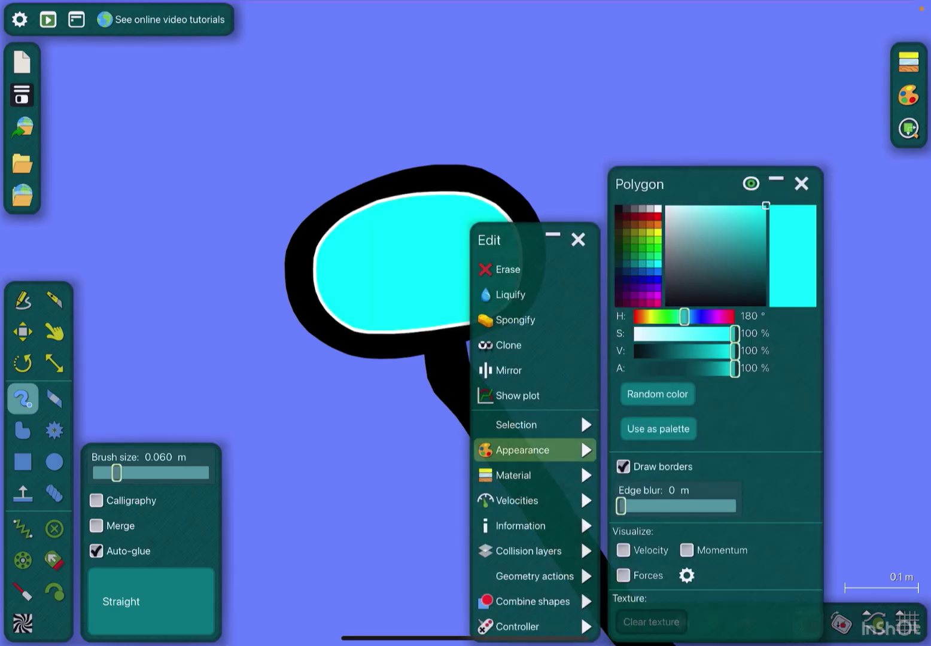
left_click(651, 279)
left_click(22, 332)
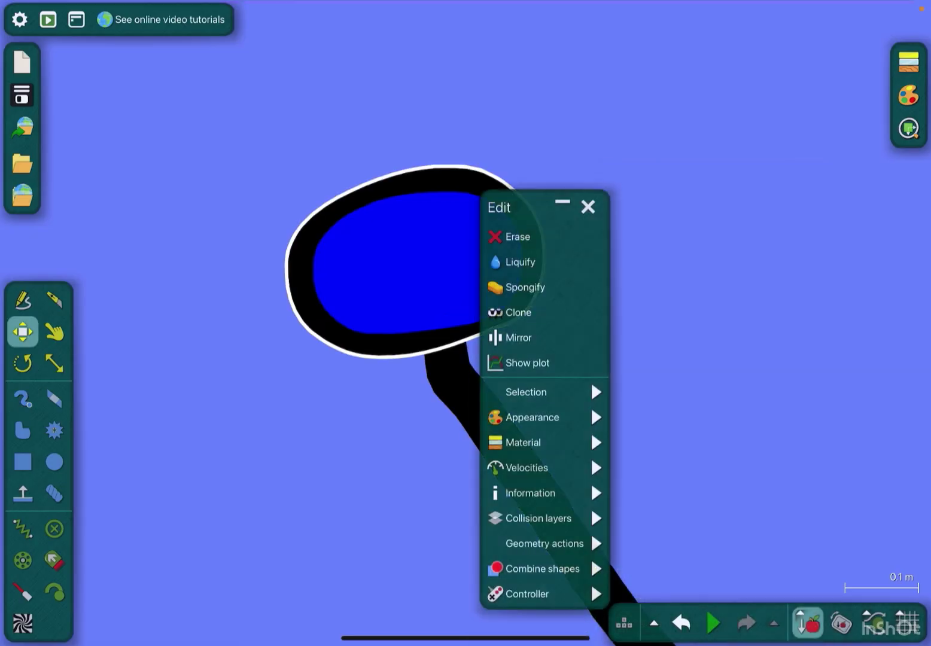
left_click(22, 398)
left_click_drag(309, 231, 517, 195)
key("ctrl+z")
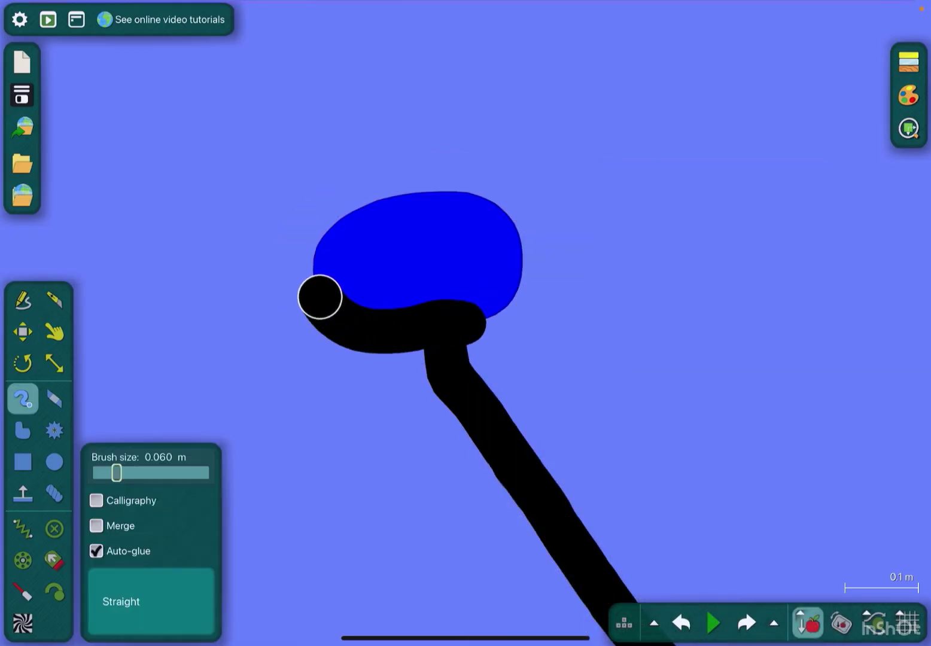
scroll(502, 310, "down", 2)
scroll(502, 310, "down", 4)
scroll(501, 311, "down", 2)
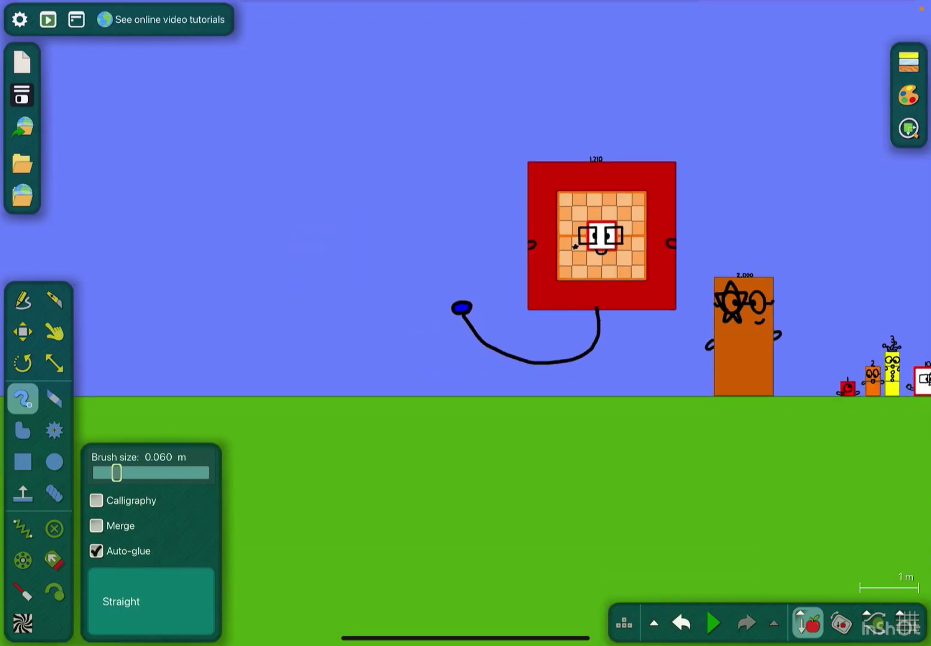
scroll(509, 292, "up", 3)
- Test the scene with a short Play run, then stop to revert
left_click(55, 299)
scroll(509, 292, "down", 1)
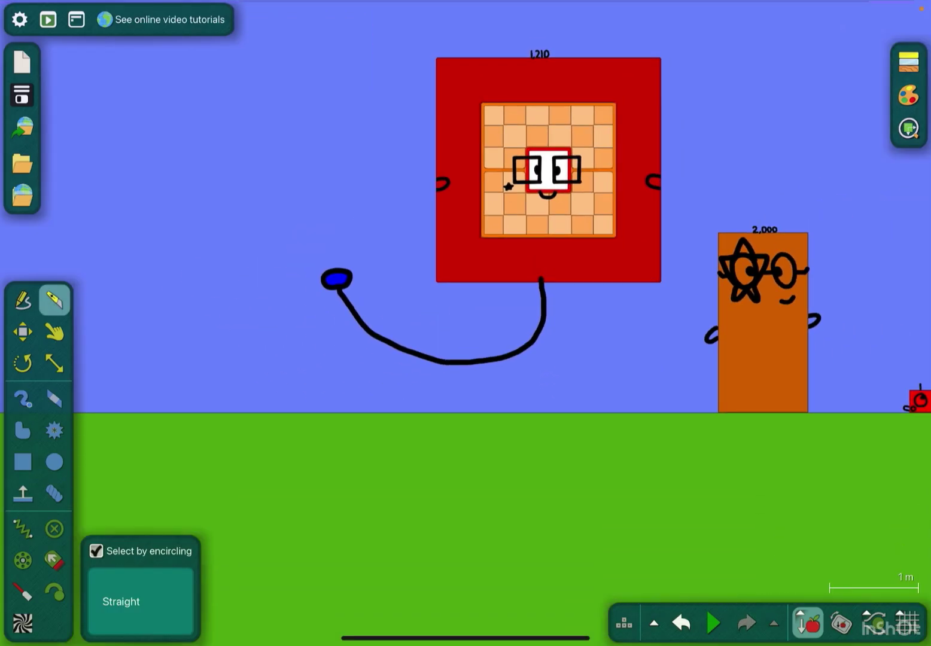
scroll(546, 291, "up", 1)
left_click(23, 332)
scroll(502, 248, "up", 2)
scroll(502, 248, "down", 3)
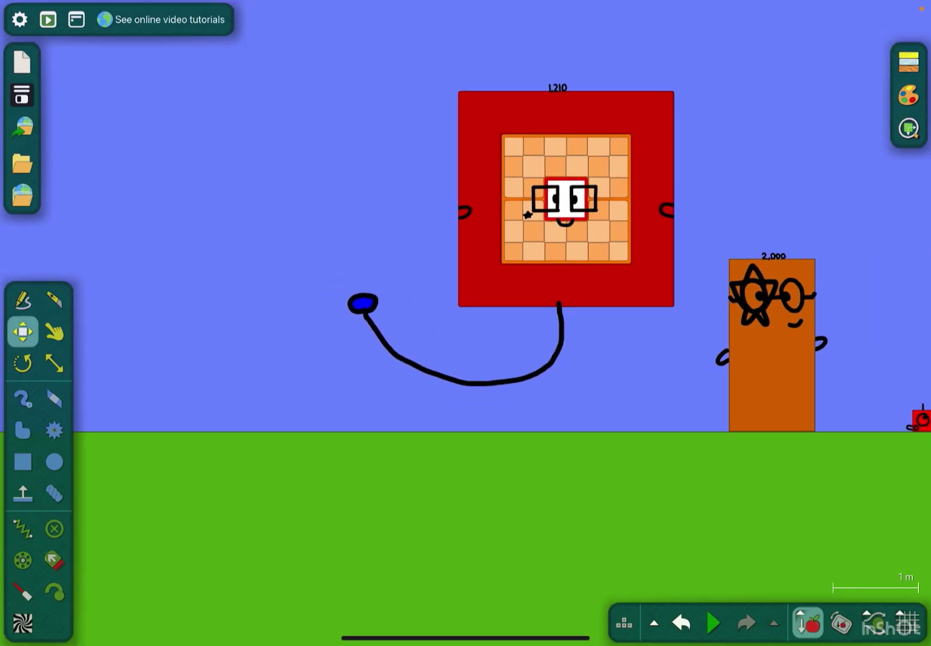
scroll(553, 291, "up", 1)
scroll(553, 291, "up", 1)
left_click(714, 622)
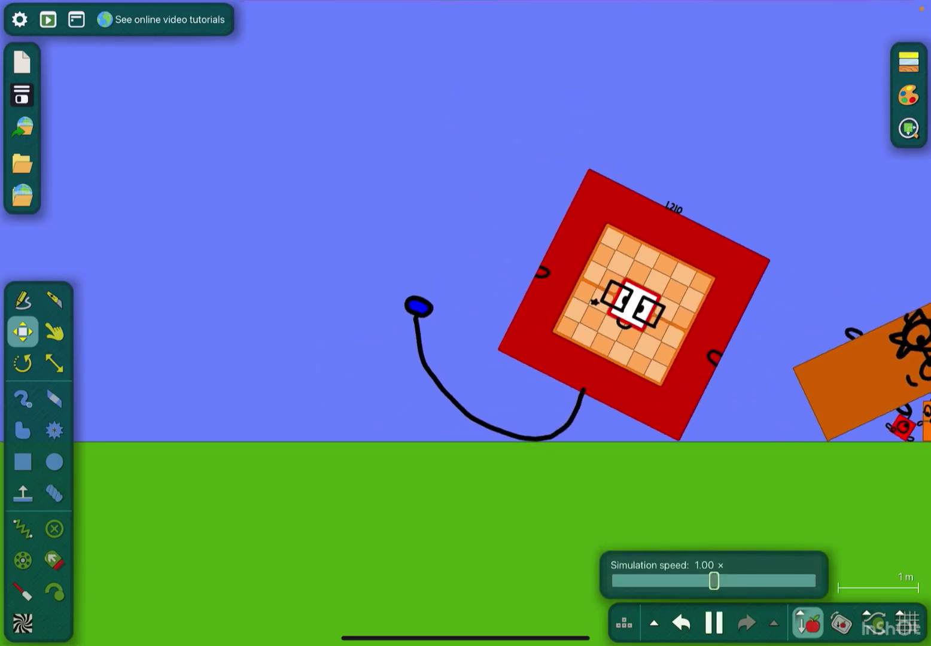
left_click(682, 623)
- Erase the drawn black string, leaving the blue balloon unattached
right_click(565, 231)
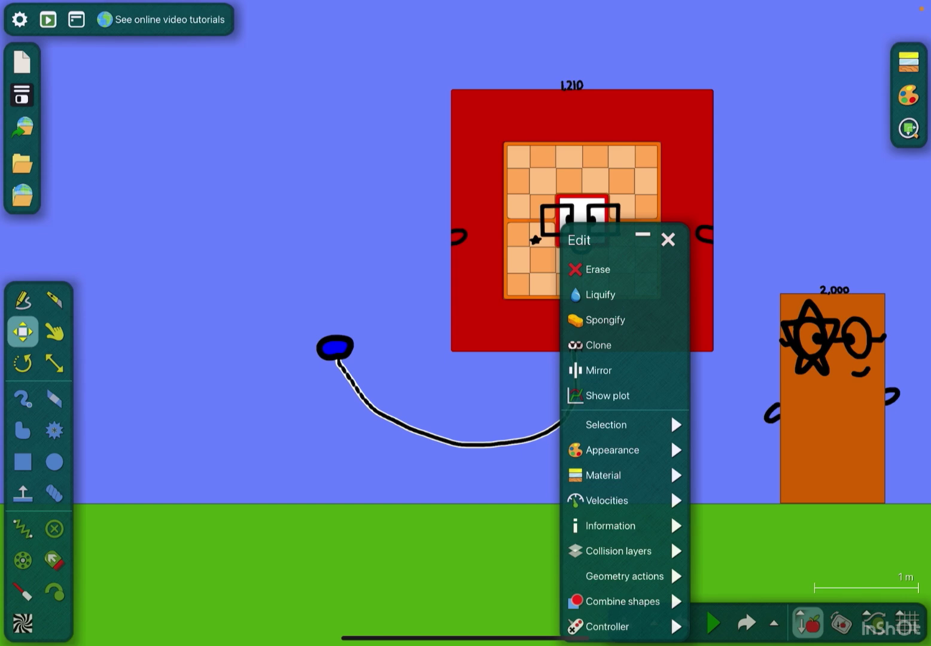
left_click(598, 269)
scroll(464, 476, "up", 5)
left_click(55, 494)
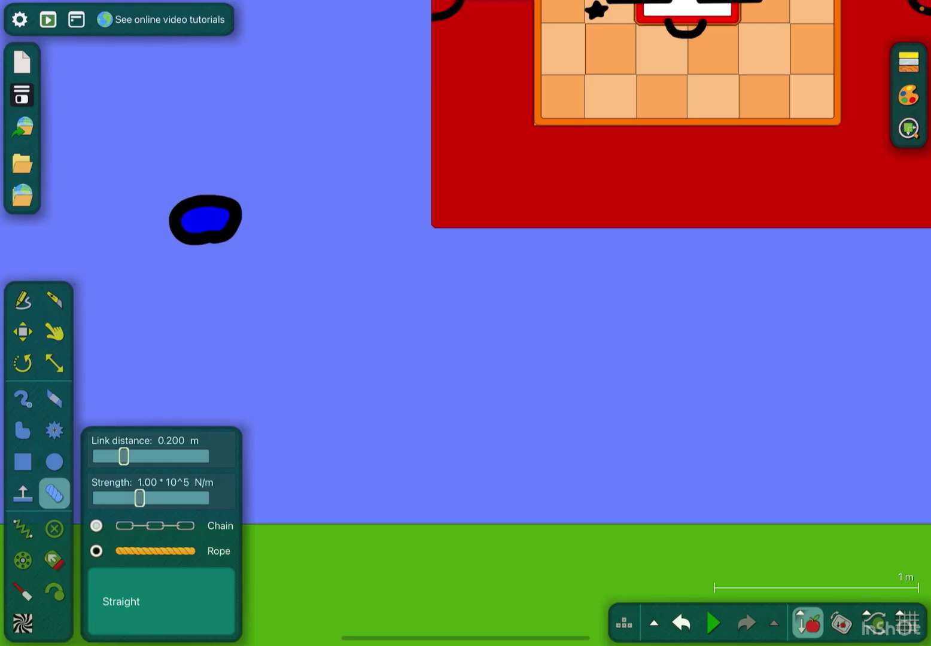
- Run the scene with a 2.60 m rope tying the blue balloon to block 1210
left_click(909, 96)
left_click(864, 66)
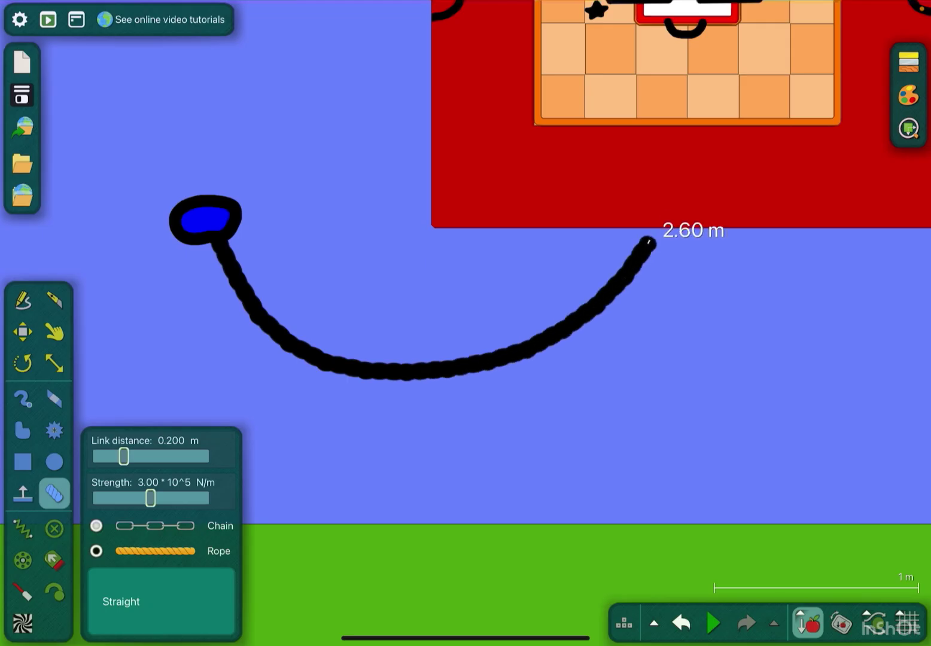
left_click(714, 623)
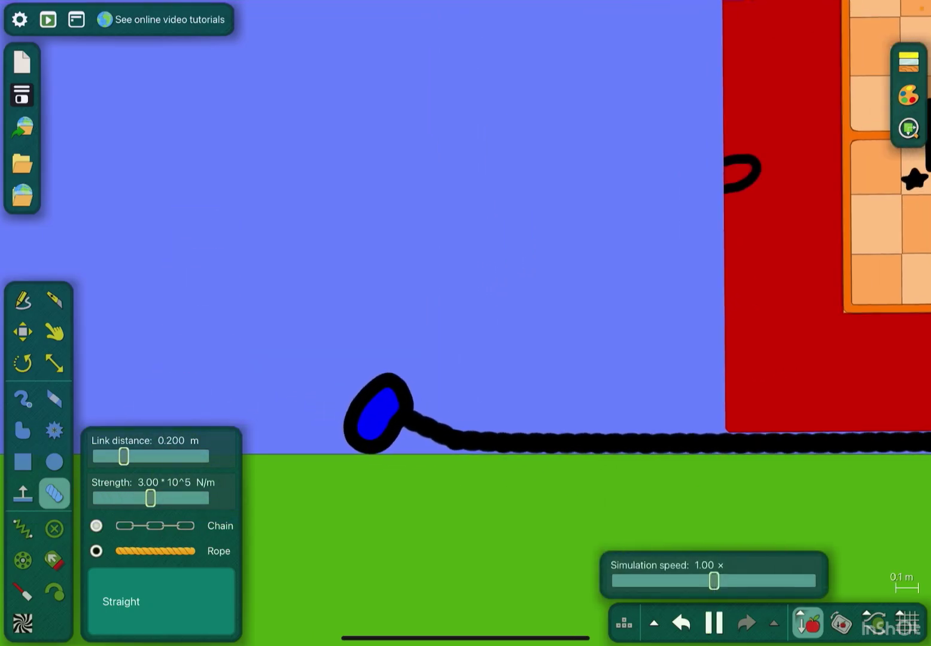
key("m")
scroll(393, 408, "up", 5)
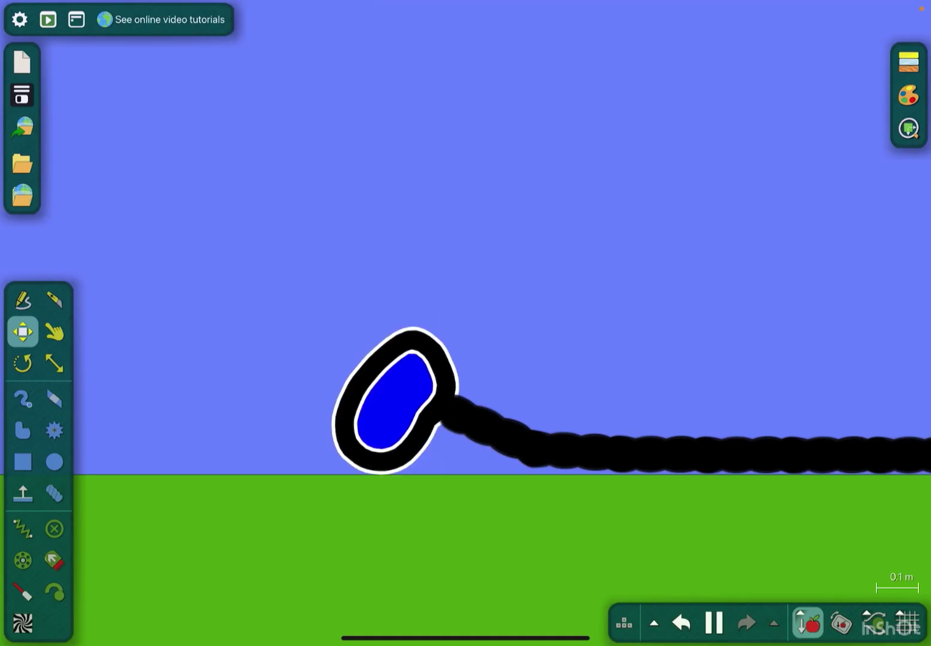
key("s")
- Enlarge the blue balloon about 2.7 times and lift it slightly off the ground
left_click_drag(461, 401, 567, 437)
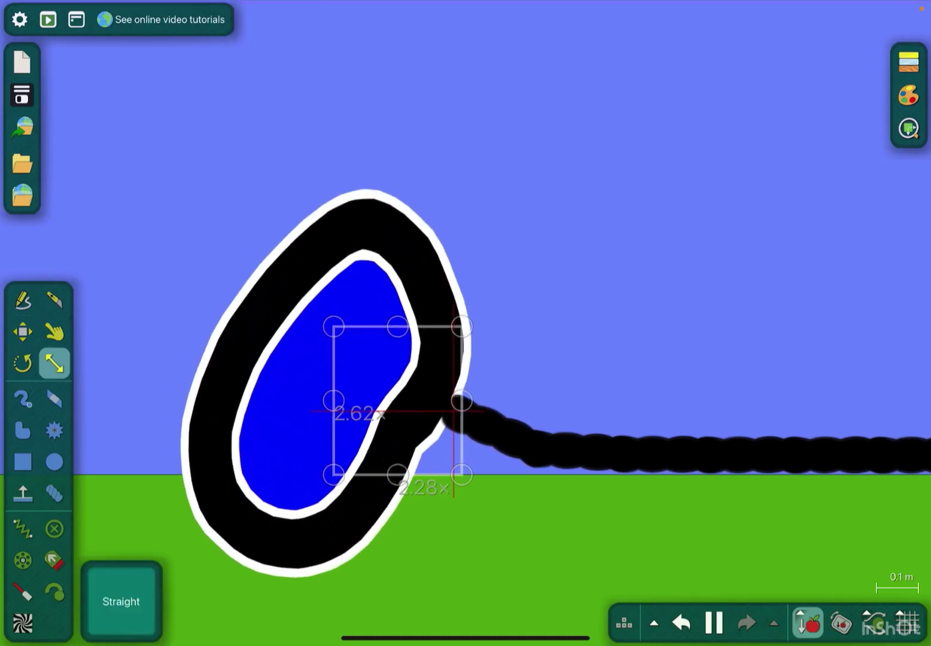
scroll(466, 327, "down", 5)
key("d")
scroll(466, 291, "up", 3)
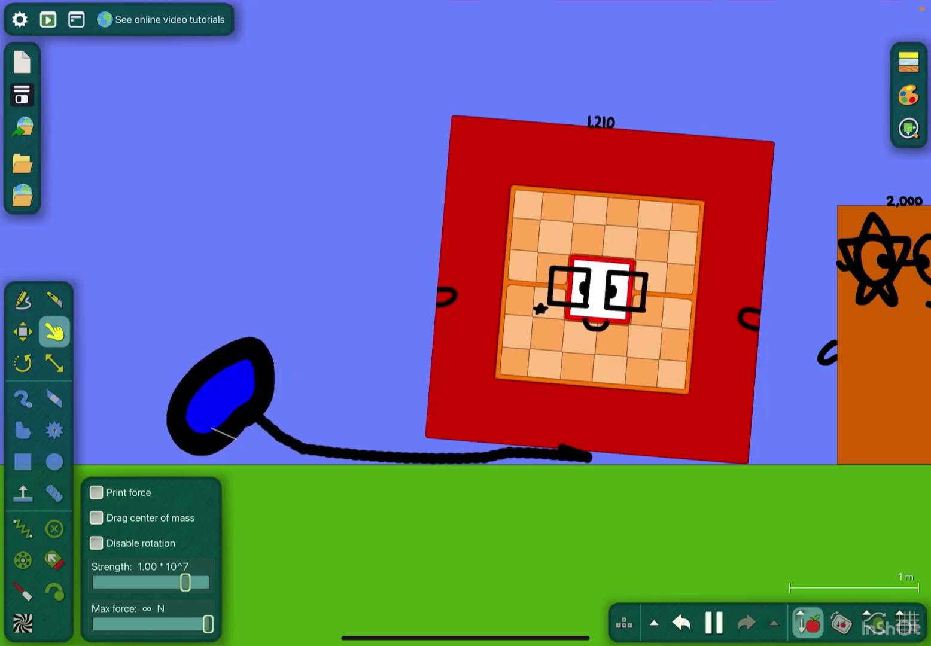
scroll(466, 291, "up", 1)
key("m")
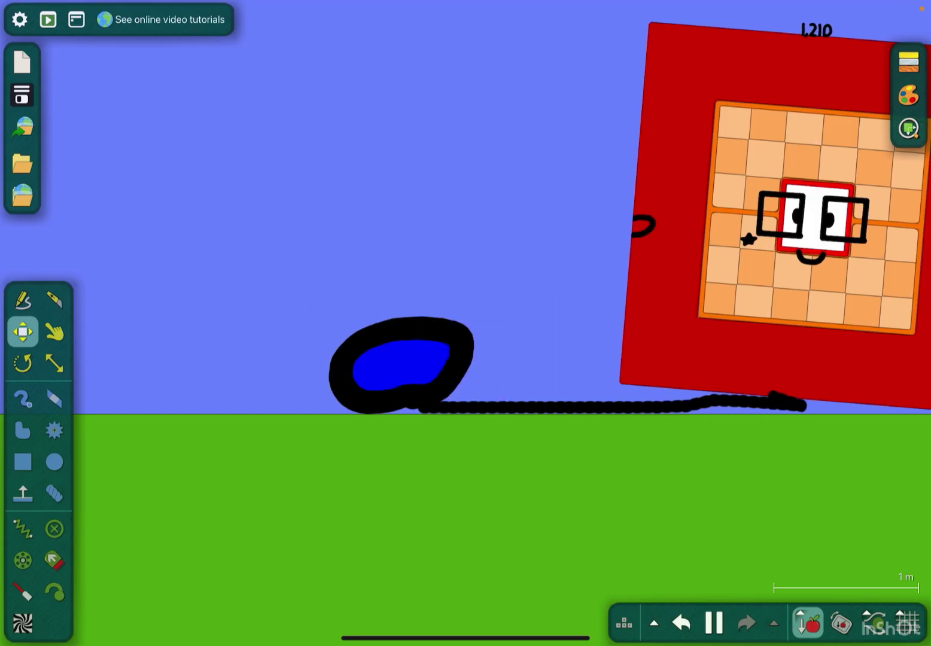
scroll(390, 369, "up", 5)
scroll(429, 387, "down", 5)
left_click(714, 623)
left_click_drag(422, 375, 423, 349)
key("Escape")
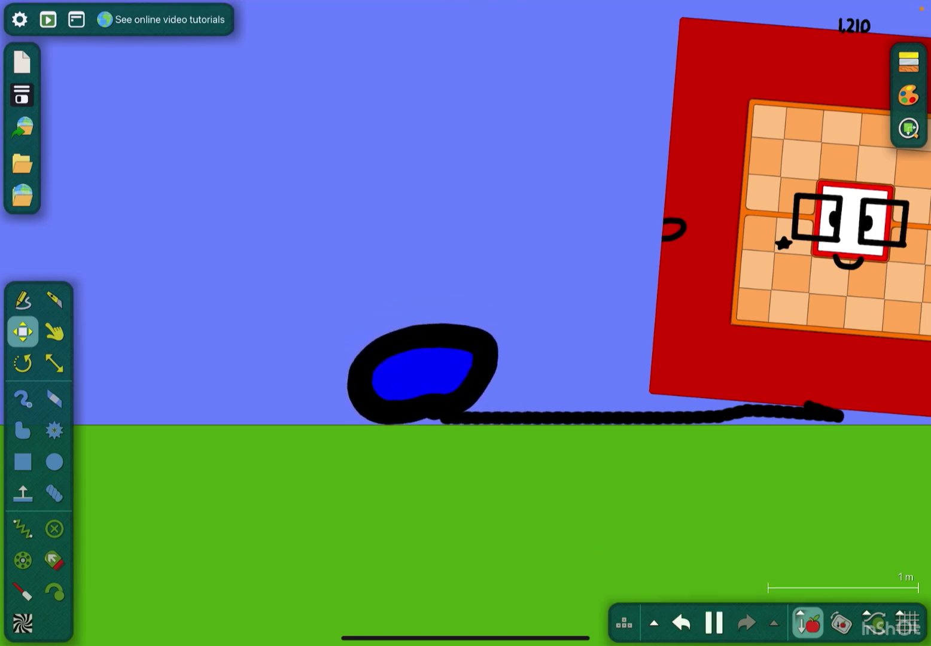
scroll(342, 249, "up", 2)
- Test the balloon in a short simulation run, then stop it
left_click(713, 624)
left_click(55, 332)
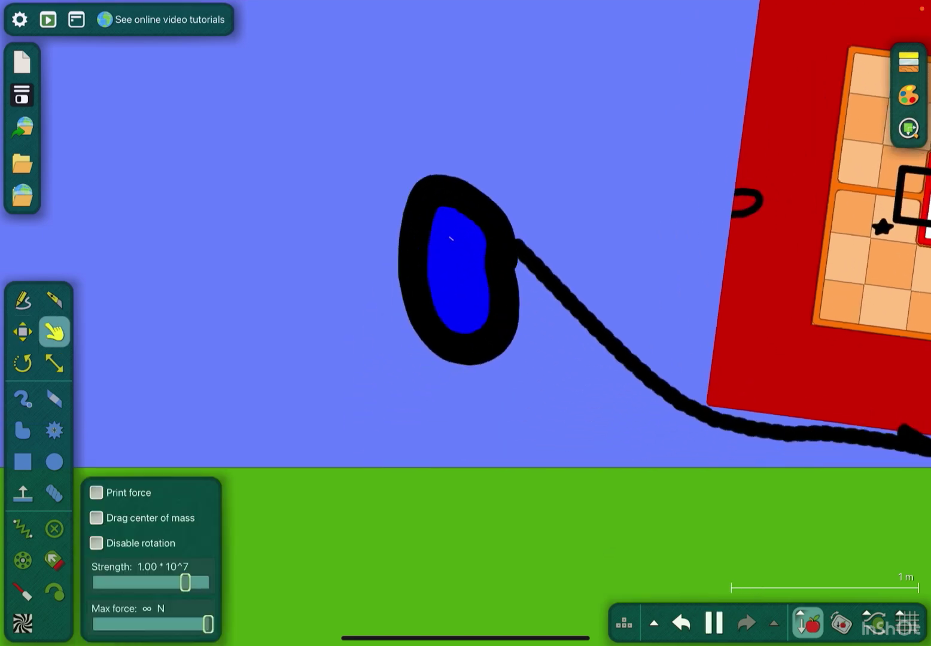
left_click(713, 622)
left_click(23, 333)
- Stretch the balloon to about four times its size and run so it lifts 1210
left_click(501, 255)
left_click(55, 364)
scroll(512, 422, "down", 3)
left_click_drag(514, 328, 386, 349)
mouse_move(460, 398)
left_mouse_down()
mouse_move(296, 454)
mouse_move(197, 475)
left_mouse_up()
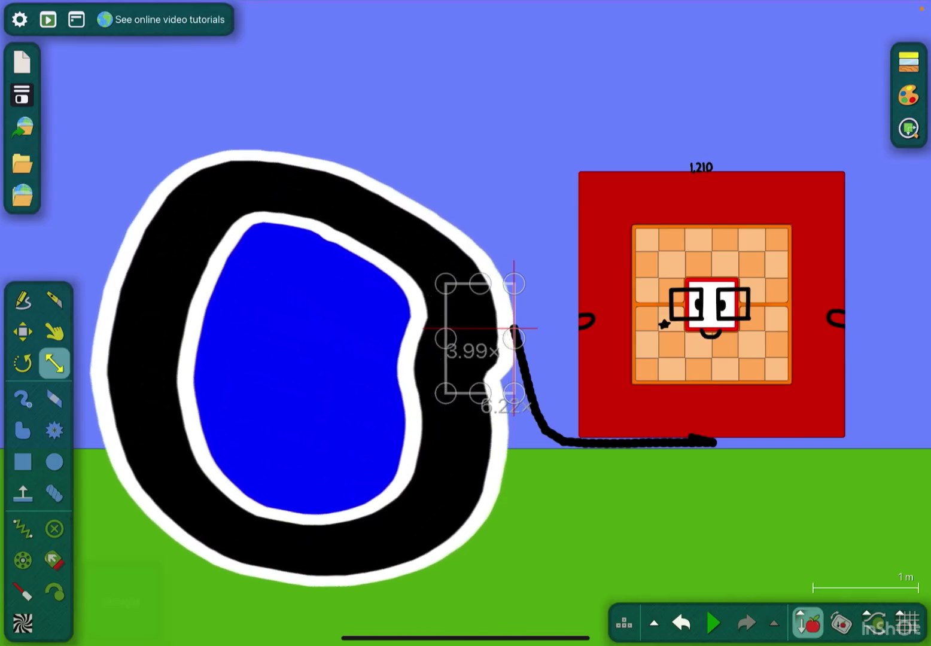
scroll(419, 275, "down", 3)
scroll(419, 275, "down", 1)
scroll(419, 275, "down", 1)
left_click(714, 622)
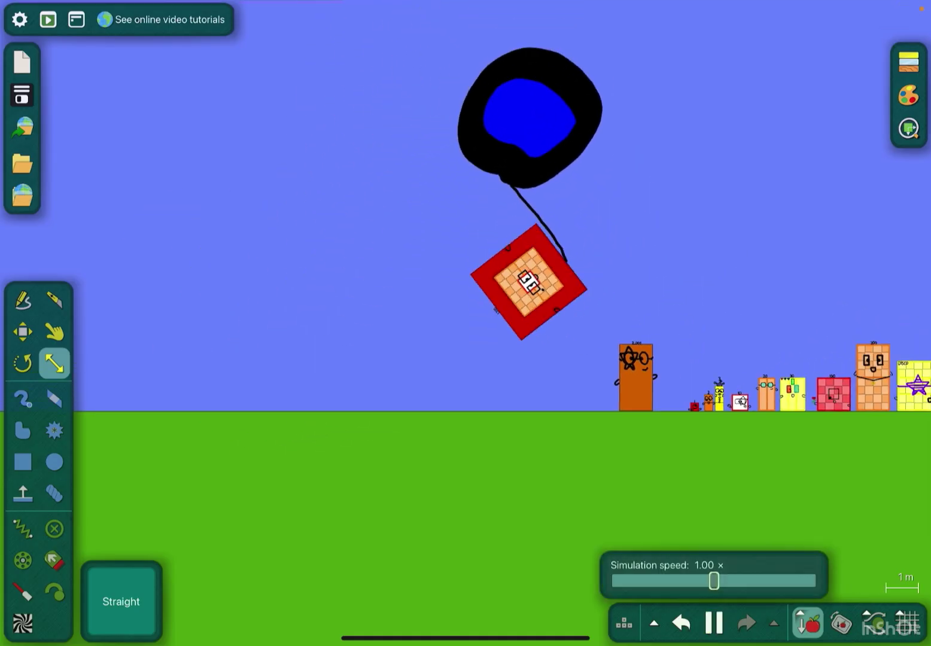
- Let the balloon fly with 1210, then pause the simulation
left_click(576, 233)
left_click(55, 333)
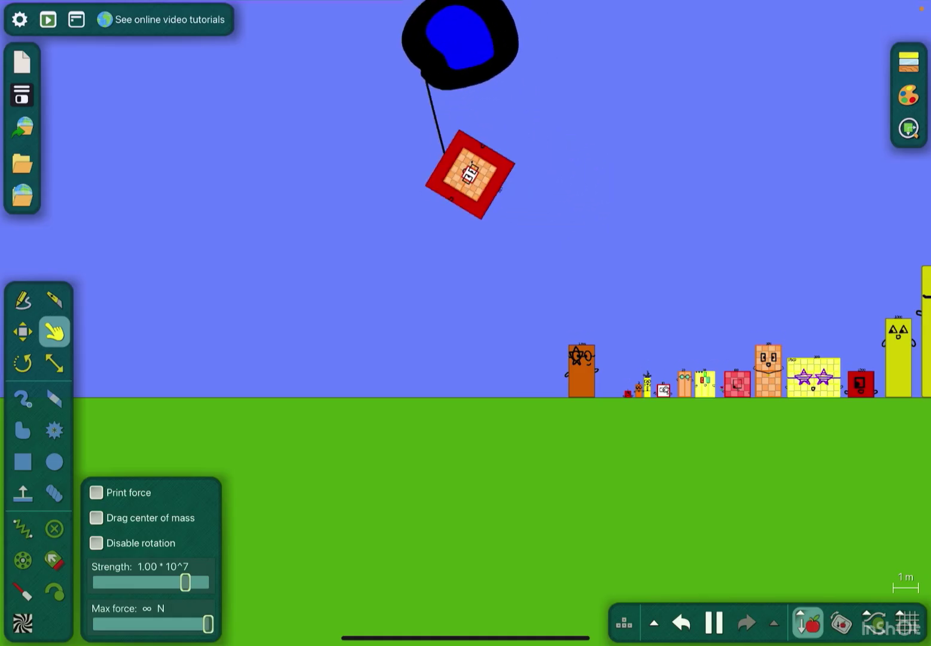
scroll(520, 513, "down", 3)
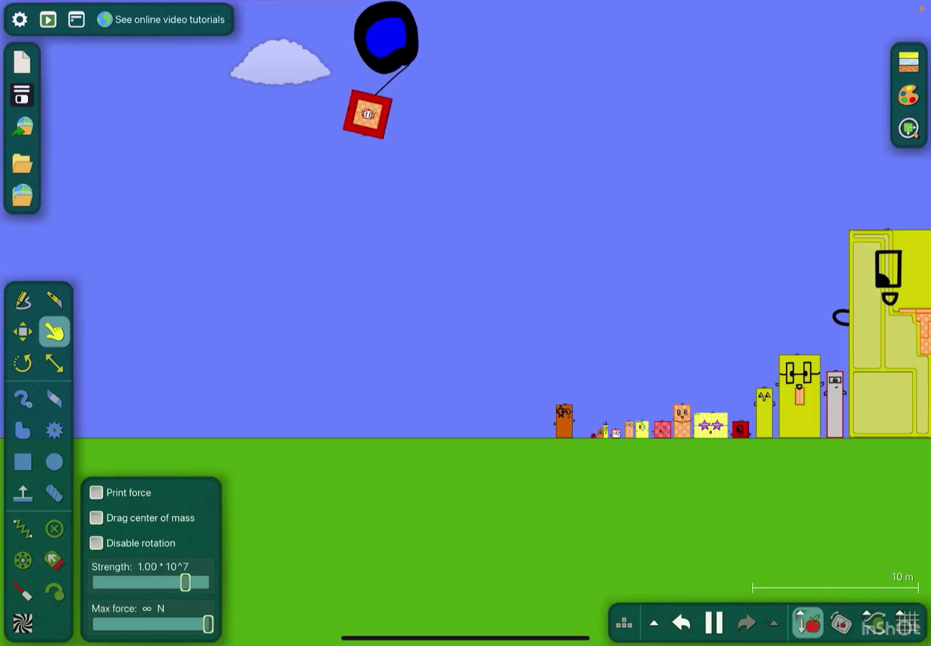
left_click(714, 623)
scroll(432, 349, "up", 3)
left_click(23, 333)
scroll(602, 346, "up", 2)
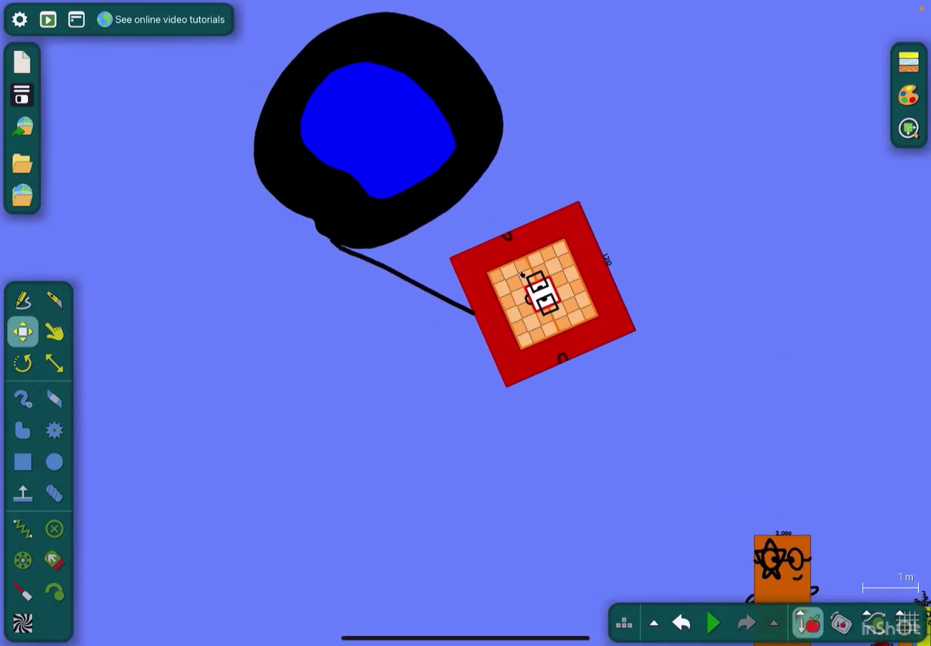
scroll(469, 224, "down", 1)
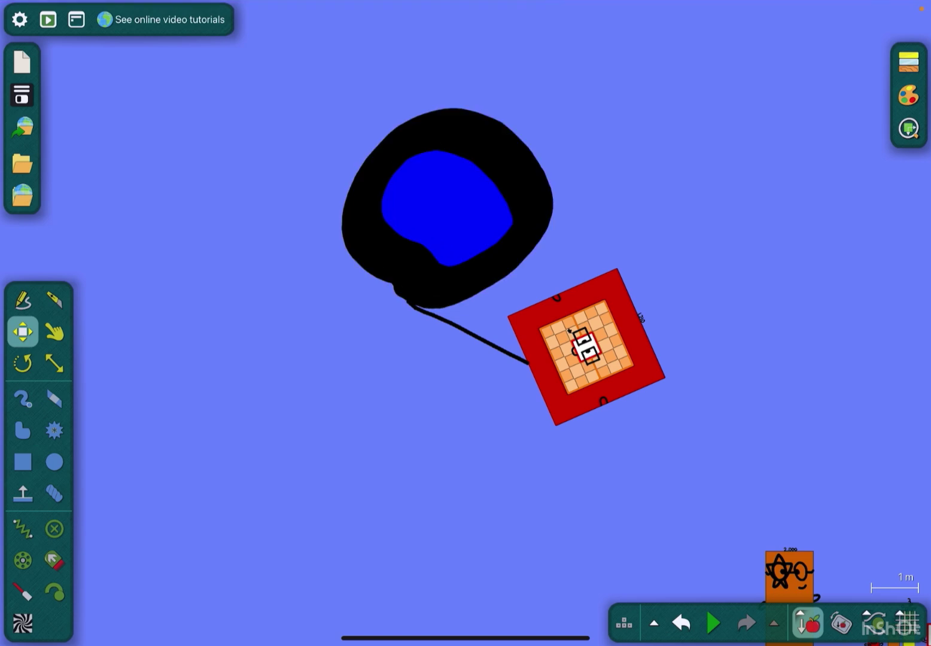
scroll(448, 219, "up", 3)
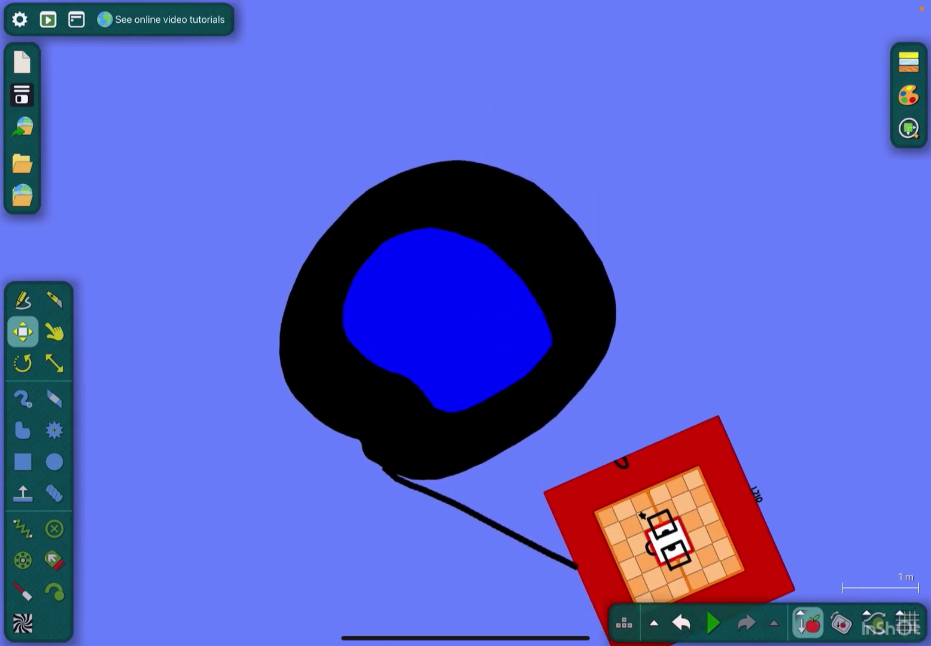
- Enlarge the balloon about 1.8 times and test-run it before reverting
left_click(452, 320)
left_click(55, 363)
scroll(467, 322, "down", 3)
left_click_drag(568, 315, 698, 182)
left_click(713, 623)
scroll(467, 322, "down", 3)
left_click(681, 624)
scroll(465, 322, "down", 3)
- Move the balloon toward the ground, then drag it around the sky live
left_click(23, 332)
mouse_move(572, 313)
left_mouse_down()
mouse_move(416, 313)
mouse_move(338, 354)
left_mouse_up()
scroll(466, 324, "down", 1)
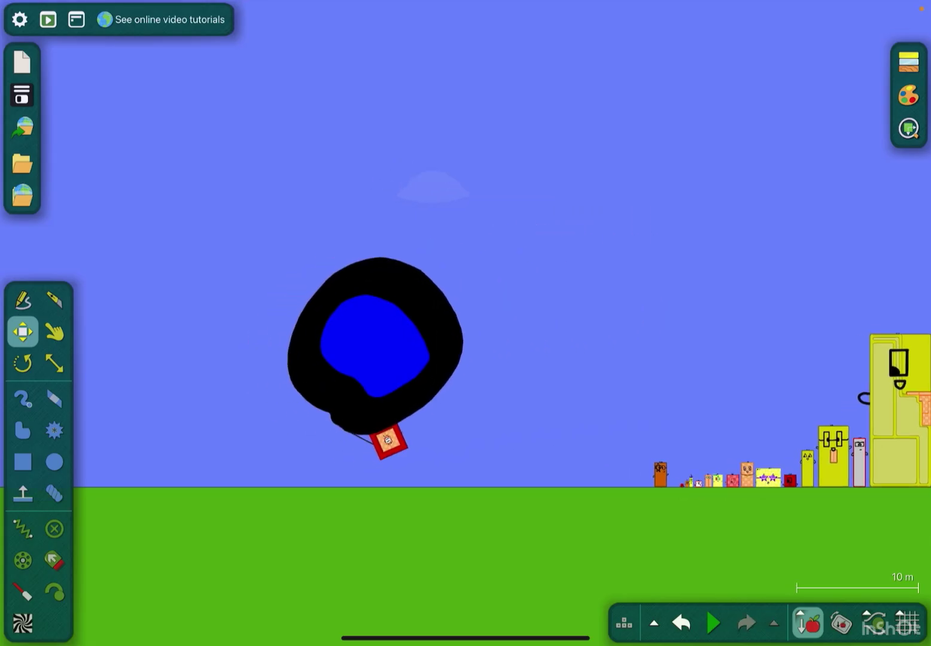
left_click(55, 333)
left_click(713, 623)
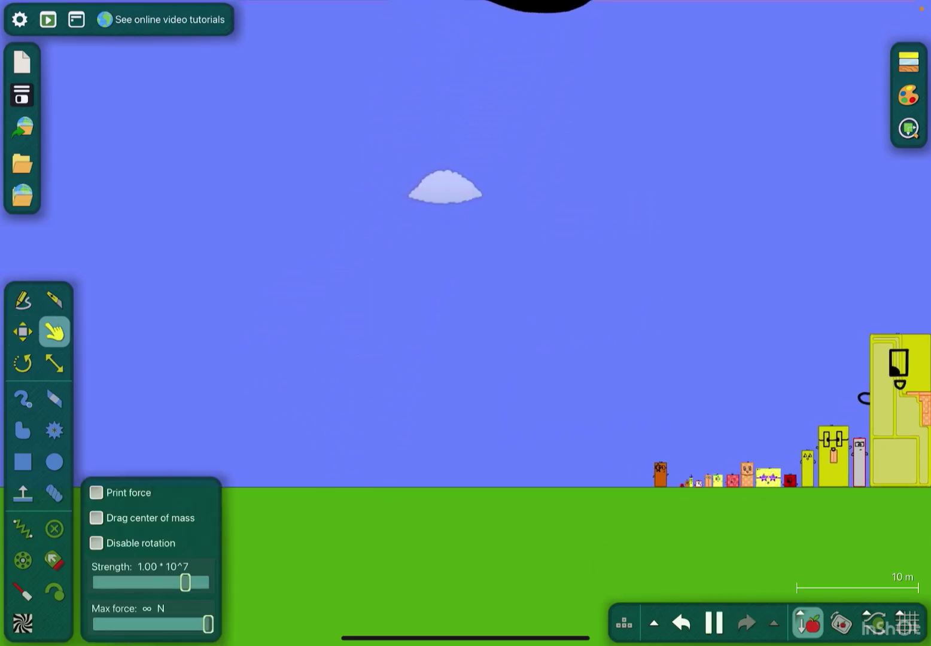
scroll(466, 324, "down", 2)
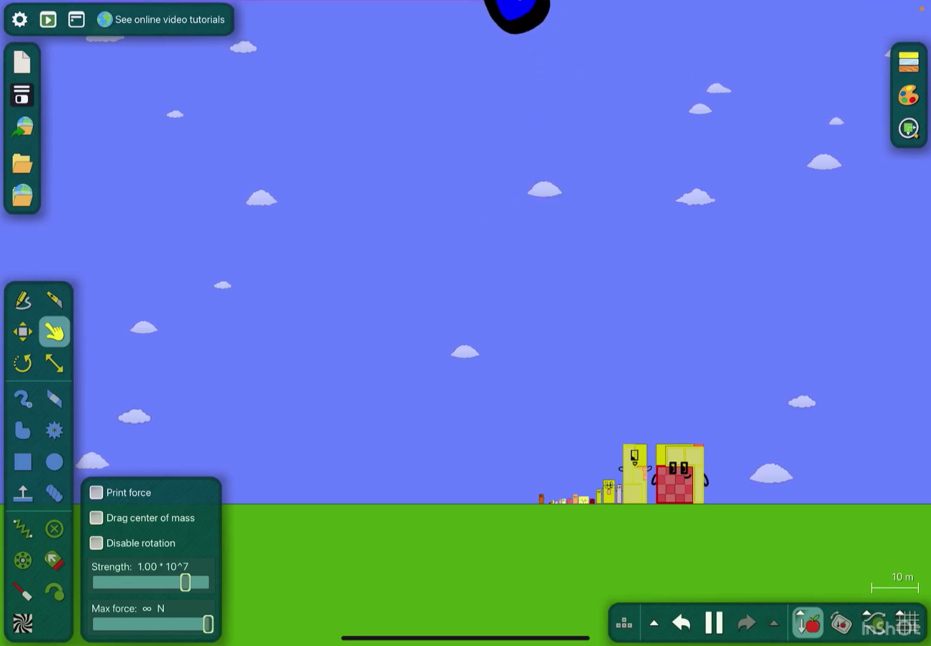
mouse_move(568, 25)
left_mouse_down()
mouse_move(487, 36)
mouse_move(425, 119)
mouse_move(444, 103)
left_mouse_up()
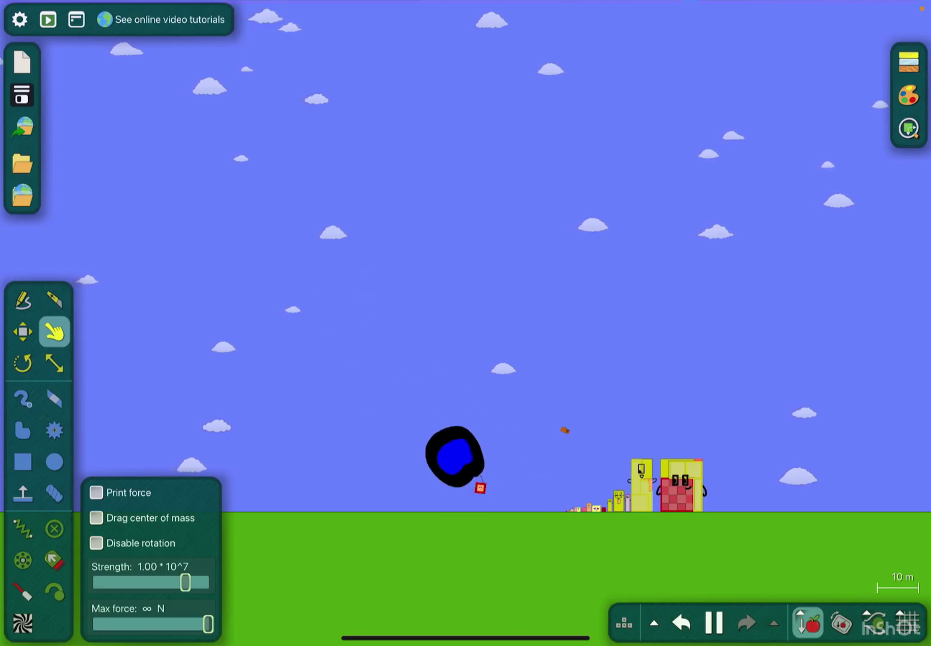
left_click_drag(480, 485, 334, 191)
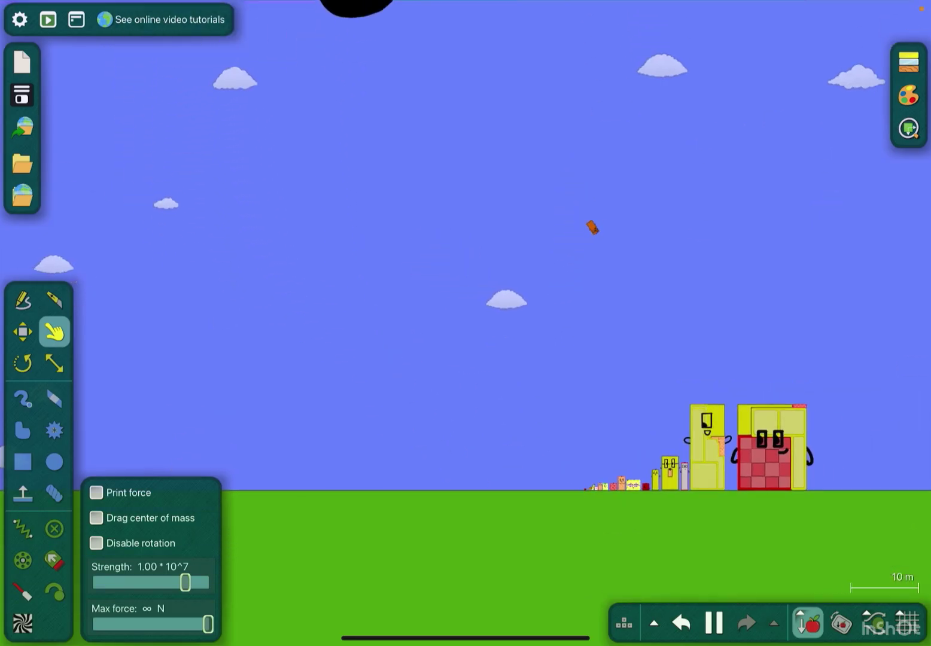
mouse_move(390, 243)
left_mouse_down()
mouse_move(530, 210)
mouse_move(454, 297)
mouse_move(444, 491)
left_mouse_up()
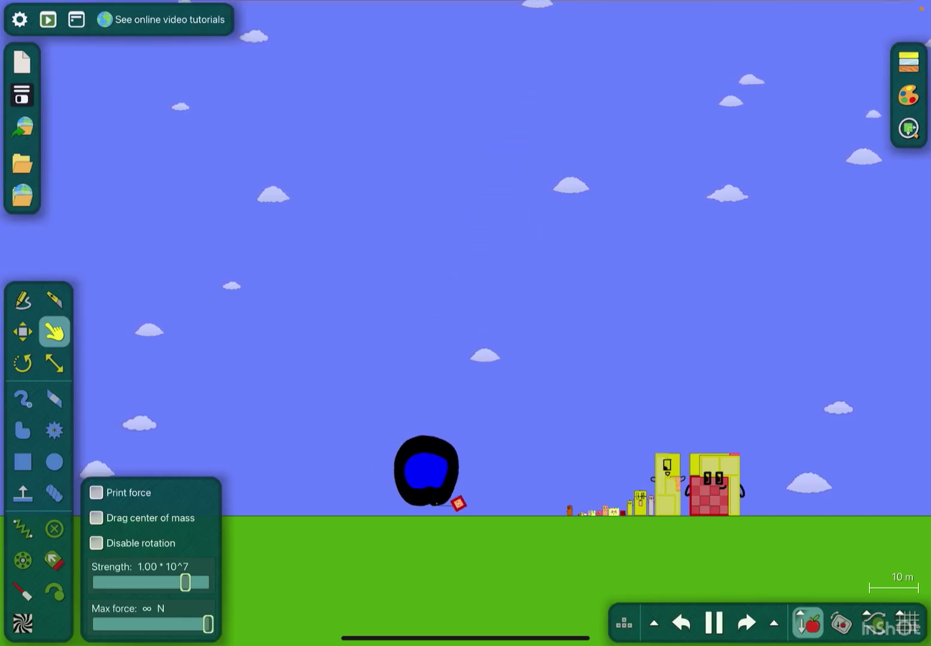
scroll(465, 364, "up", 3)
left_click(22, 333)
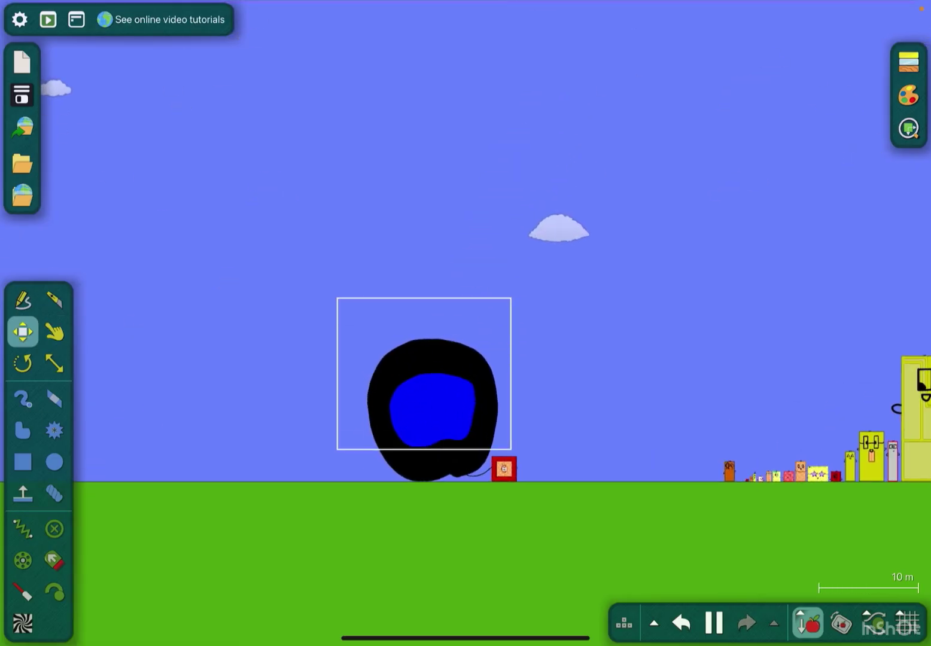
scroll(447, 422, "up", 3)
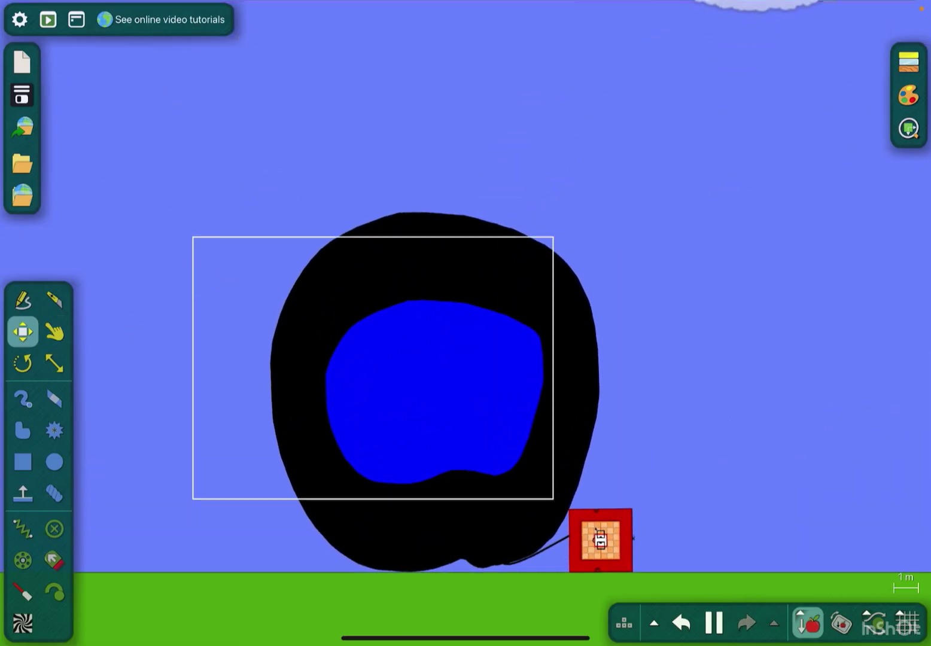
- Lower the balloon's density to the minimum in its Material settings
left_click(714, 623)
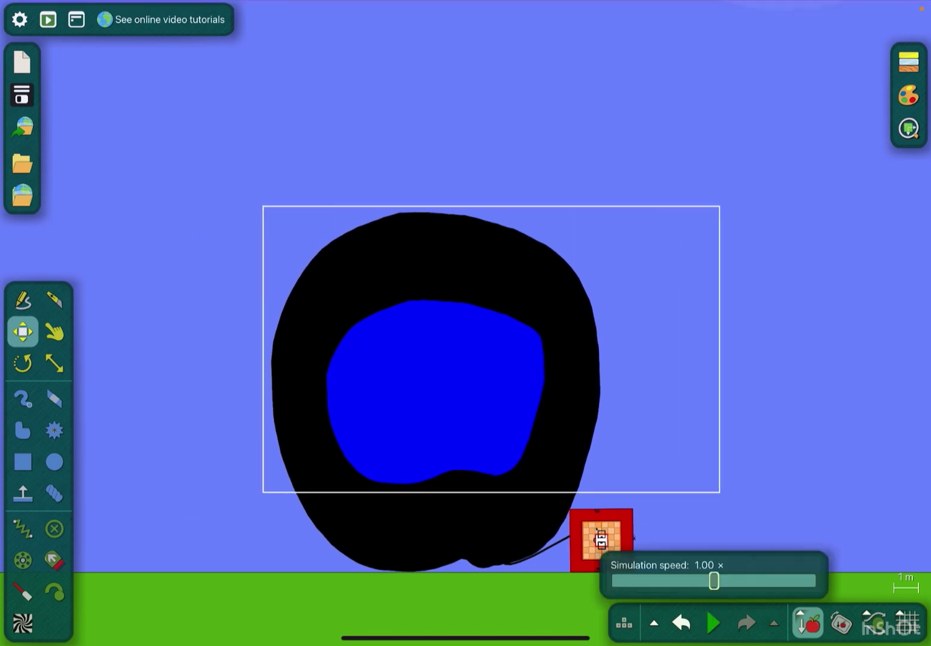
left_click_drag(262, 206, 722, 494)
right_click(559, 253)
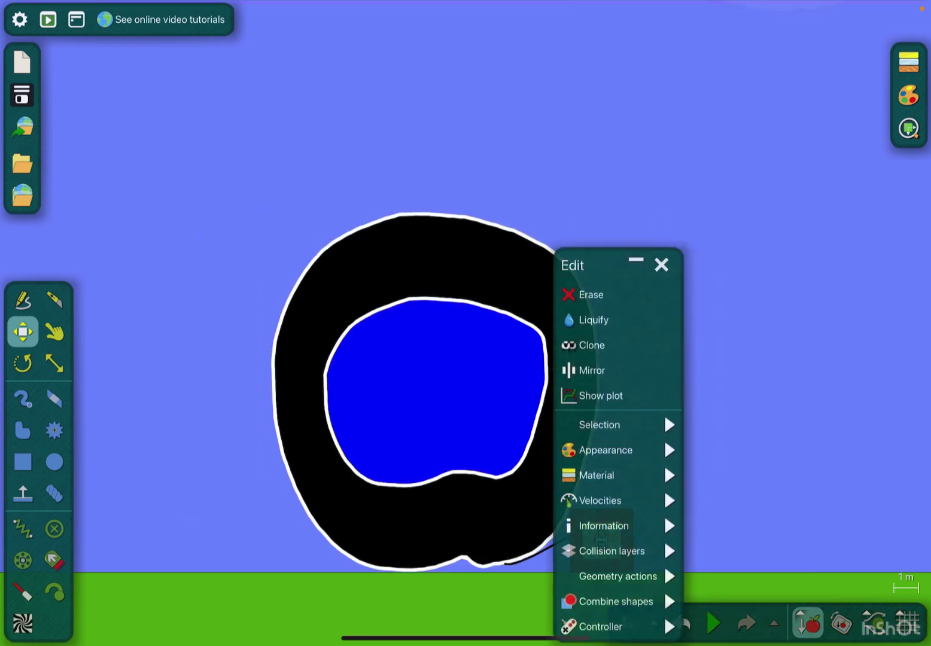
left_click(606, 451)
left_click(597, 475)
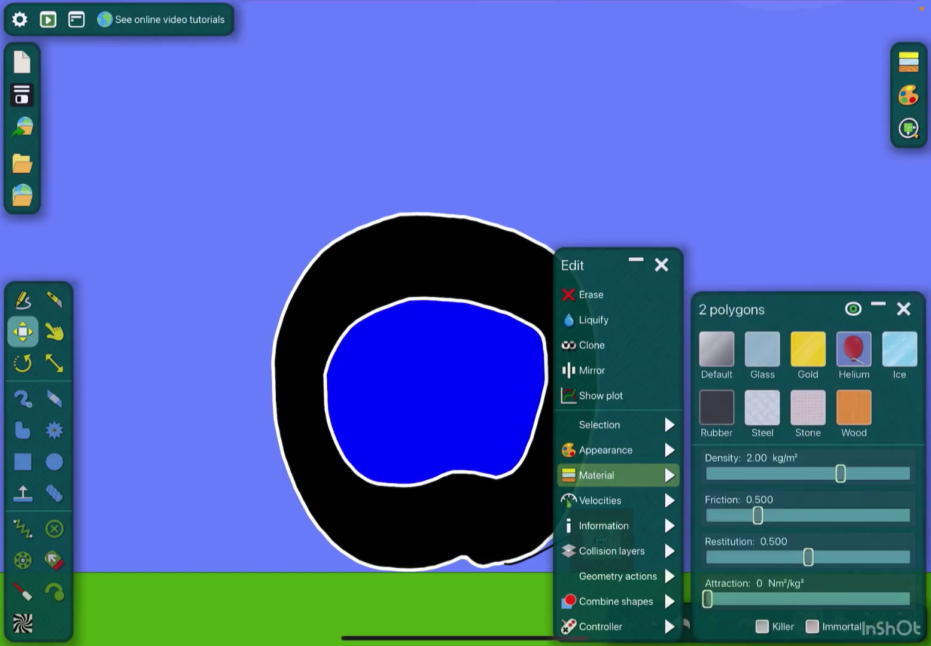
left_click_drag(841, 475, 707, 474)
left_click(771, 182)
- Run the simulation so the lighter balloon hoists 1210, then reopen its options
left_click(713, 623)
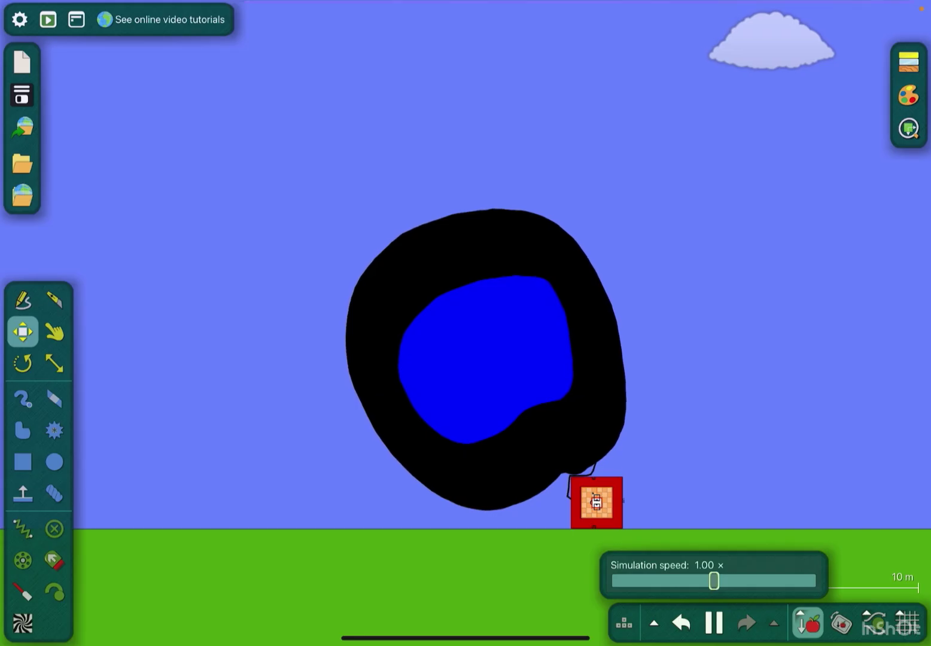
left_click(54, 332)
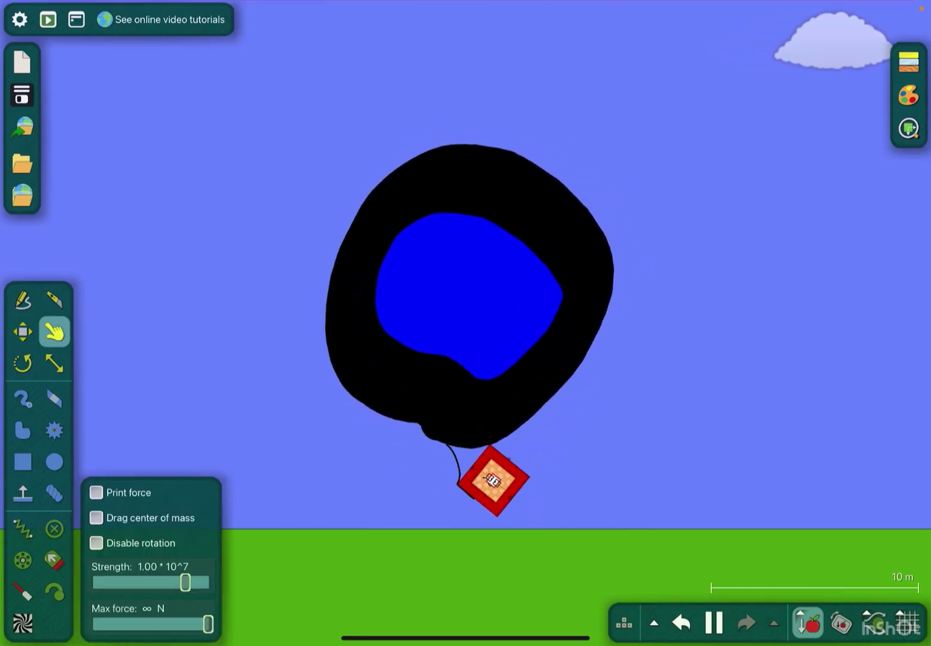
left_click(23, 333)
left_click(284, 379)
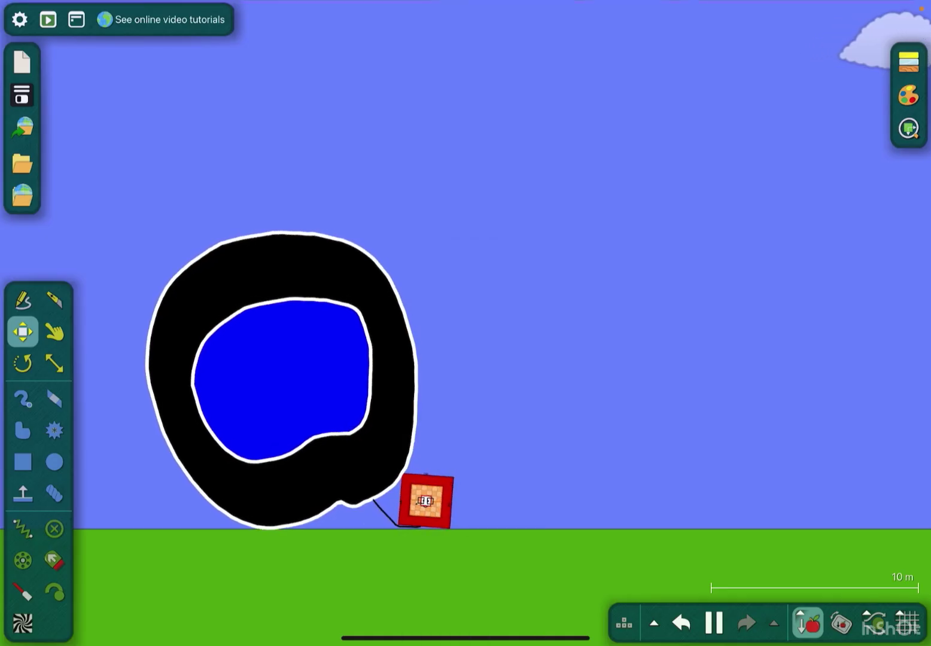
right_click(428, 500)
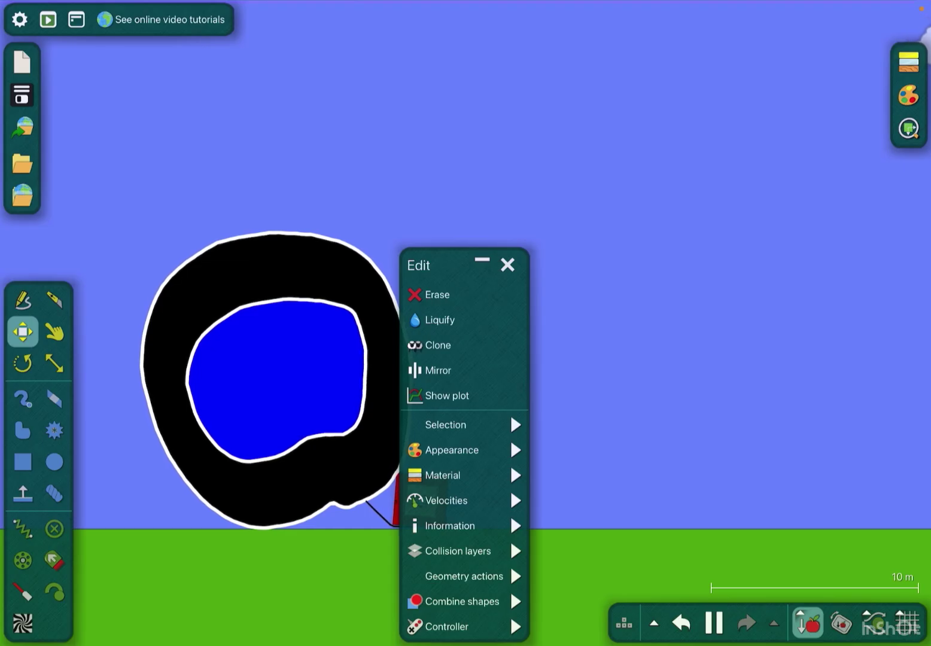
- Switch the balloon's material to Helium, let it lift 1210, then undo the run
left_click(513, 475)
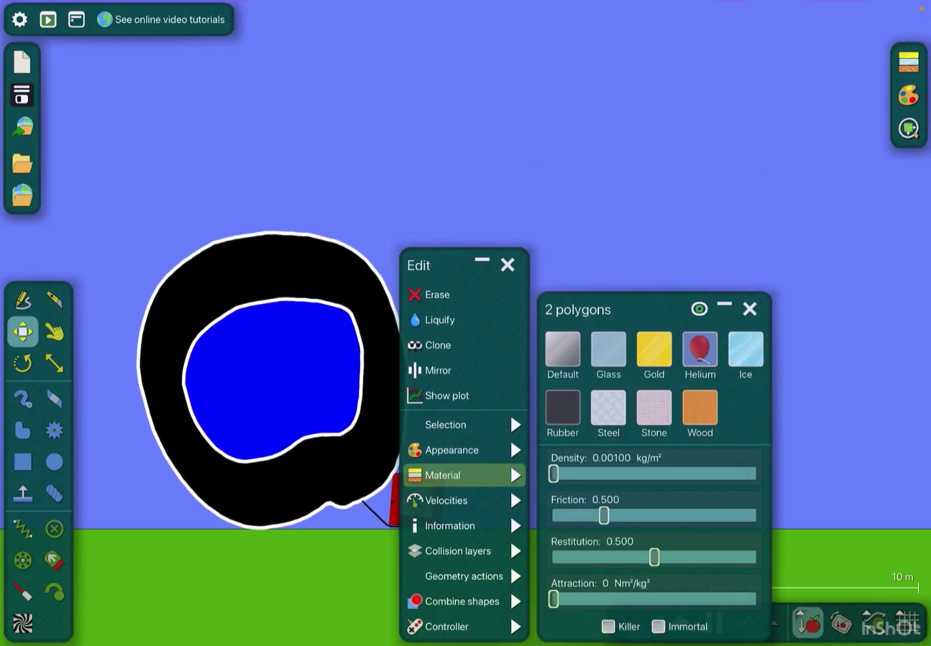
left_click(700, 350)
left_click(655, 182)
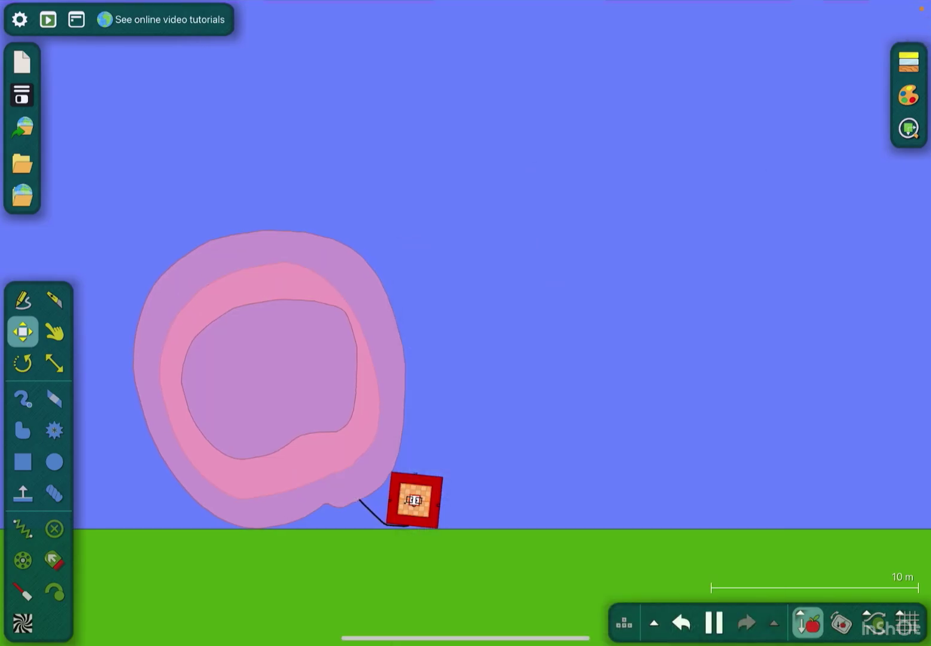
left_click(54, 333)
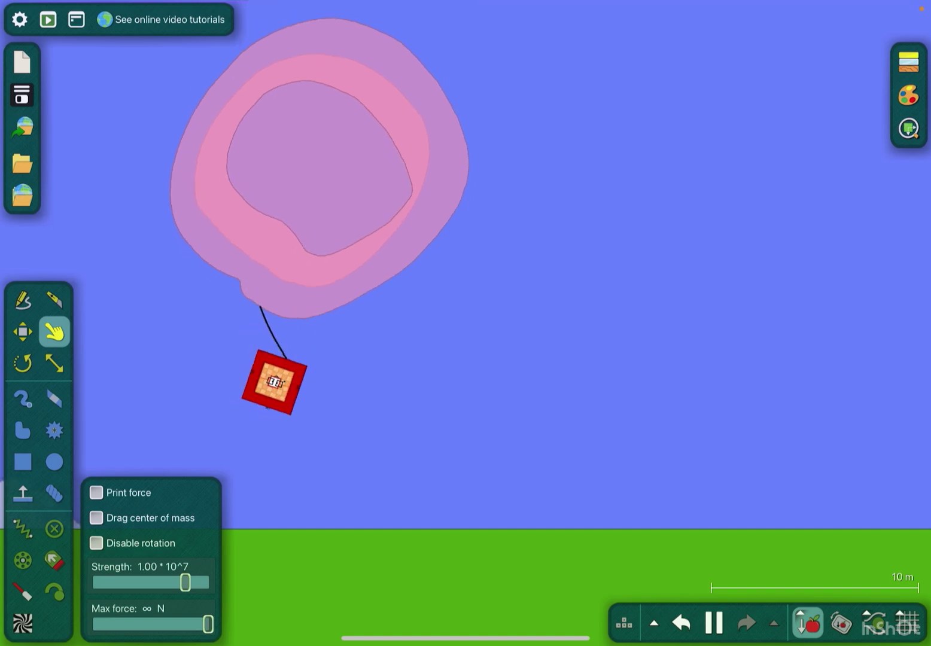
key("ctrl+z")
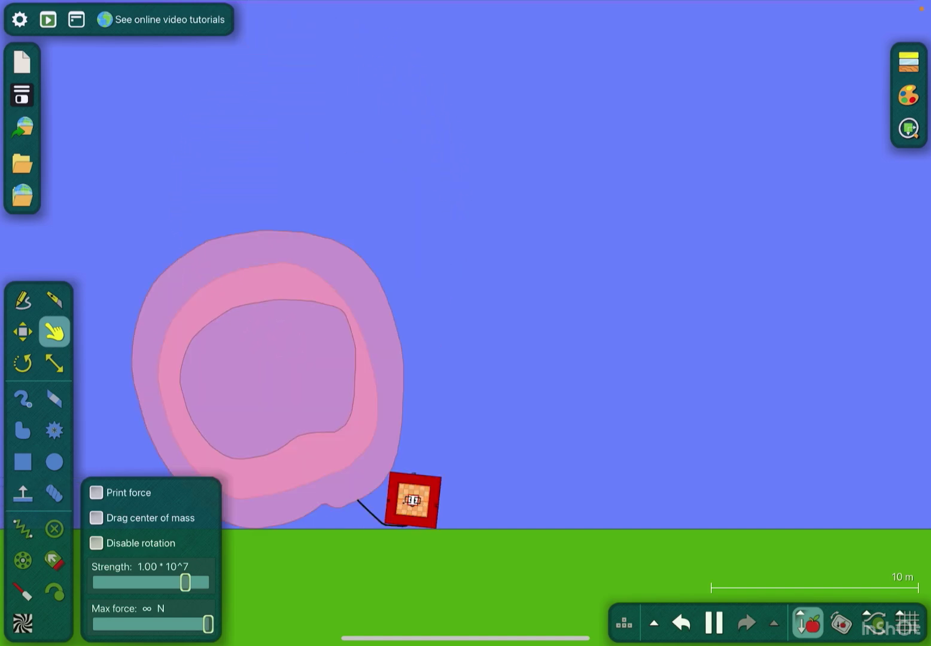
scroll(466, 328, "down", 5)
- Check the balloon's material settings while toggling between Move and Drag tools
left_click(23, 332)
right_click(374, 361)
left_click(461, 475)
key("Escape")
left_click(55, 333)
left_click(22, 333)
left_click(55, 333)
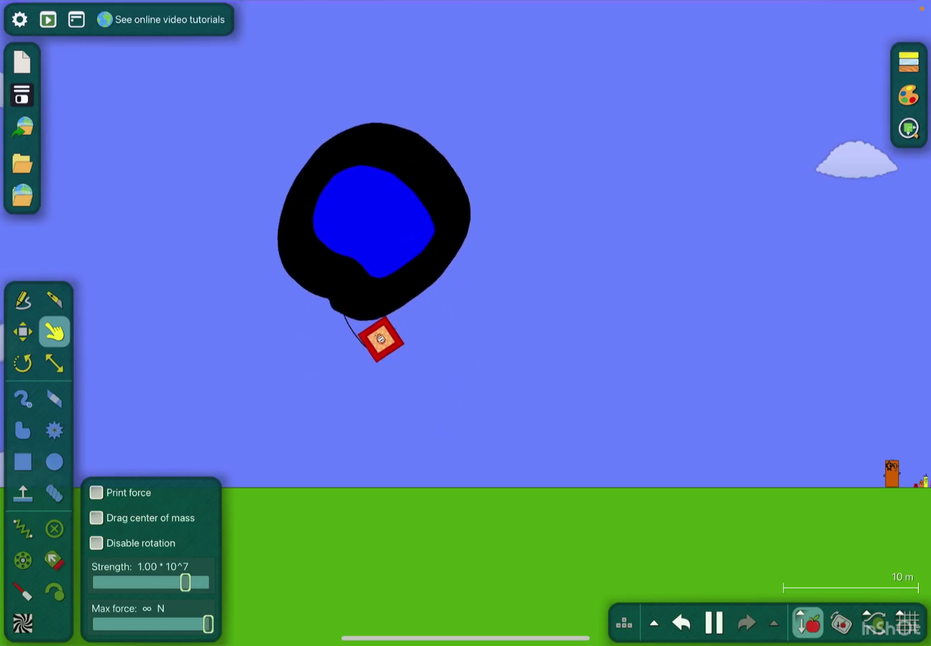
- Pause, enlarge the balloon about three times, and restart the simulation
left_click(714, 622)
left_click(22, 332)
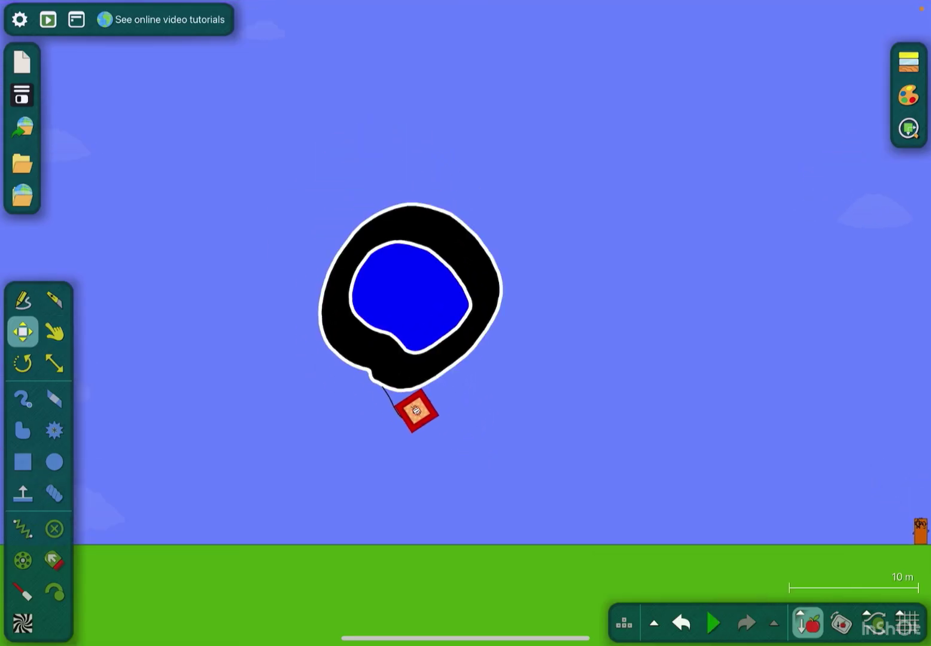
left_click(55, 363)
mouse_move(425, 393)
left_mouse_down()
mouse_move(473, 343)
mouse_move(437, 290)
left_mouse_up()
left_click(713, 623)
scroll(466, 292, "down", 5)
- Pause with the balloon floating and bring up its editing options
left_click(55, 333)
scroll(520, 407, "up", 5)
scroll(521, 408, "down", 2)
left_click(23, 332)
scroll(466, 292, "down", 5)
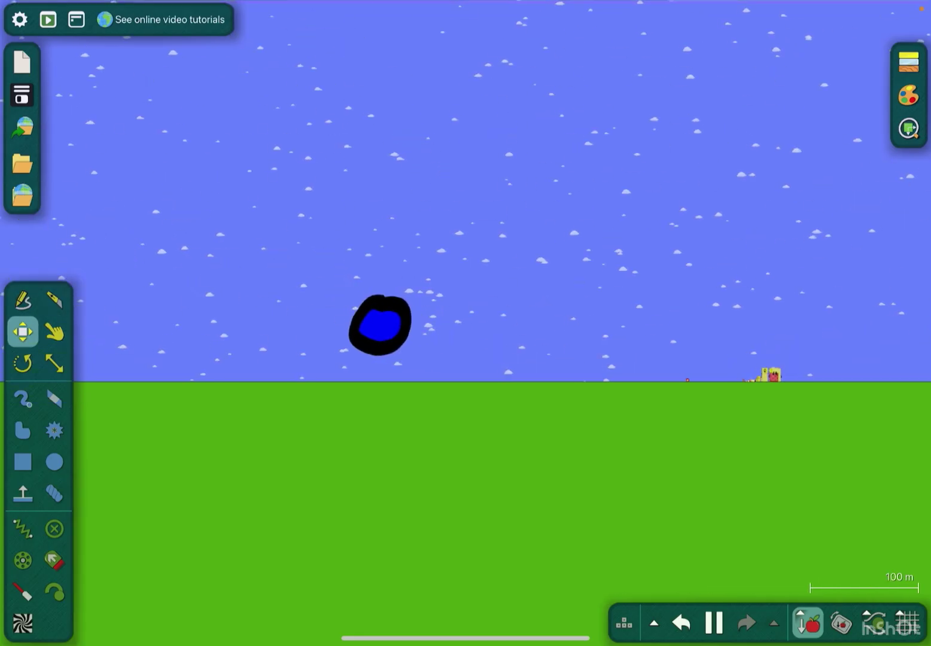
left_click(714, 623)
scroll(247, 327, "up", 1)
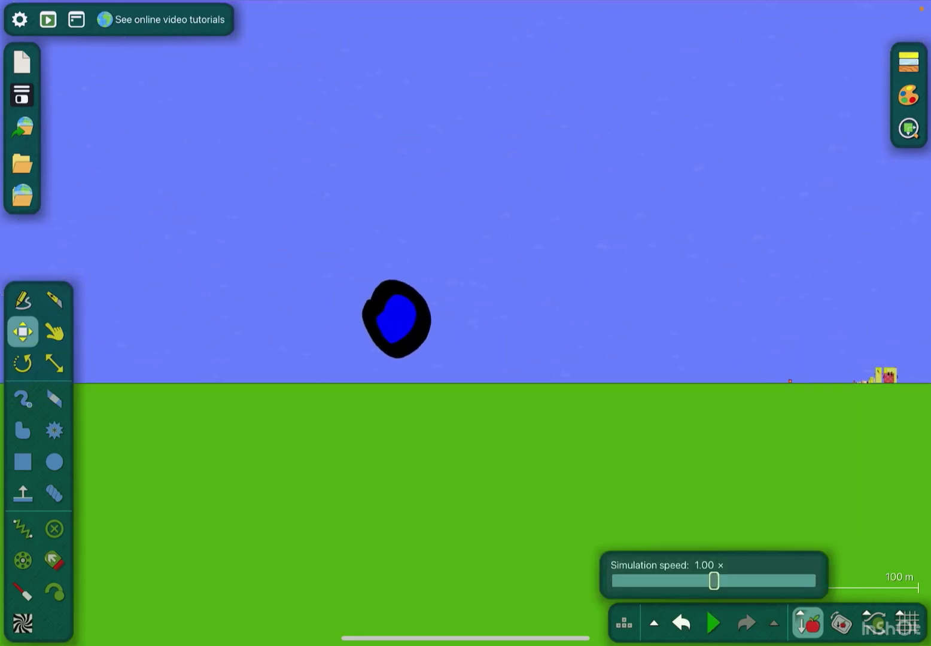
scroll(436, 306, "up", 5)
scroll(449, 302, "down", 3)
right_click(416, 343)
- Erase the black-and-blue balloon and pick the Brush with green new-object colour
left_click(474, 293)
left_click(909, 95)
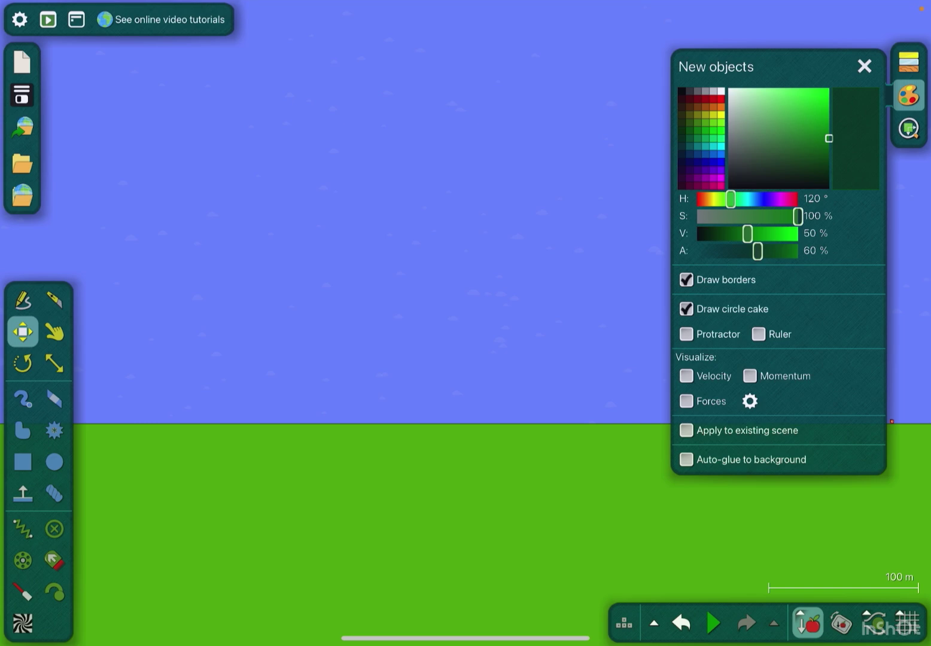
left_click(23, 398)
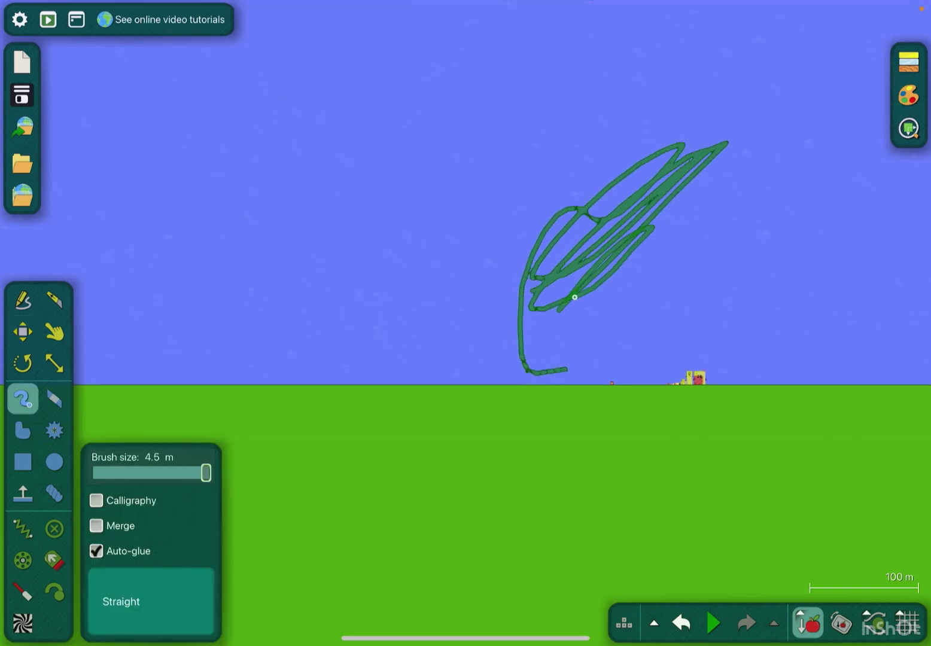
key("ctrl+z")
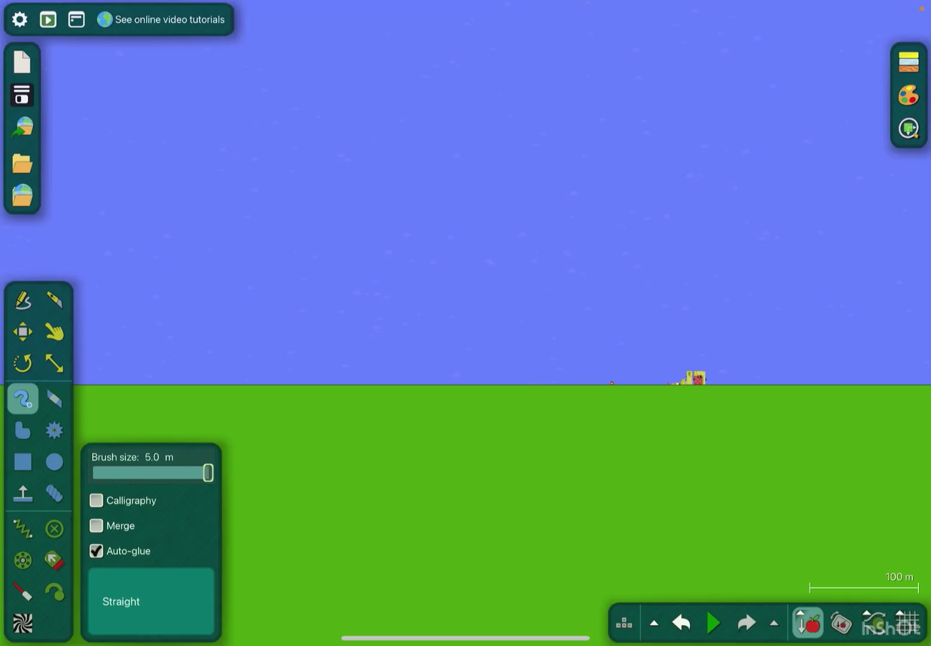
- Paint and enlarge a green freehand shape, then erase it
left_click_drag(473, 401, 583, 276)
mouse_move(571, 237)
left_mouse_down()
mouse_move(582, 323)
mouse_move(650, 247)
left_mouse_up()
left_click_drag(454, 335, 576, 144)
left_click(553, 306)
left_click(55, 363)
left_click_drag(510, 408, 510, 461)
left_click(681, 623)
left_click_drag(742, 431, 915, 572)
left_click(655, 225)
left_click(691, 269)
scroll(466, 364, "up", 3)
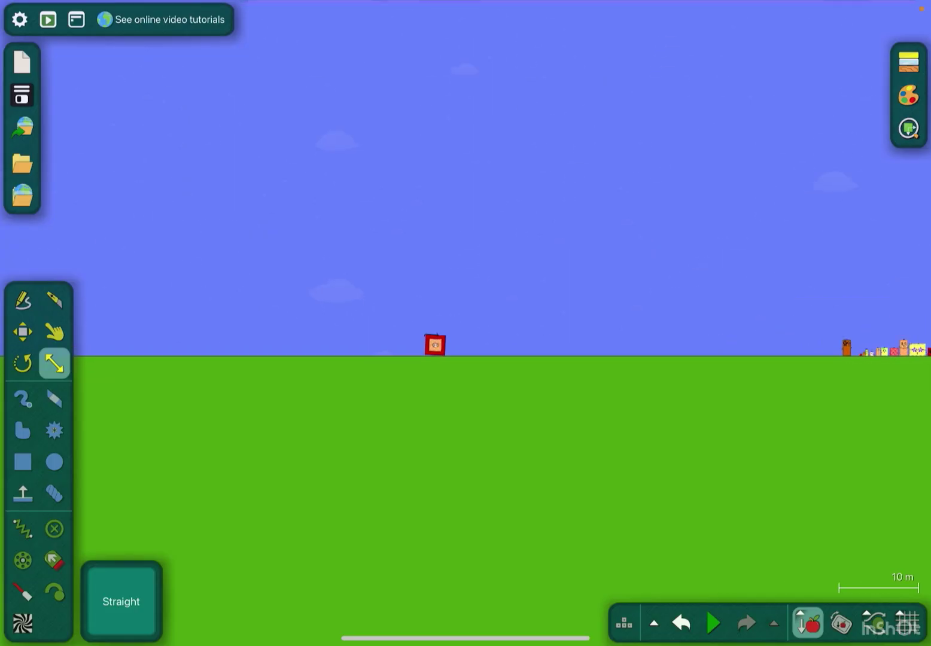
- Run the scene and erase the leftover black chain and post from 1210
left_click(713, 624)
scroll(466, 327, "up", 2)
scroll(466, 328, "up", 2)
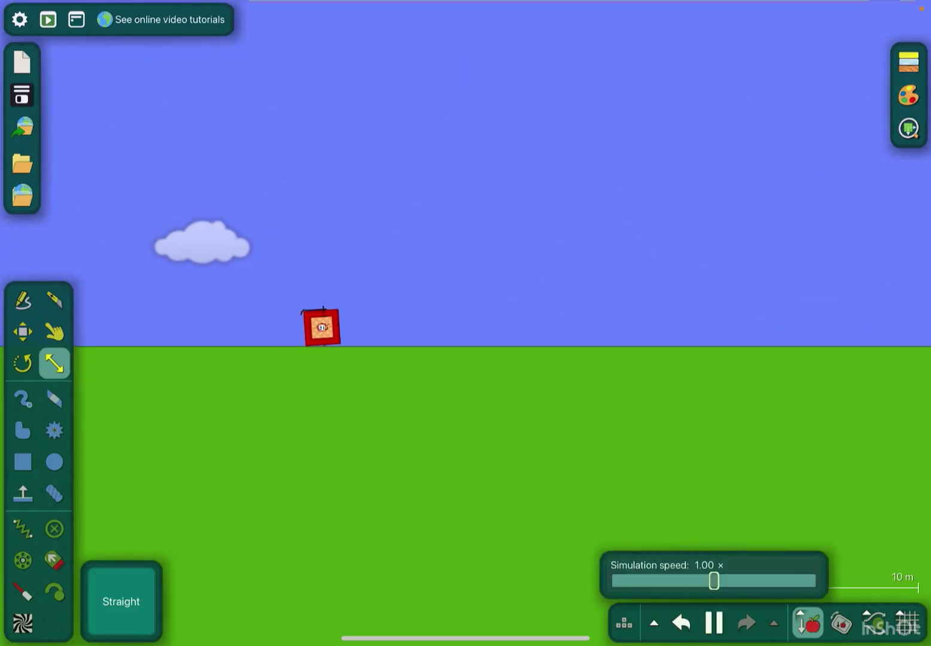
scroll(466, 328, "down", 2)
left_click(23, 332)
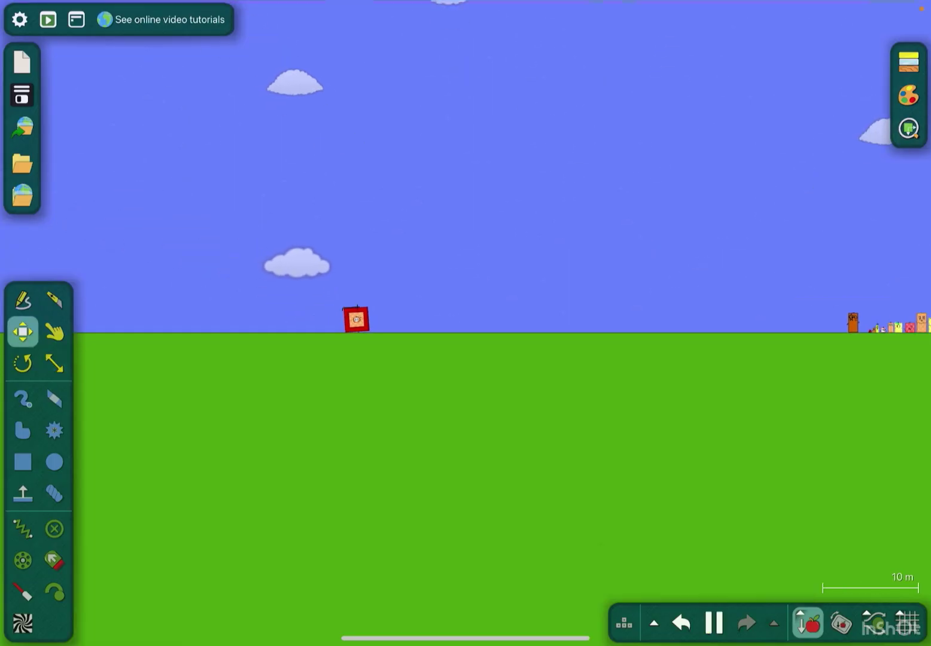
scroll(341, 306, "up", 2)
scroll(342, 305, "up", 4)
scroll(525, 329, "up", 3)
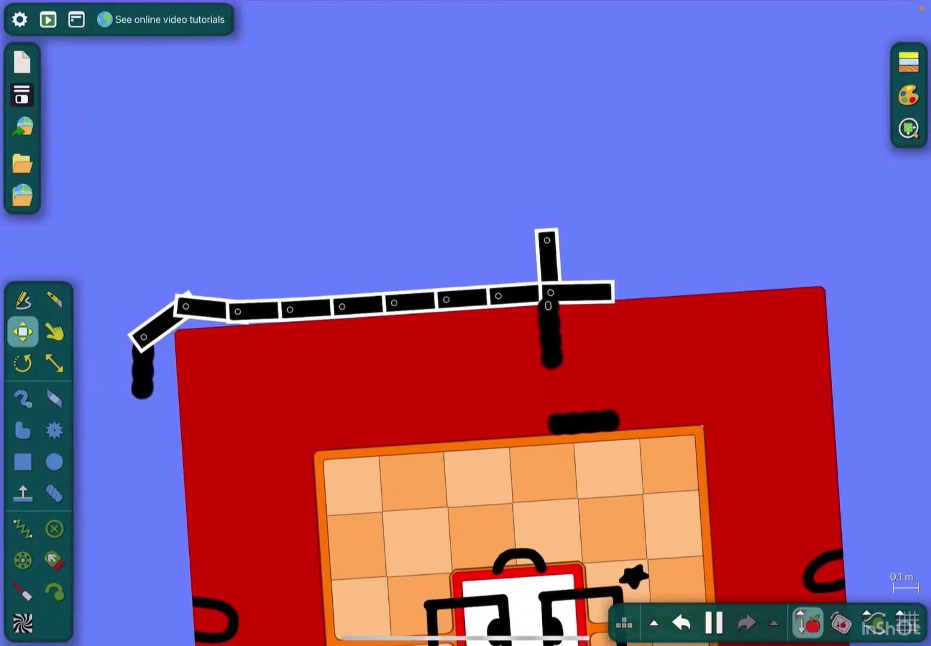
right_click(574, 293)
left_click(626, 243)
scroll(525, 330, "down", 2)
scroll(526, 330, "down", 5)
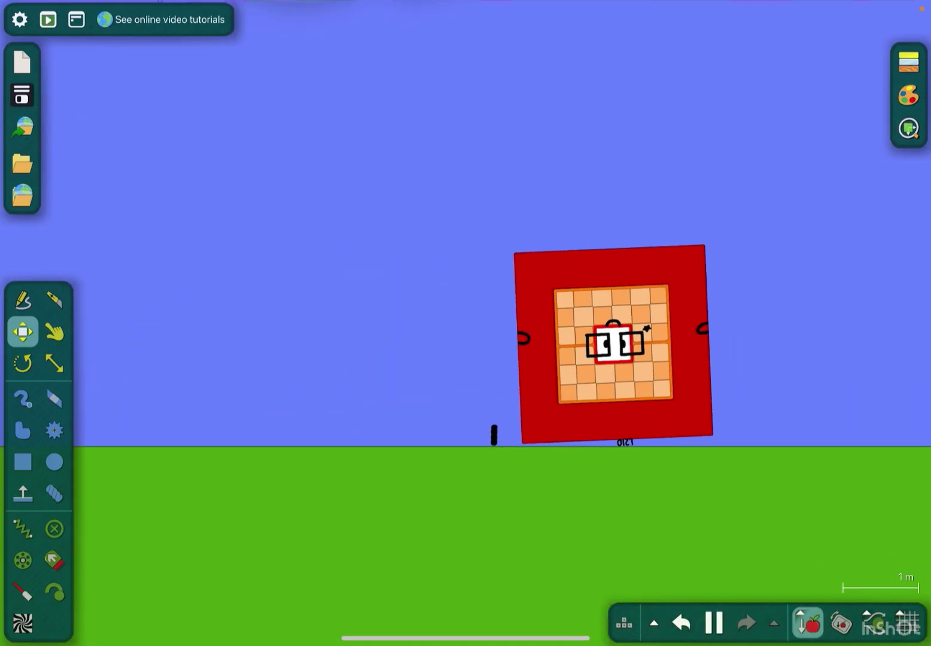
scroll(551, 442, "up", 3)
right_click(391, 431)
left_click(416, 266)
scroll(539, 328, "down", 5)
- Drag 1210 through the air until it stands upright beside the 2,000 block
left_click(55, 332)
mouse_move(536, 293)
left_mouse_down()
mouse_move(425, 301)
mouse_move(548, 240)
mouse_move(723, 269)
mouse_move(502, 264)
mouse_move(510, 313)
left_mouse_up()
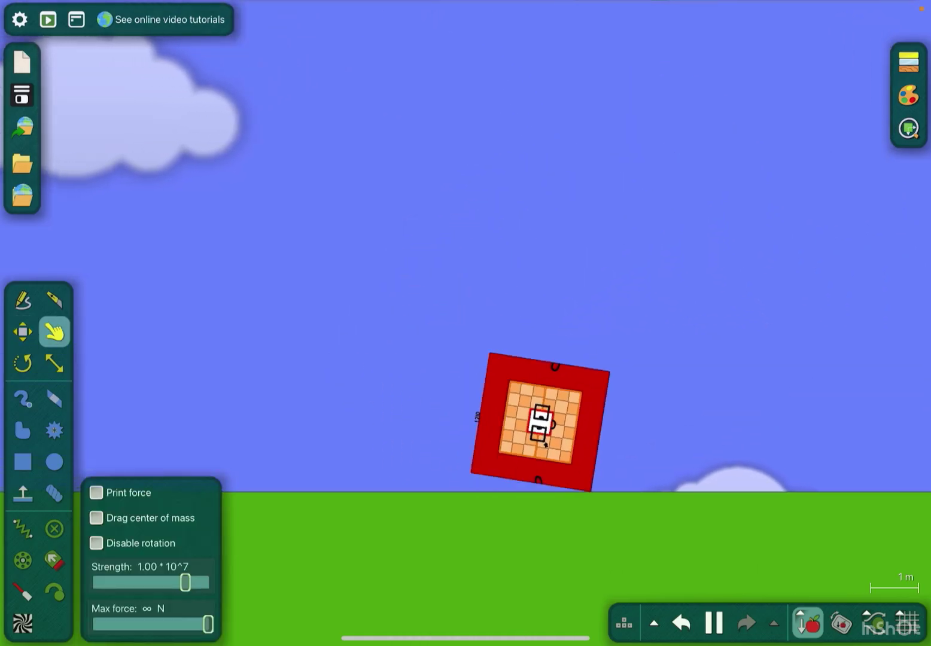
mouse_move(546, 418)
left_mouse_down()
mouse_move(618, 410)
mouse_move(415, 379)
mouse_move(537, 356)
left_mouse_up()
scroll(466, 349, "down", 3)
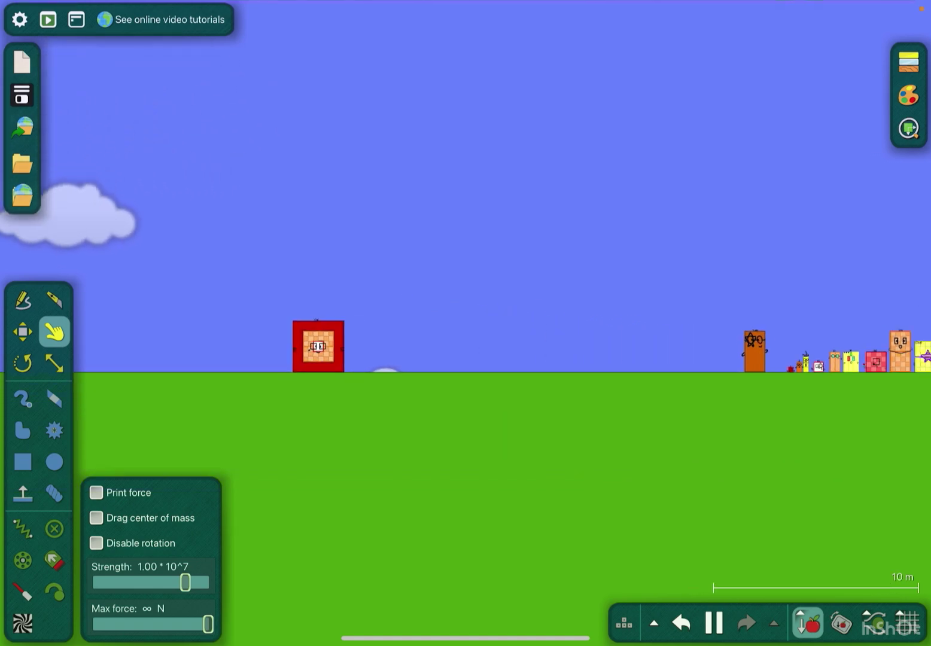
left_click_drag(342, 343, 642, 347)
scroll(466, 349, "up", 5)
left_click_drag(395, 364, 597, 360)
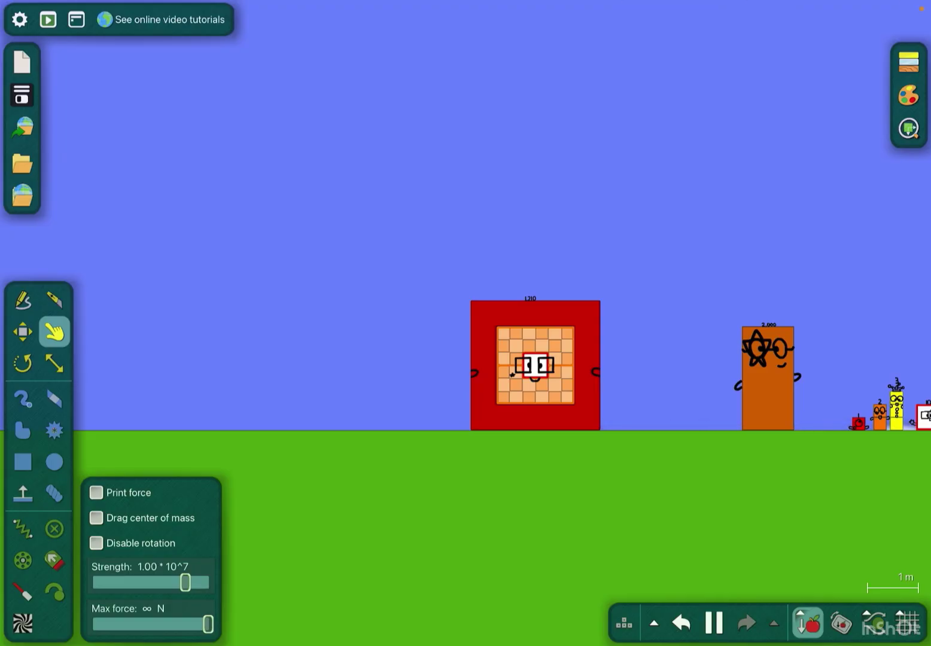
scroll(742, 412, "up", 2)
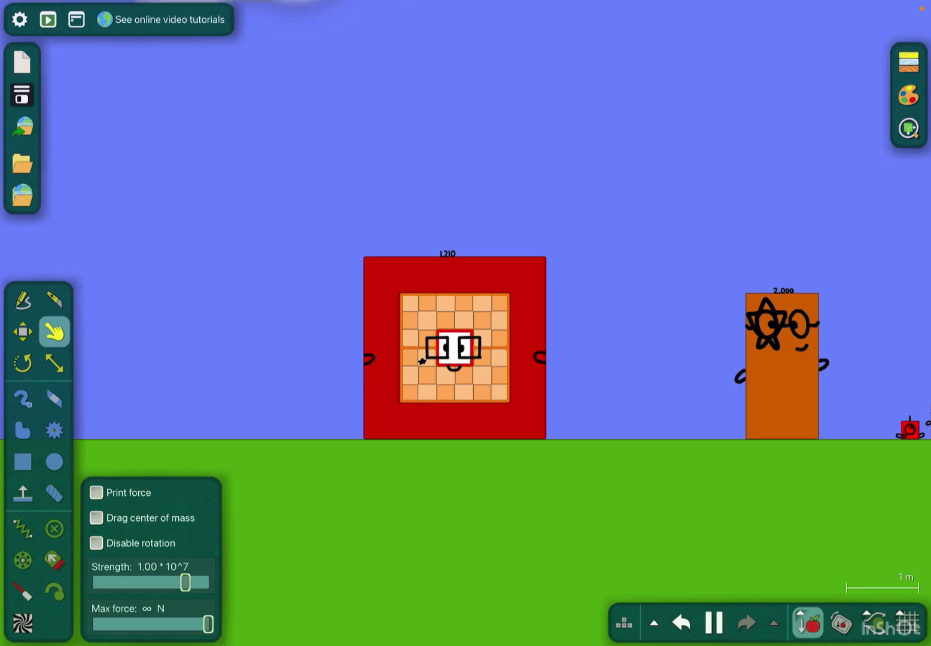
scroll(455, 349, "up", 10)
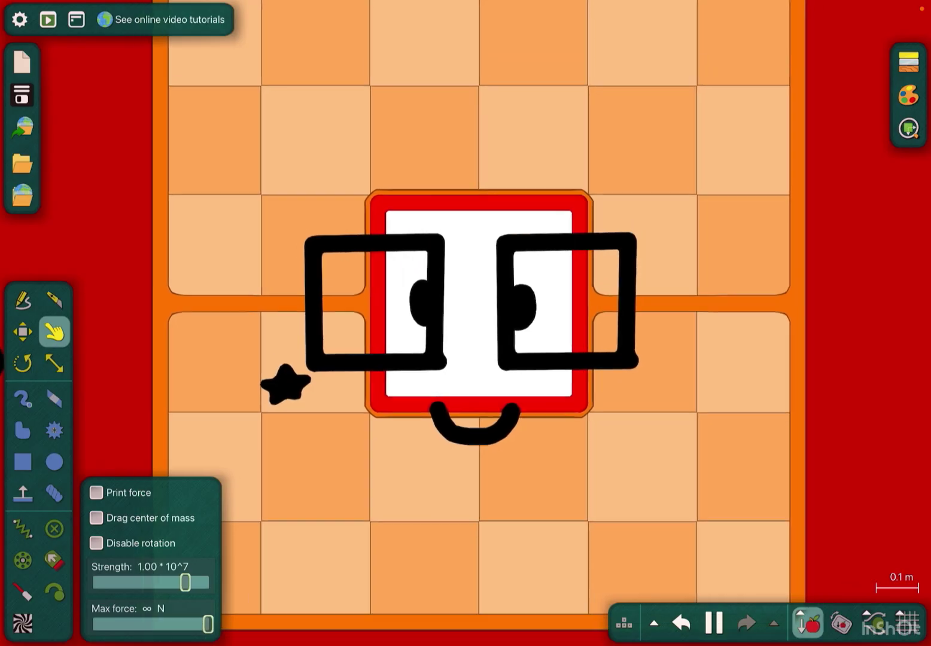
scroll(316, 364, "down", 10)
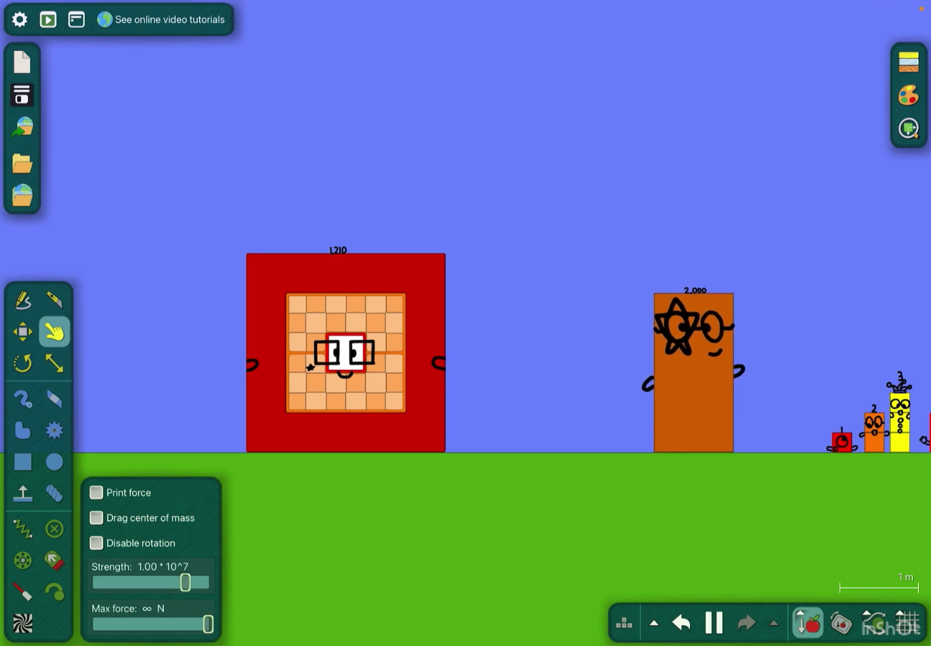
scroll(465, 349, "down", 5)
scroll(466, 349, "up", 2)
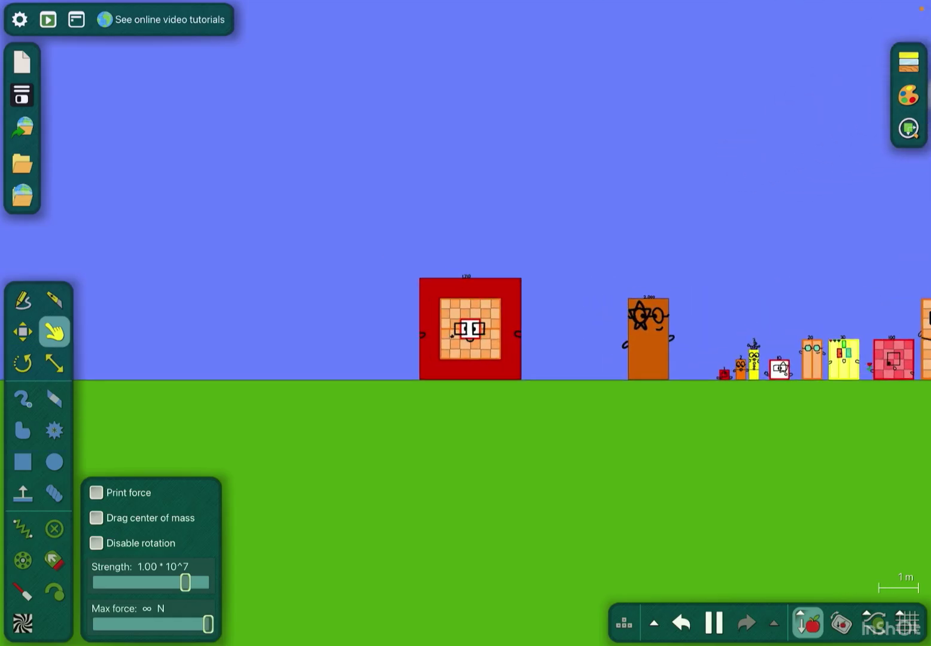
scroll(724, 373, "up", 2)
scroll(725, 373, "up", 3)
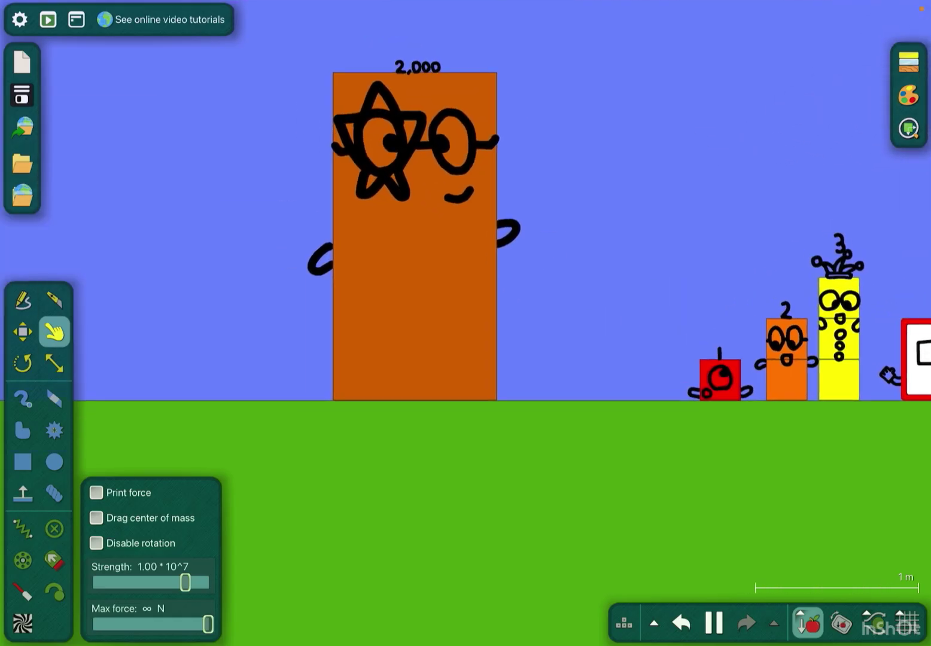
scroll(466, 291, "down", 2)
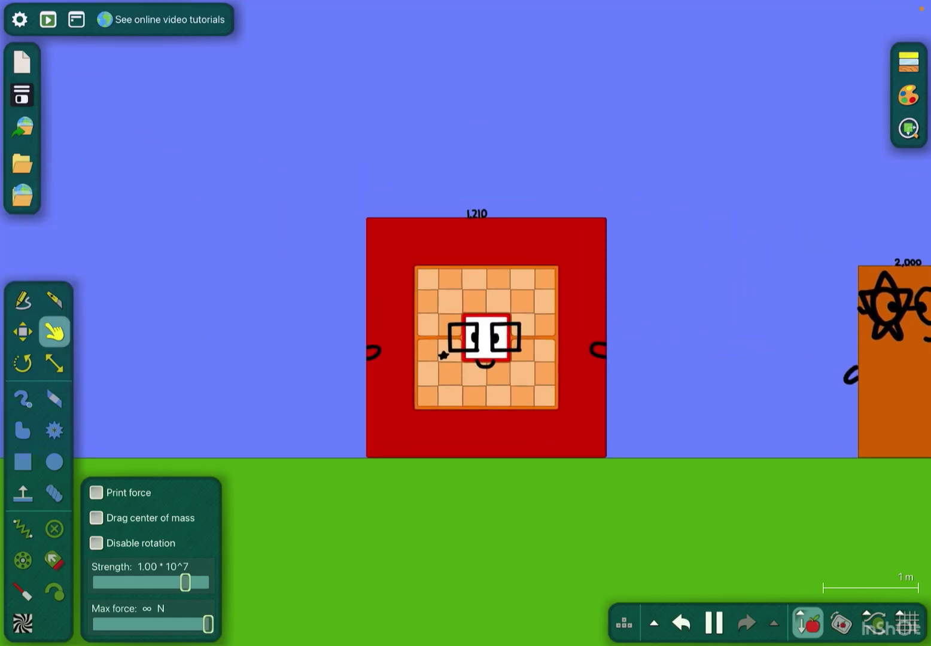
scroll(486, 339, "up", 2)
scroll(486, 339, "up", 1)
scroll(486, 340, "up", 1)
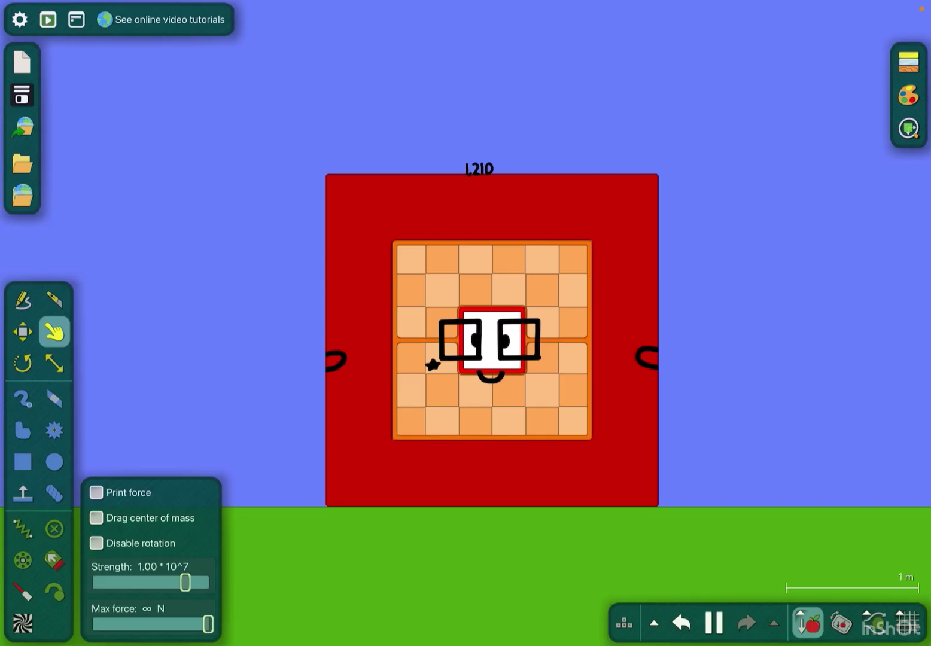
scroll(396, 285, "down", 3)
scroll(396, 286, "up", 1)
scroll(467, 305, "right", 5)
scroll(466, 306, "right", 5)
scroll(466, 306, "up", 2)
scroll(467, 306, "up", 2)
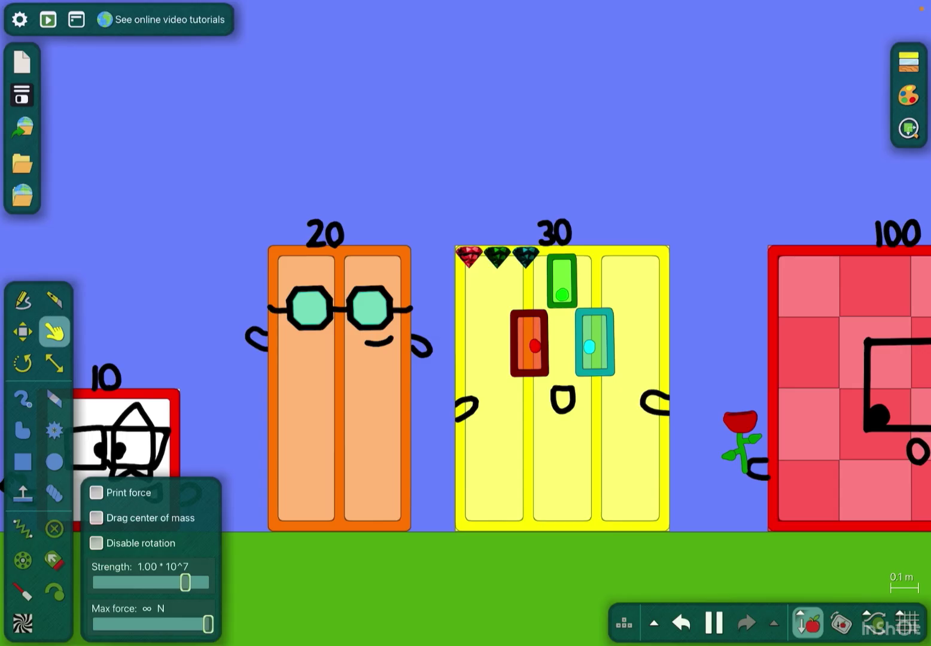
left_click(23, 362)
left_click(54, 362)
scroll(466, 305, "down", 5)
scroll(466, 306, "left", 2)
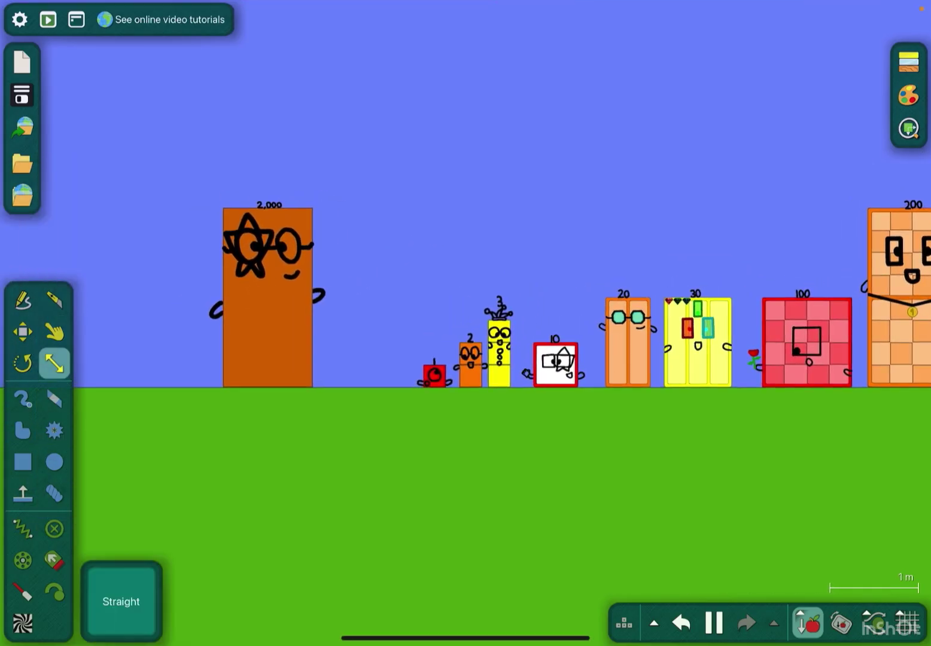
scroll(881, 326, "up", 5)
left_click(54, 332)
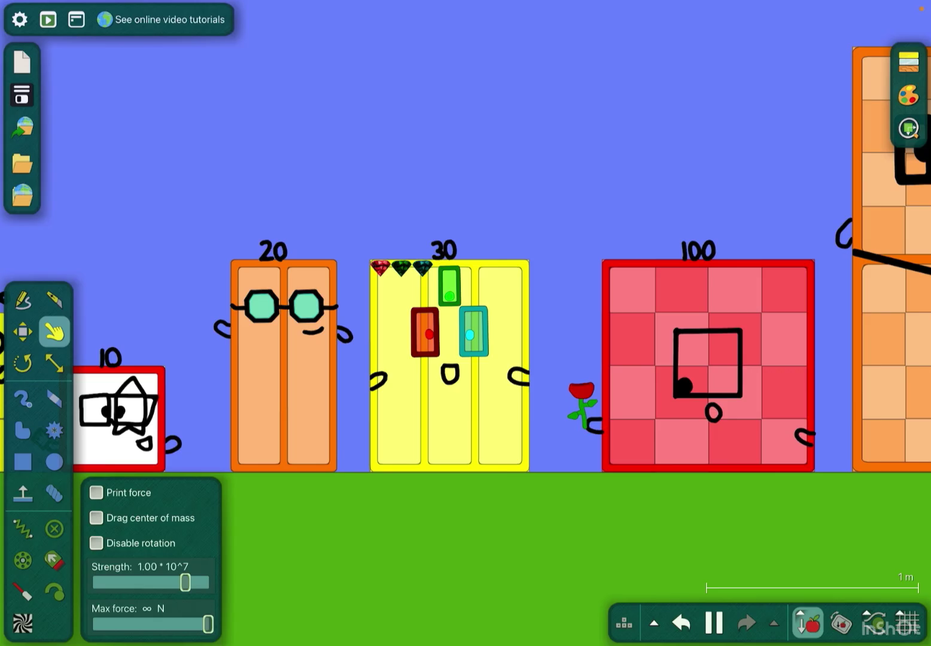
scroll(466, 327, "up", 3)
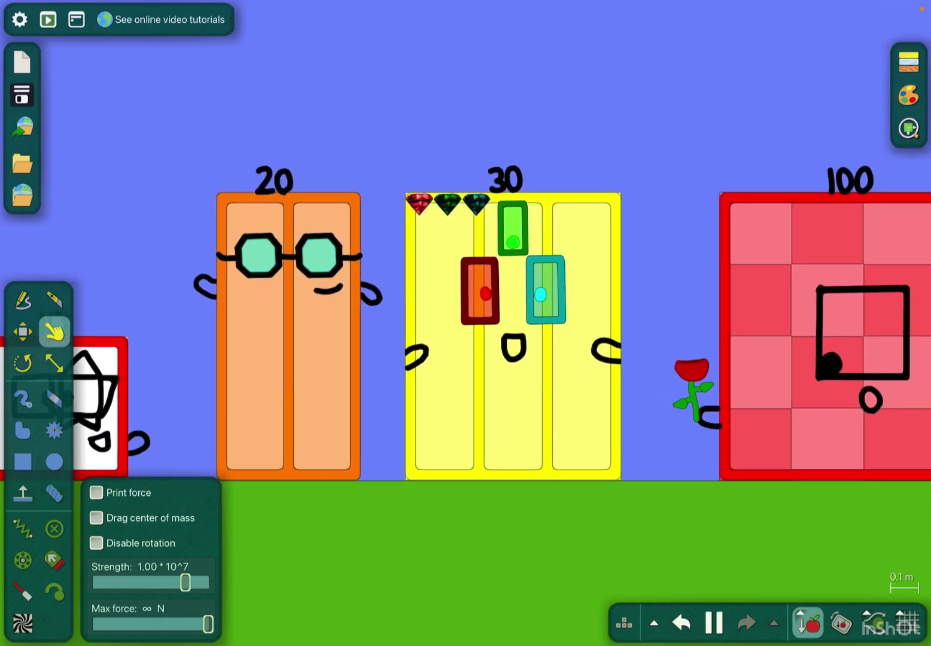
scroll(466, 326, "down", 5)
scroll(467, 325, "down", 2)
scroll(465, 327, "down", 2)
left_click_drag(449, 334, 457, 274)
scroll(466, 326, "down", 3)
- Drag the 2,000 block up and let it fall, then hoist the large yellow-and-red character
left_click_drag(540, 297, 547, 219)
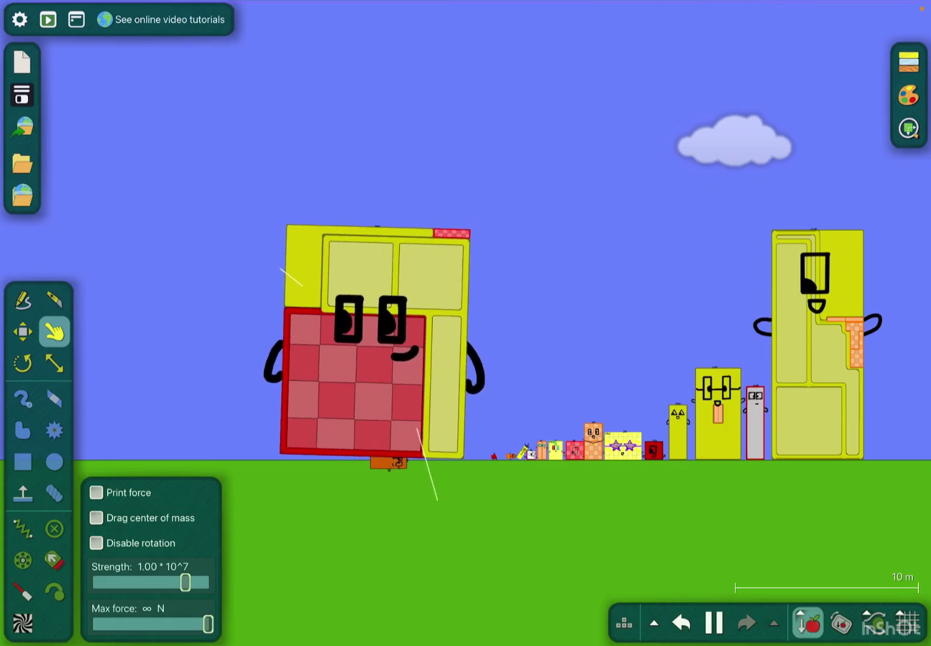
mouse_move(437, 500)
left_mouse_down()
mouse_move(418, 368)
mouse_move(451, 168)
mouse_move(913, 82)
mouse_move(898, 70)
mouse_move(909, 80)
left_mouse_up()
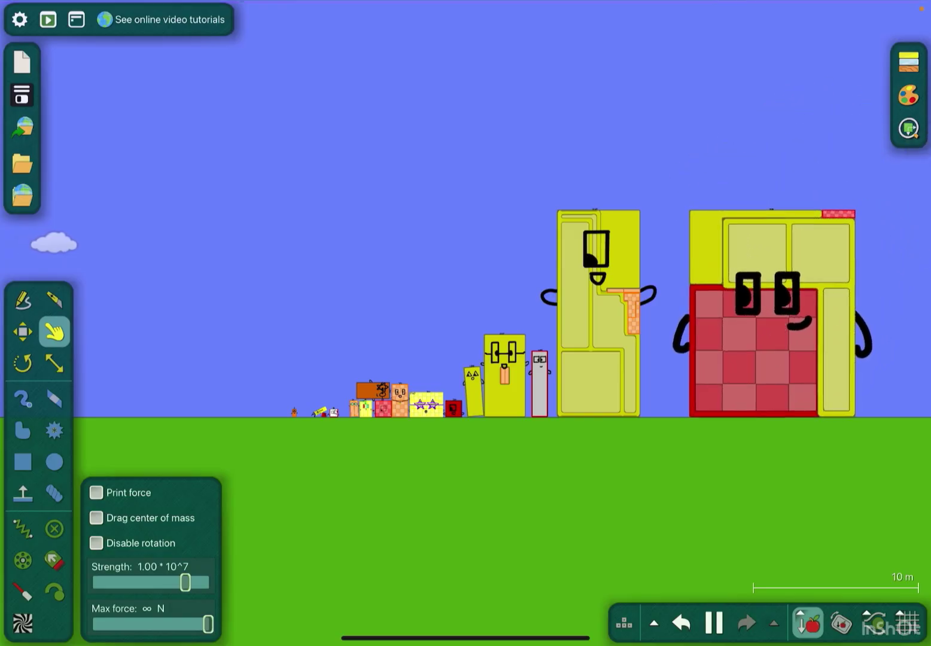
left_click_drag(874, 3, 873, 291)
left_click(685, 437)
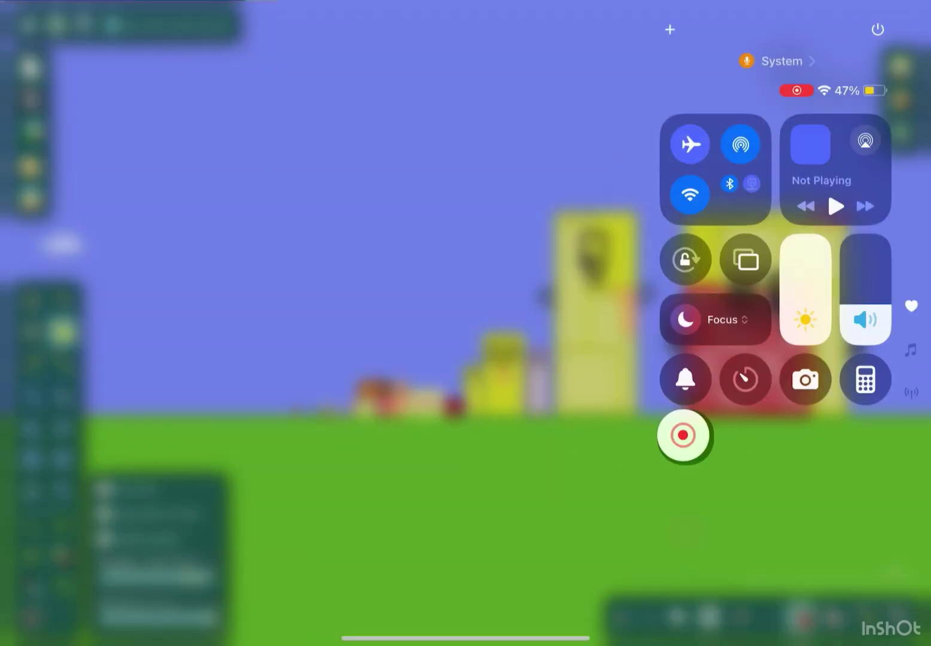
scroll(582, 327, "down", 3)
scroll(581, 328, "up", 5)
scroll(582, 327, "down", 5)
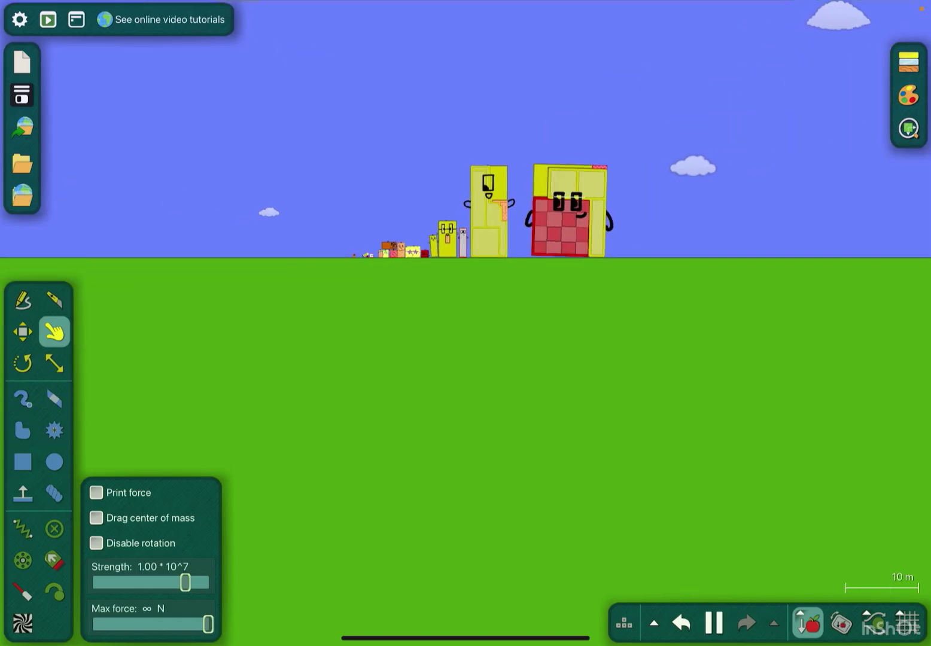